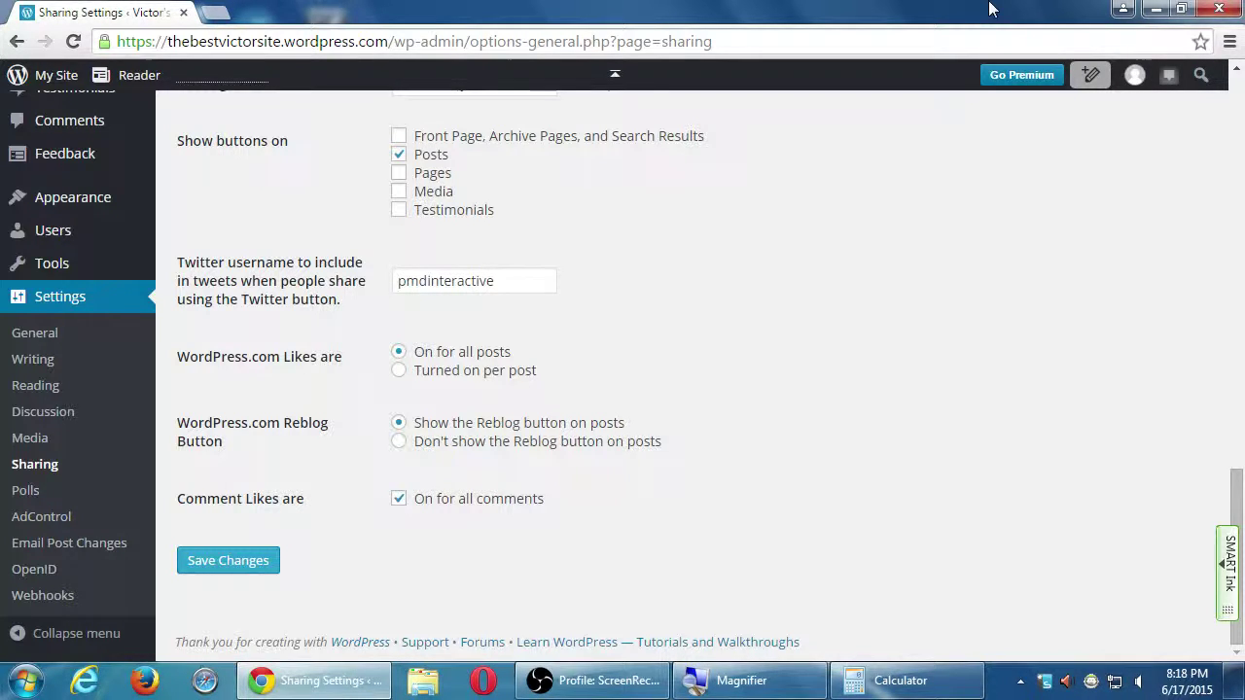
Leave the sharing settings and open the categories page for the site's posts.
scroll(269, 249, up, 2)
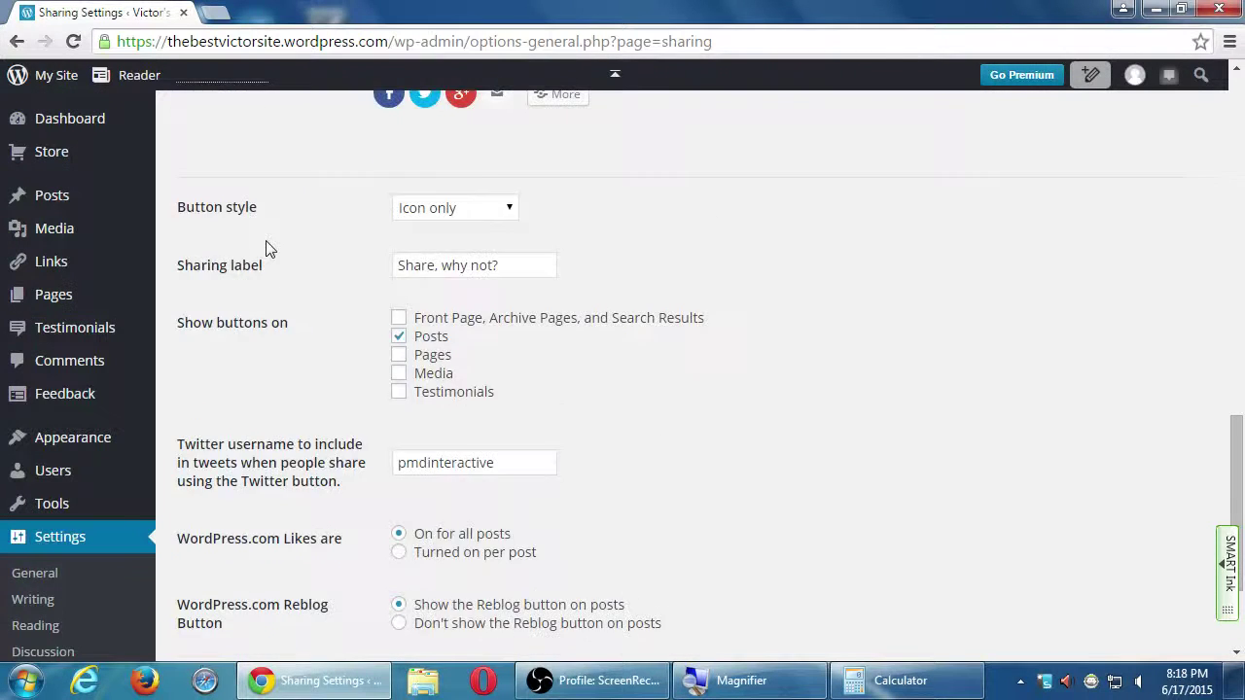
scroll(277, 245, up, 5)
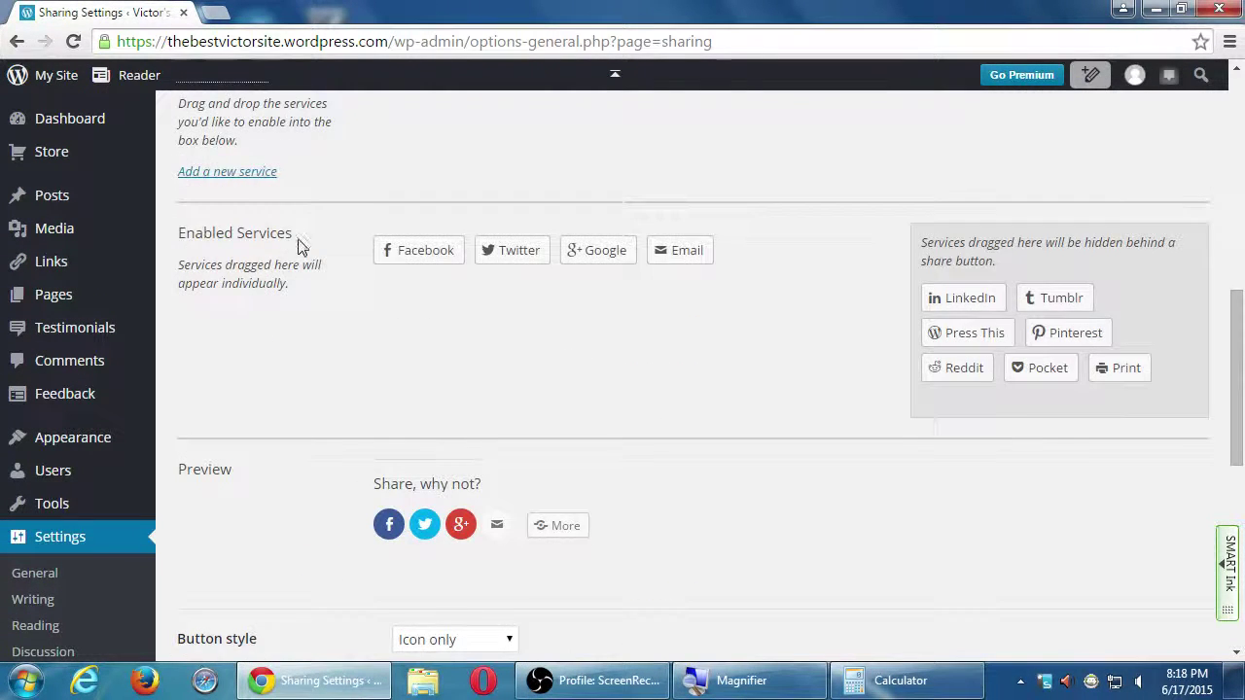
scroll(282, 247, up, 1)
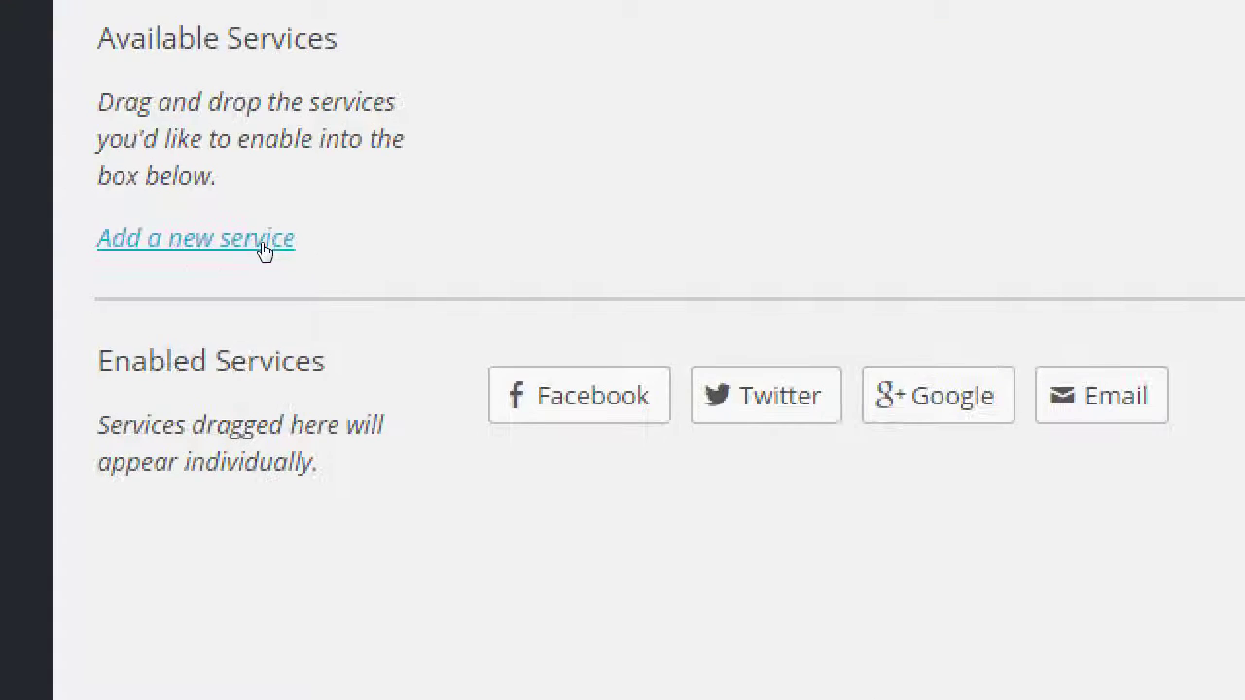
scroll(5, 156, up, 1)
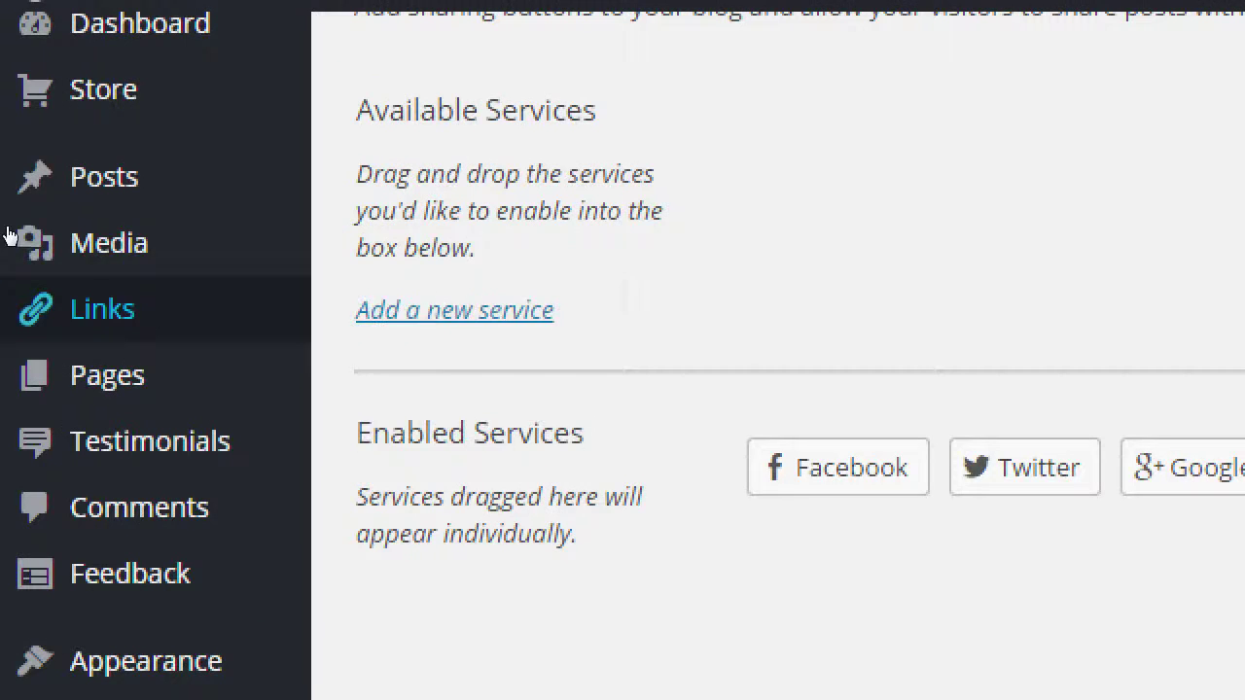
mouse_move(48, 181)
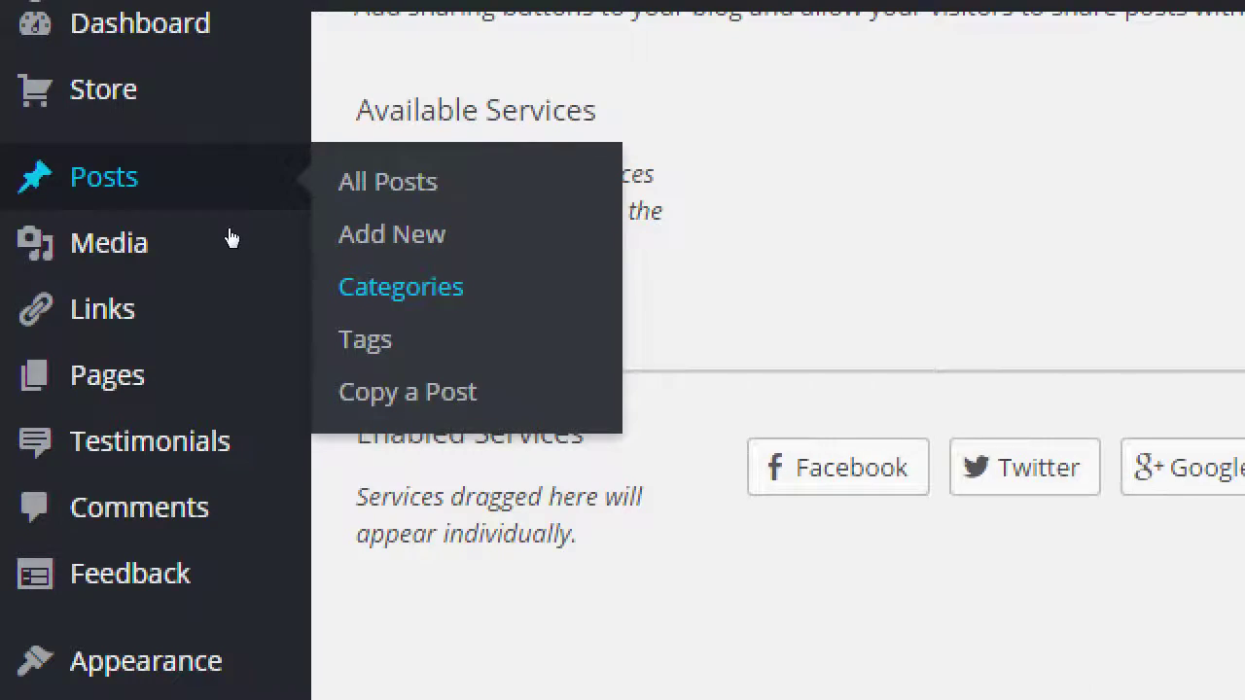
key(Return)
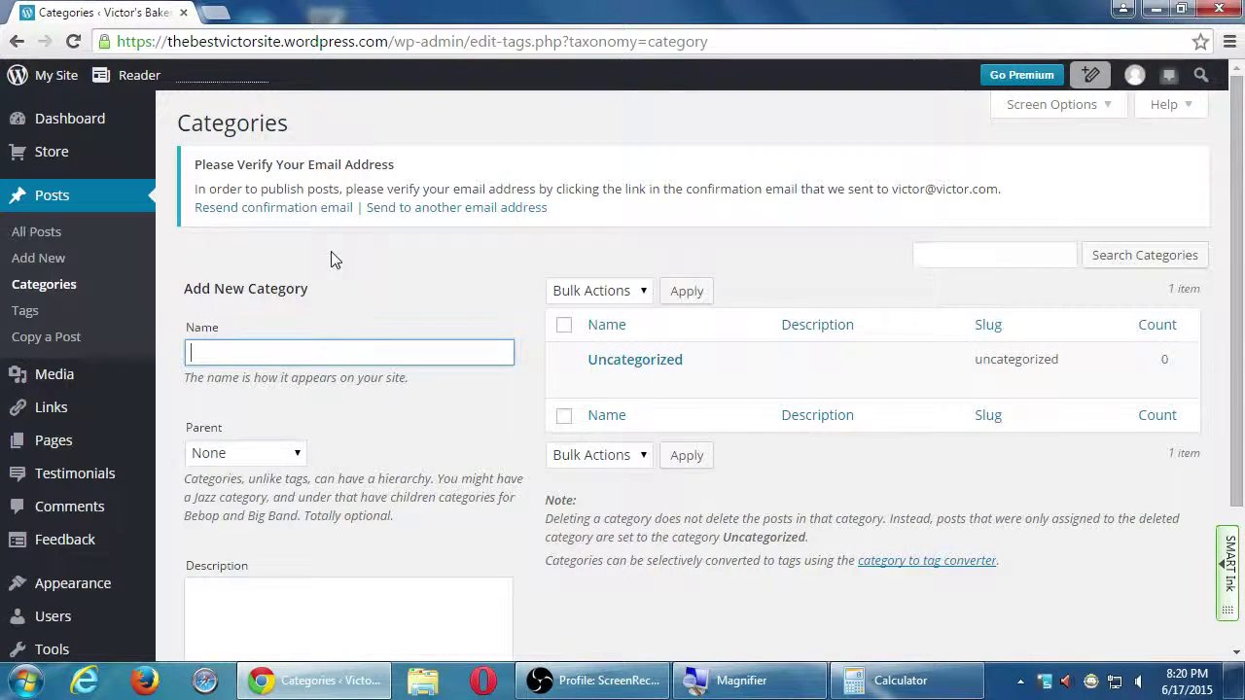
Enter "Cake of the Month" as the name of the new post category.
scroll(334, 255, down, 1)
scroll(325, 292, up, 1)
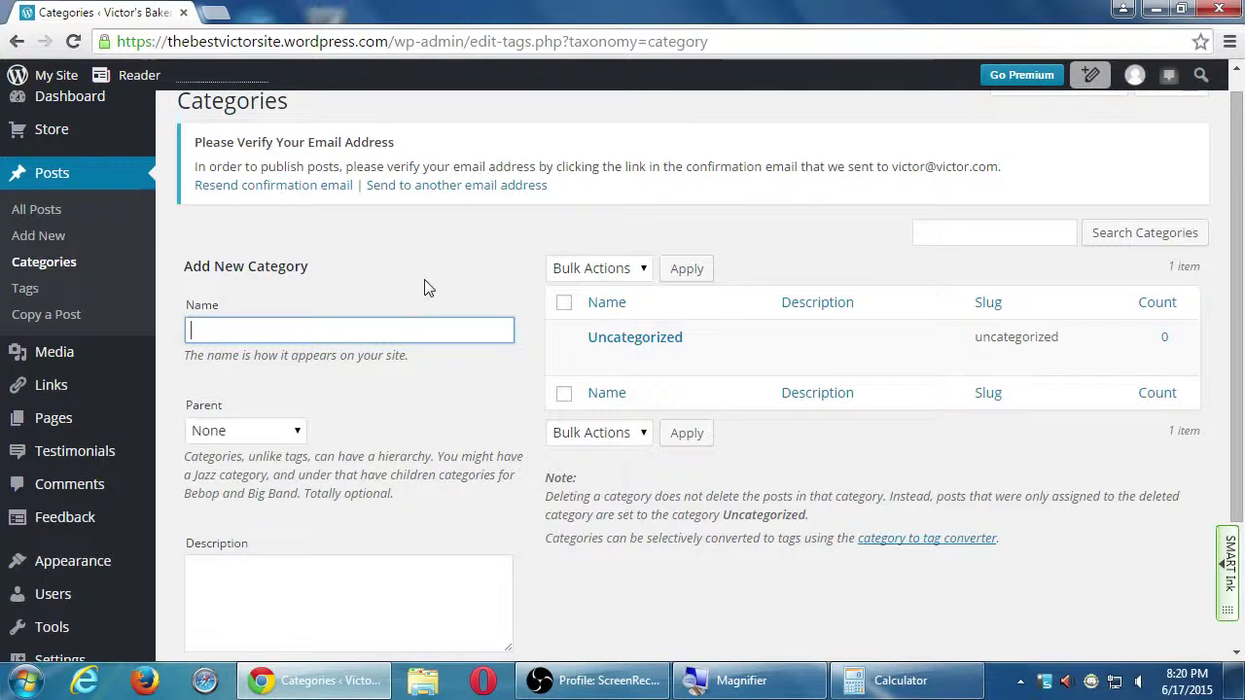
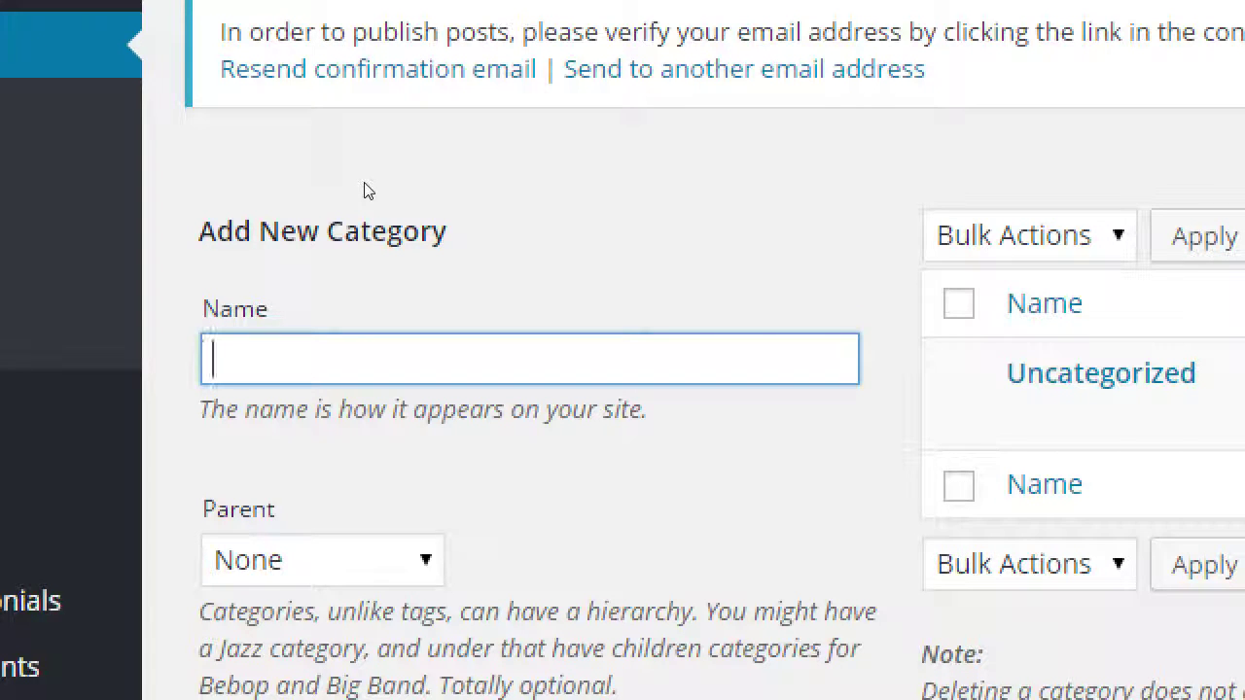
text(Cake of the Month)
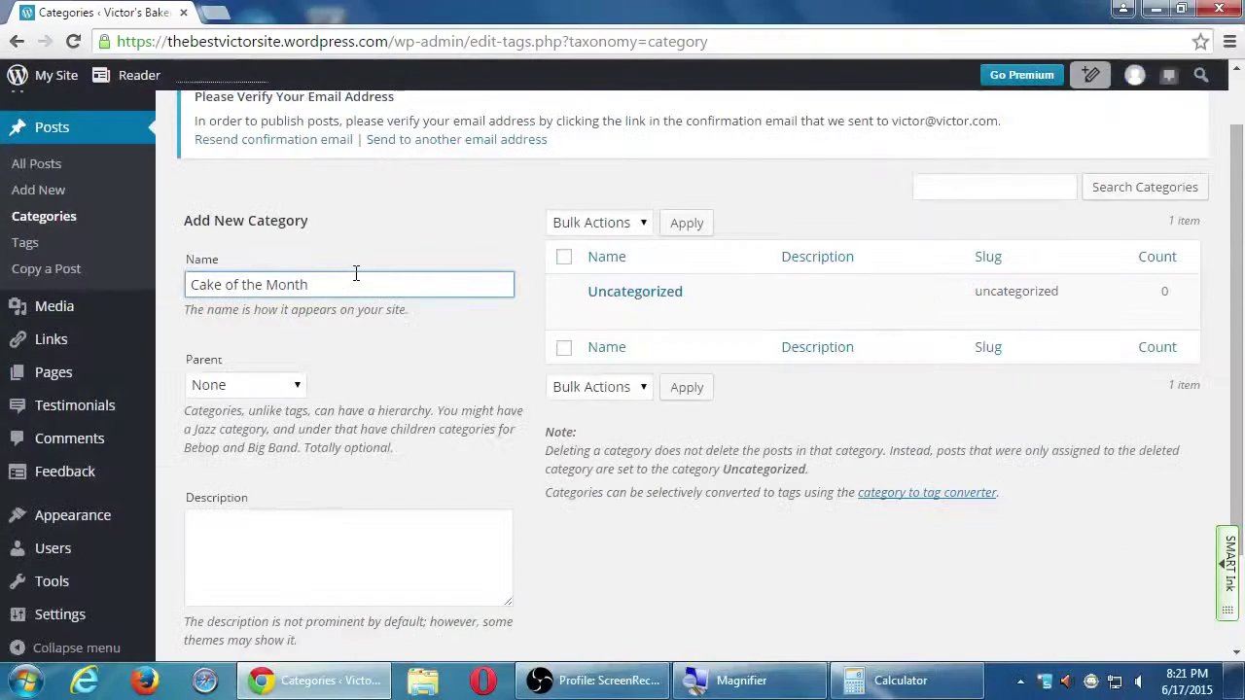
scroll(326, 350, down, 1)
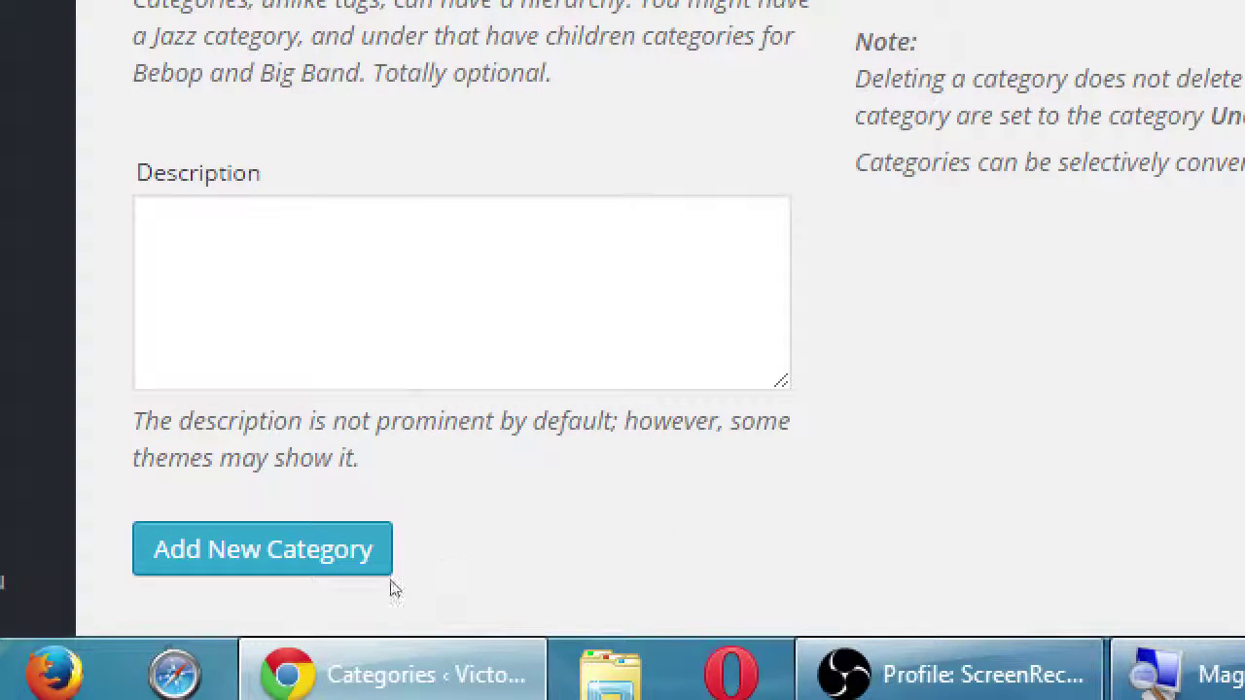
double_click(171, 458)
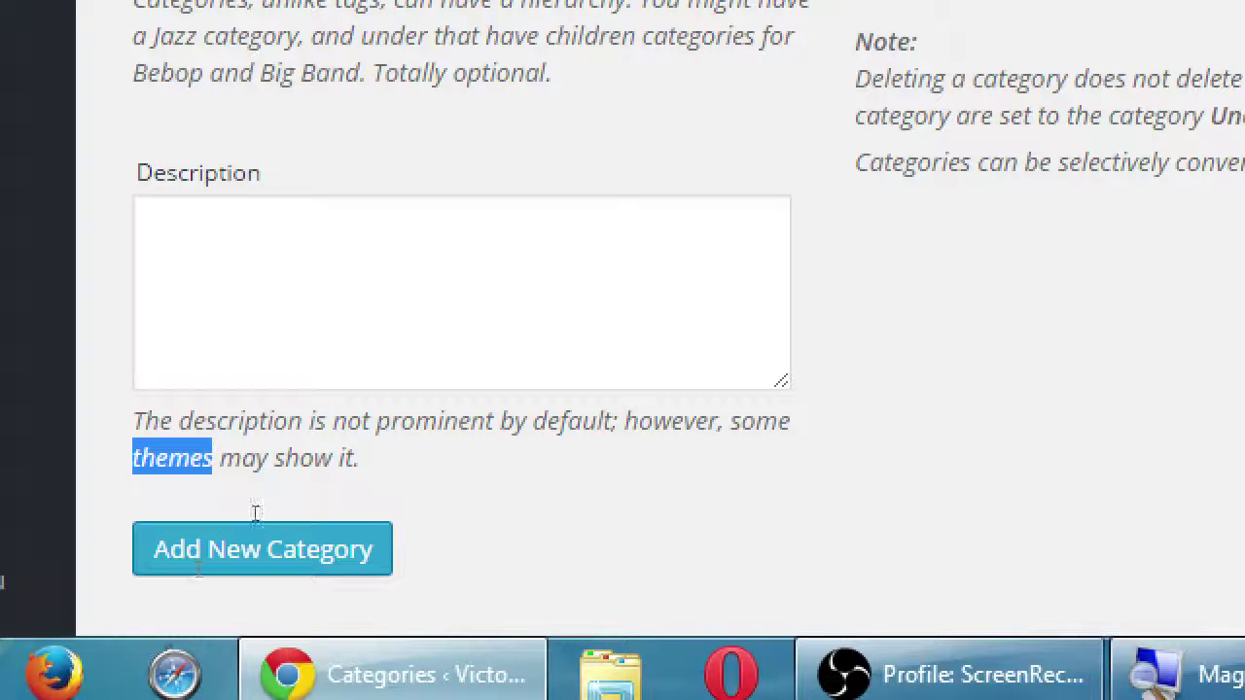
Describe the category as a monthly look at a great cake from Grandma, including her first name, and add the category.
key(shift+Tab)
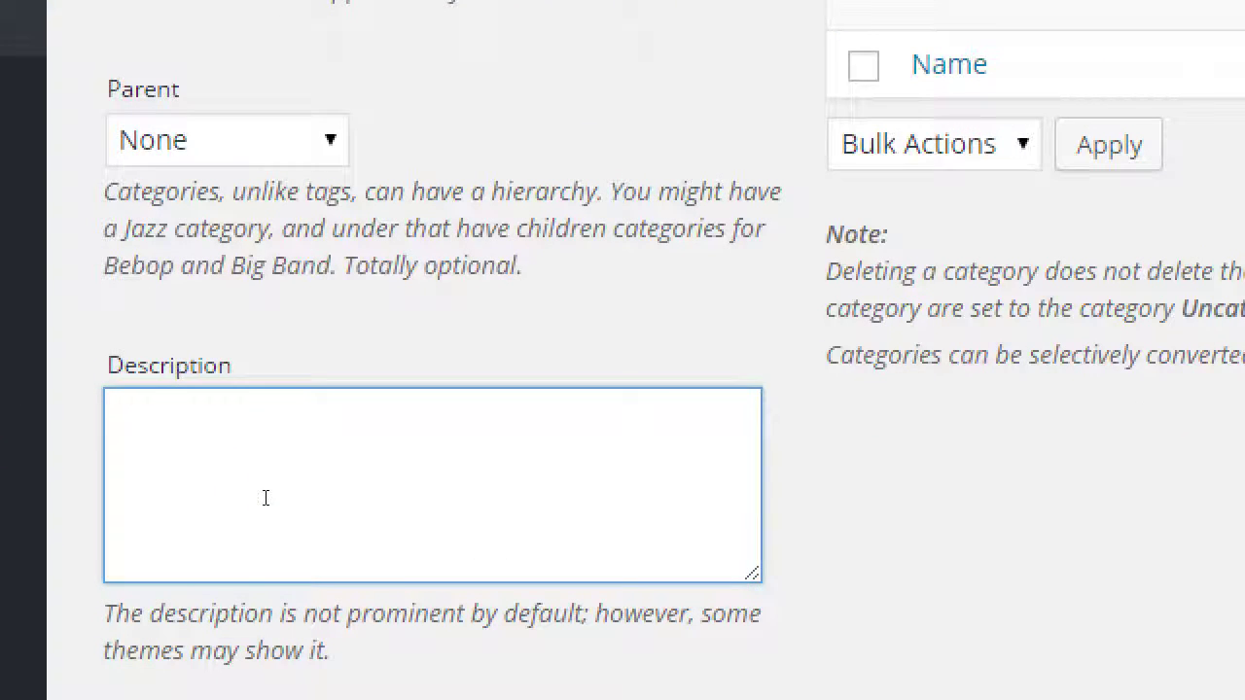
text(A monthly)
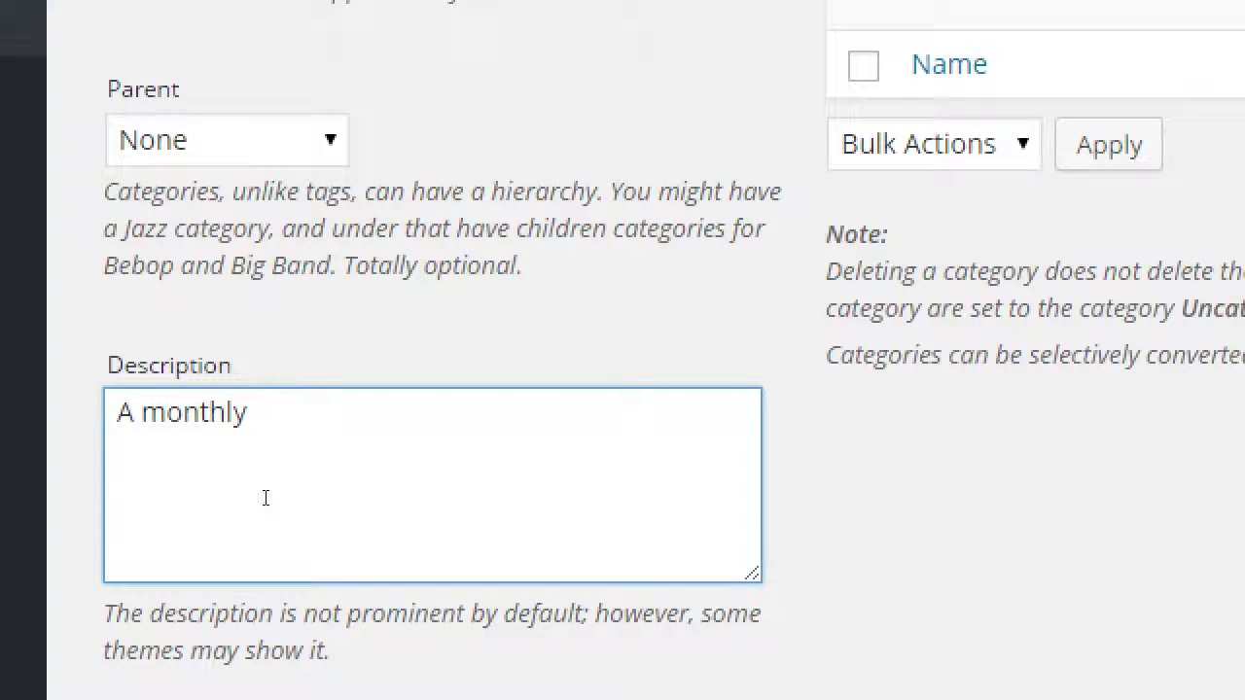
text( look at a )
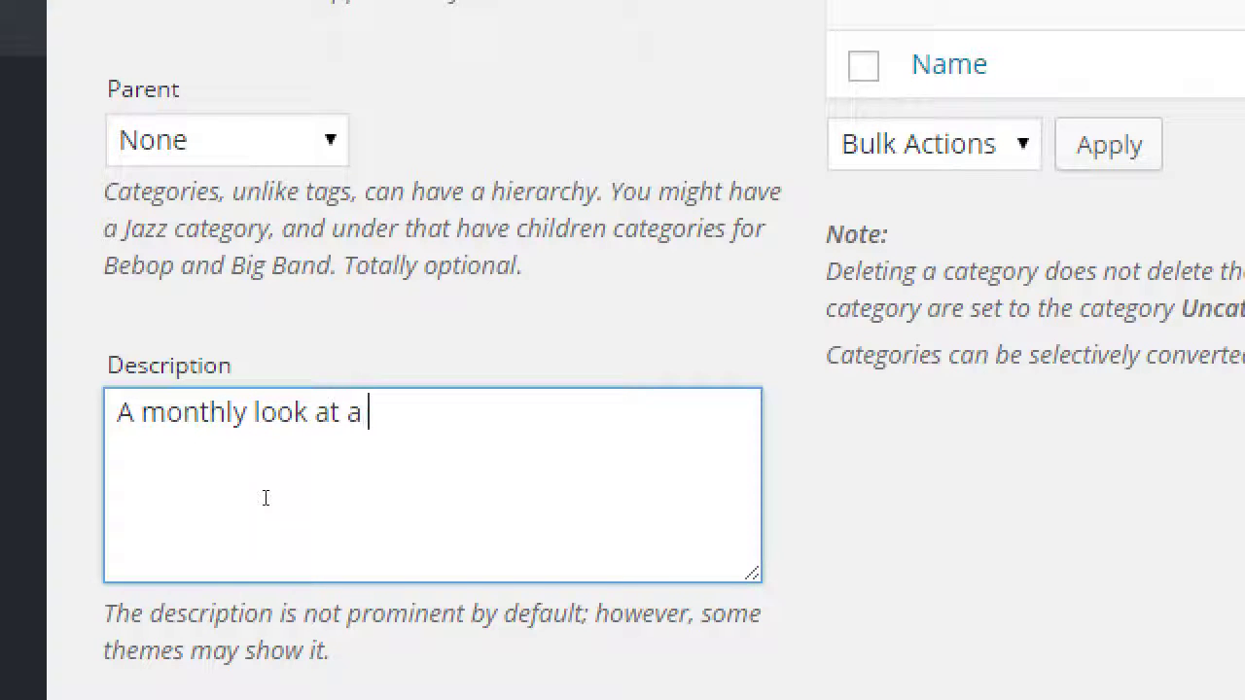
text(great cake)
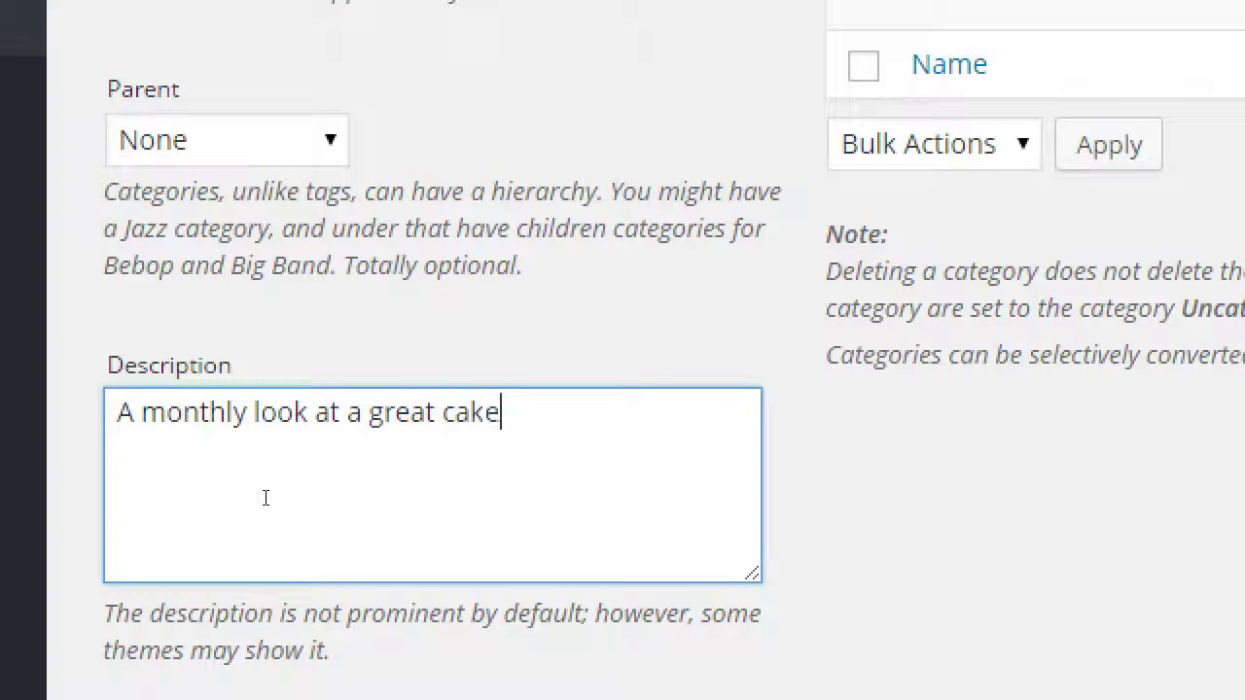
text( from G)
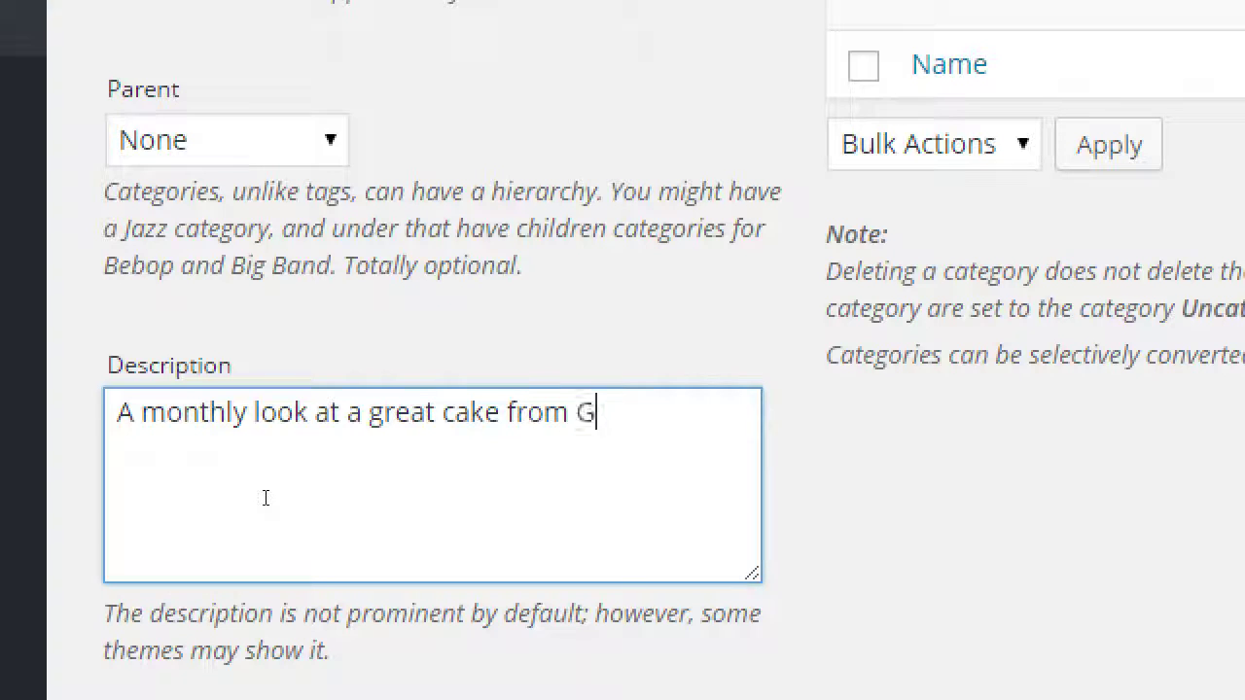
text(randma )
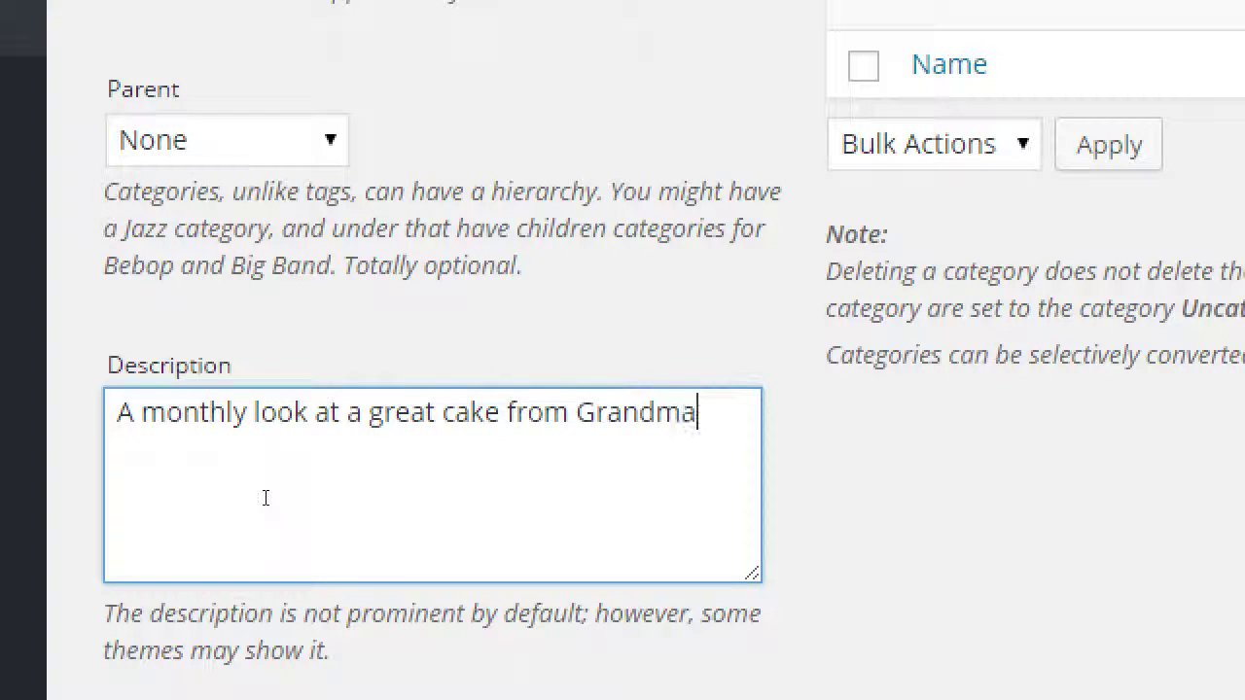
text(Maria.)
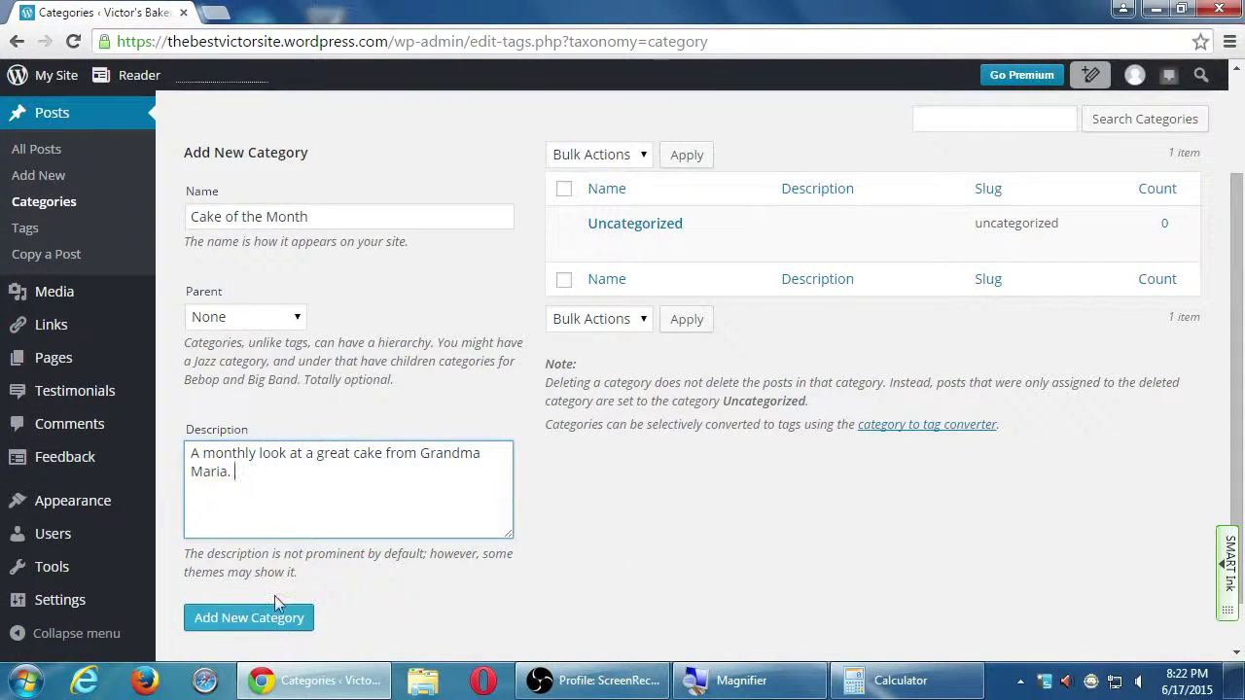
click(243, 619)
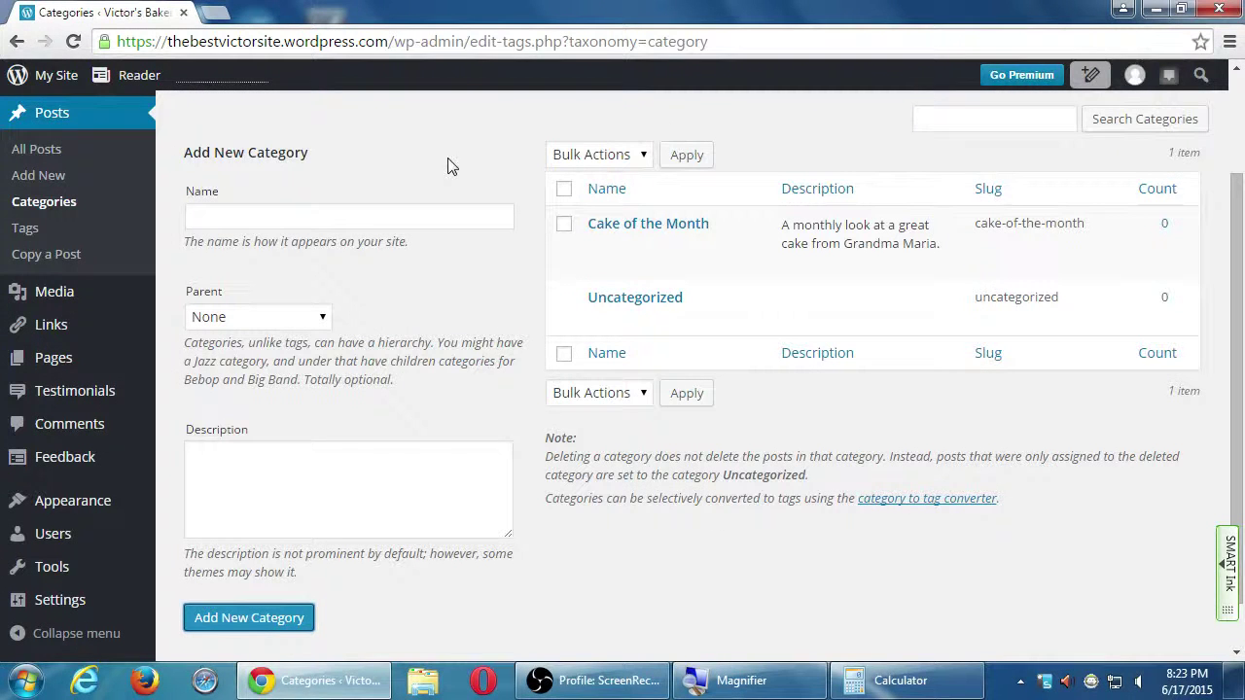
click(282, 213)
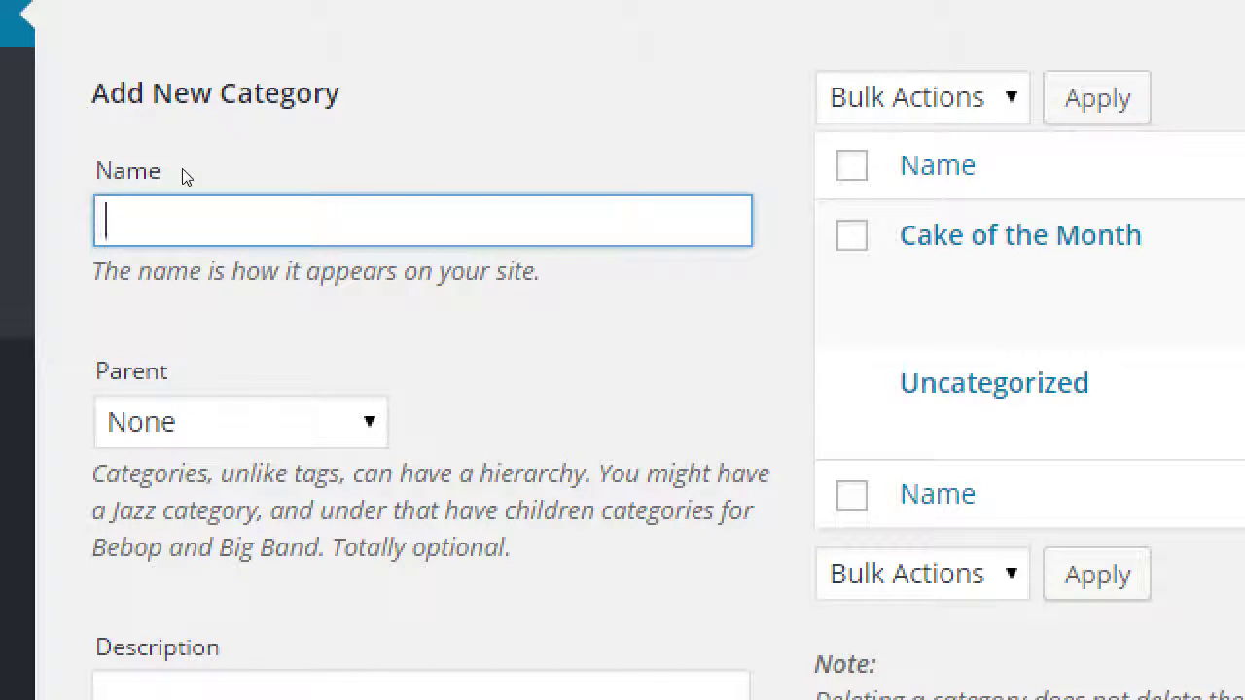
text(Chocolate)
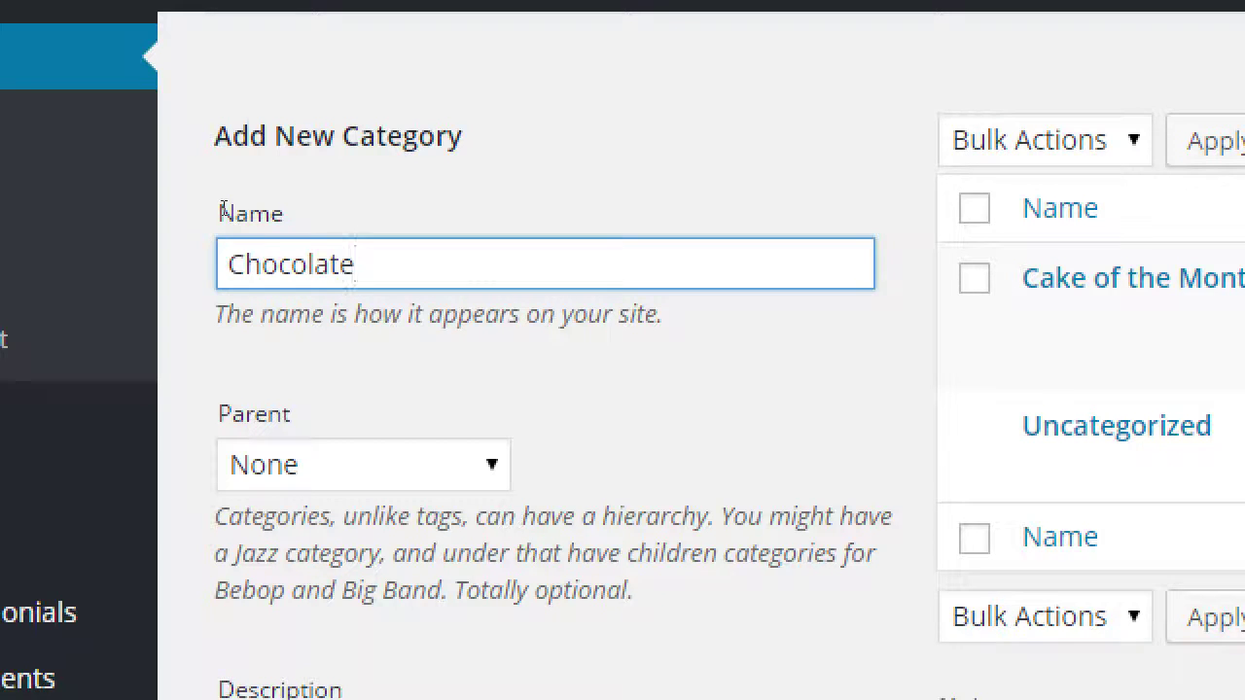
key(super+minus)
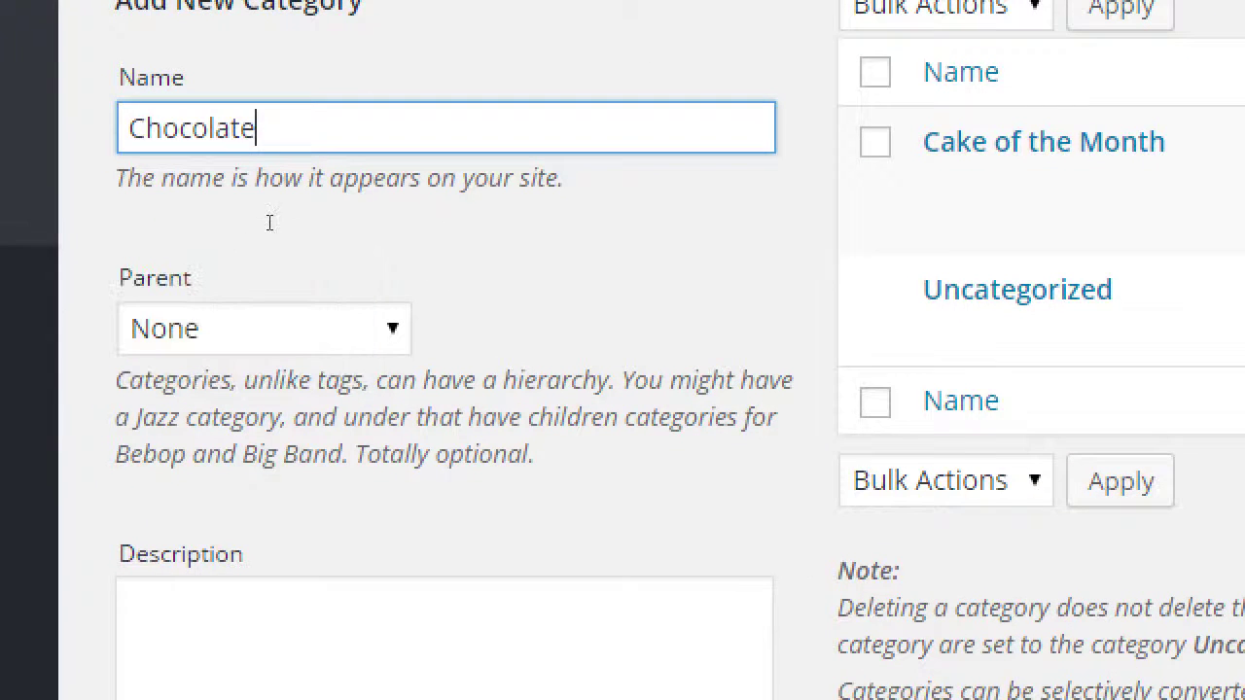
Set the new category's name to "Cakes" and add it as a category without a parent.
key(ctrl+a)
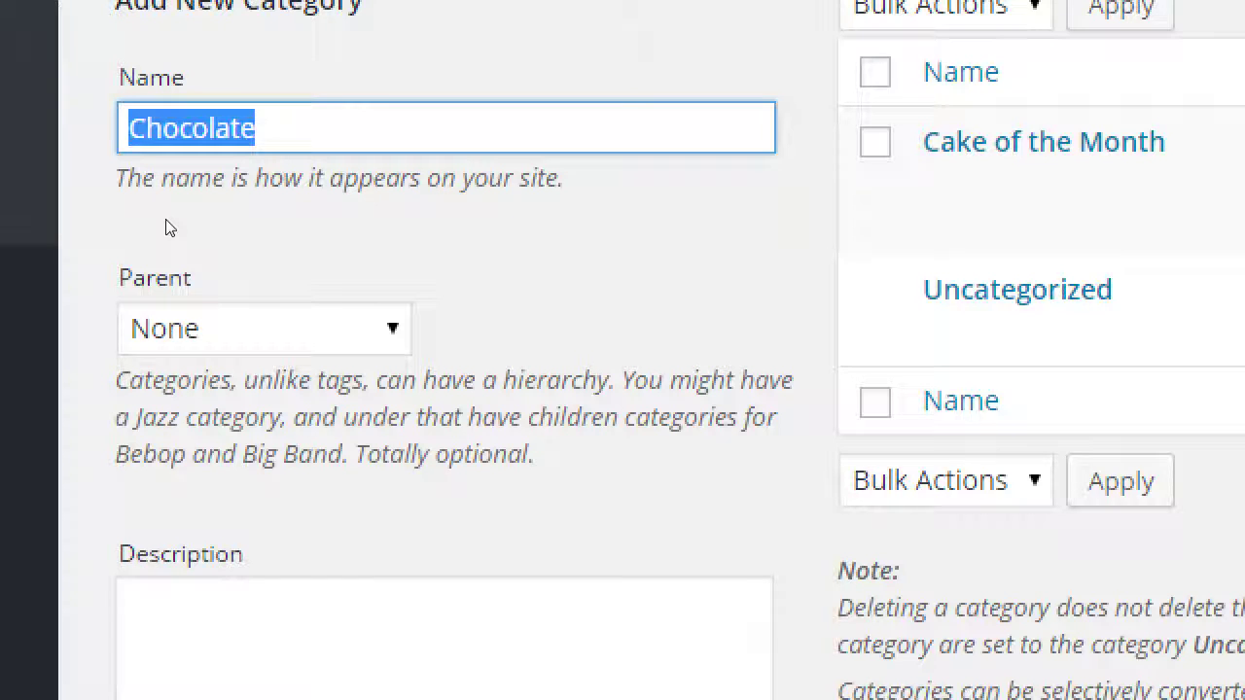
text(CAkes)
key(BackSpace)
key(BackSpace)
key(BackSpace)
key(BackSpace)
text(a)
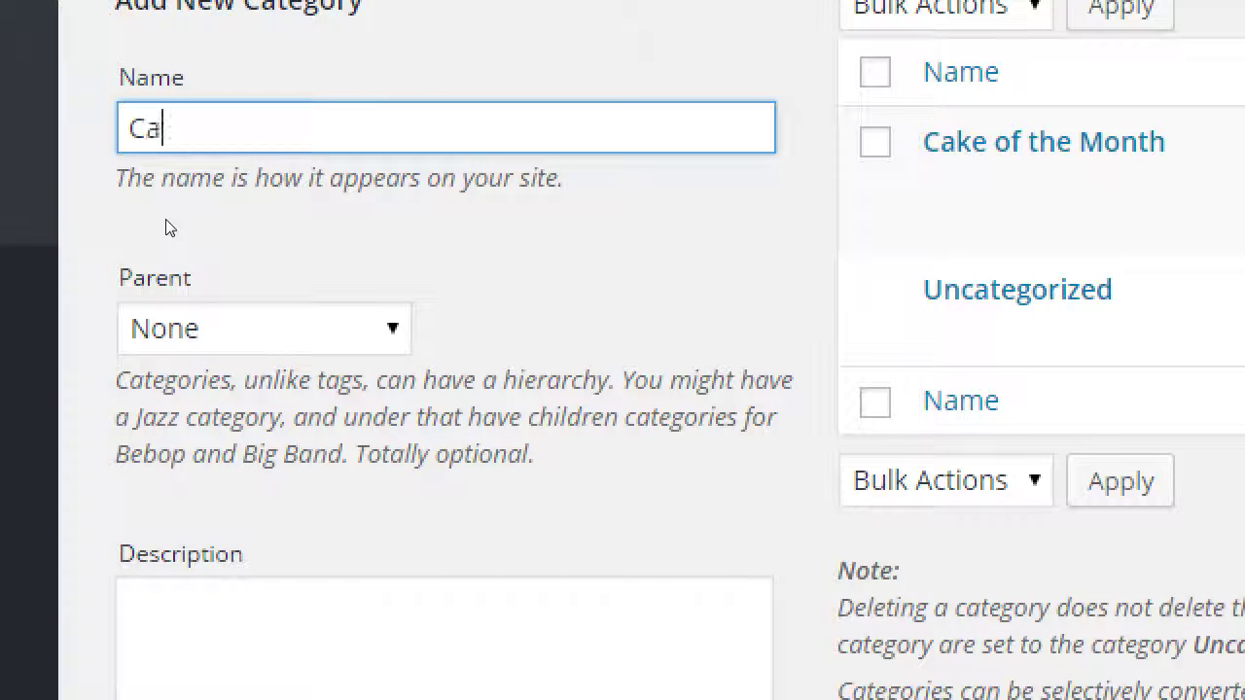
text(kes)
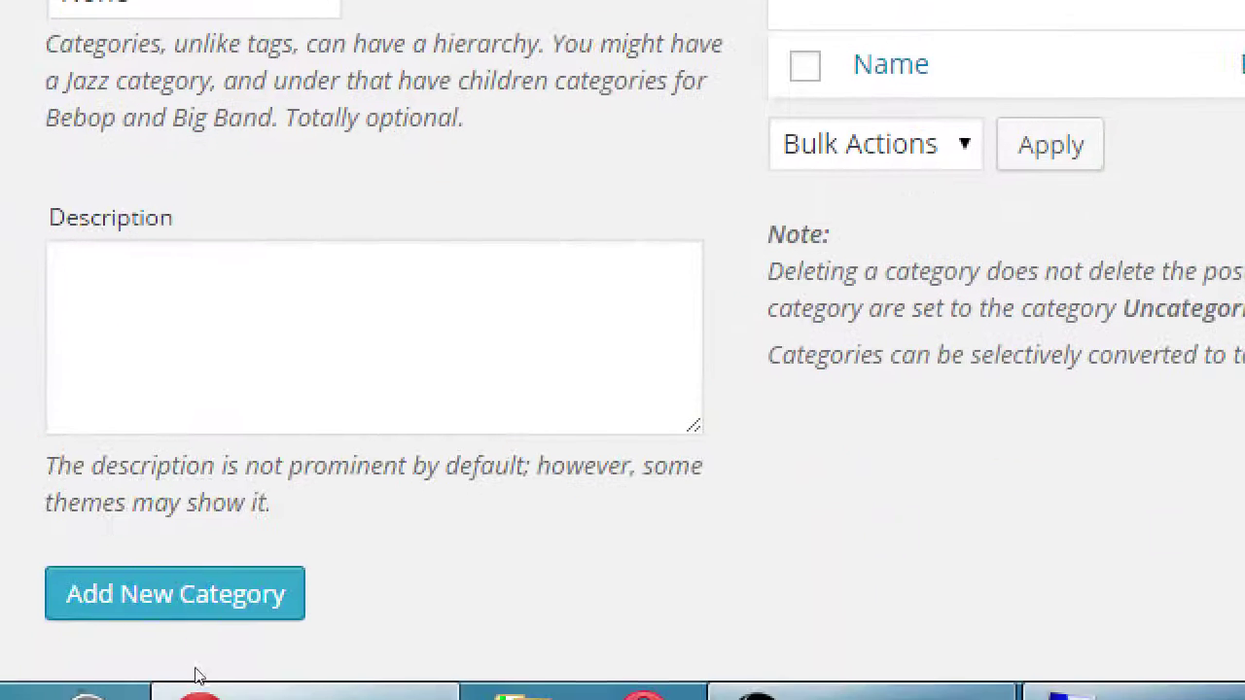
click(199, 624)
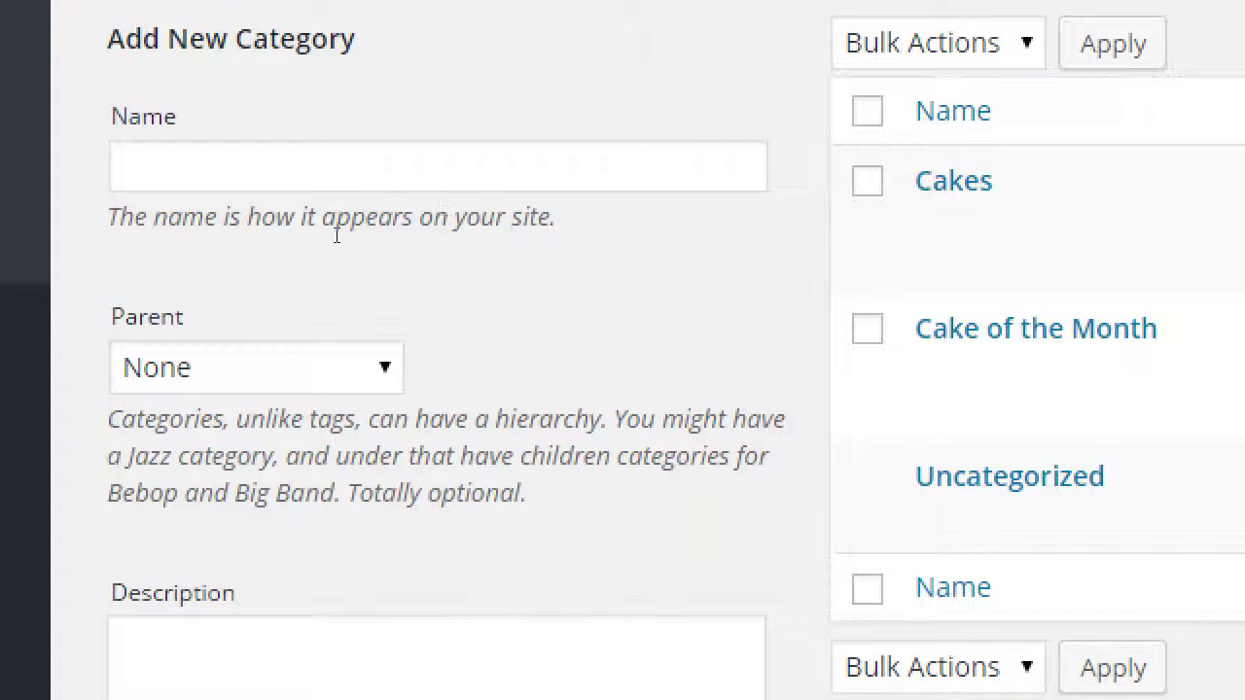
Add a new category named "Chocolate Cake" with Cakes as its parent.
text(Chocolate Cake)
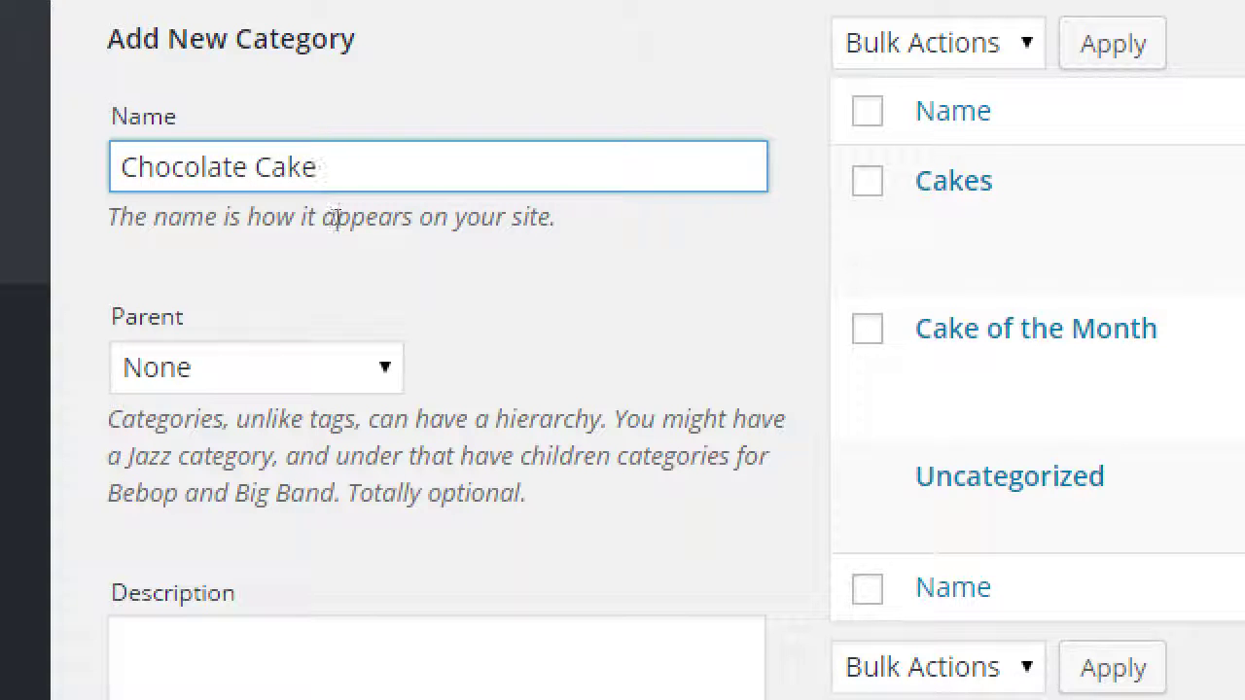
click(296, 357)
key(Down)
key(Return)
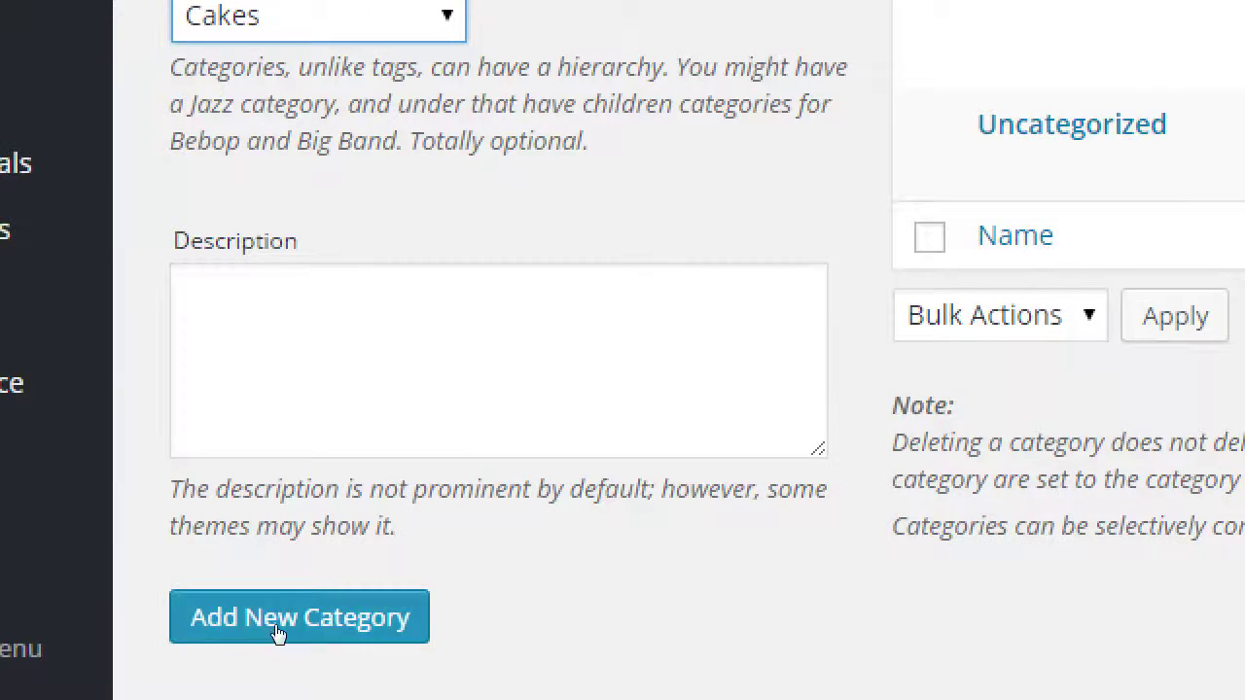
click(278, 630)
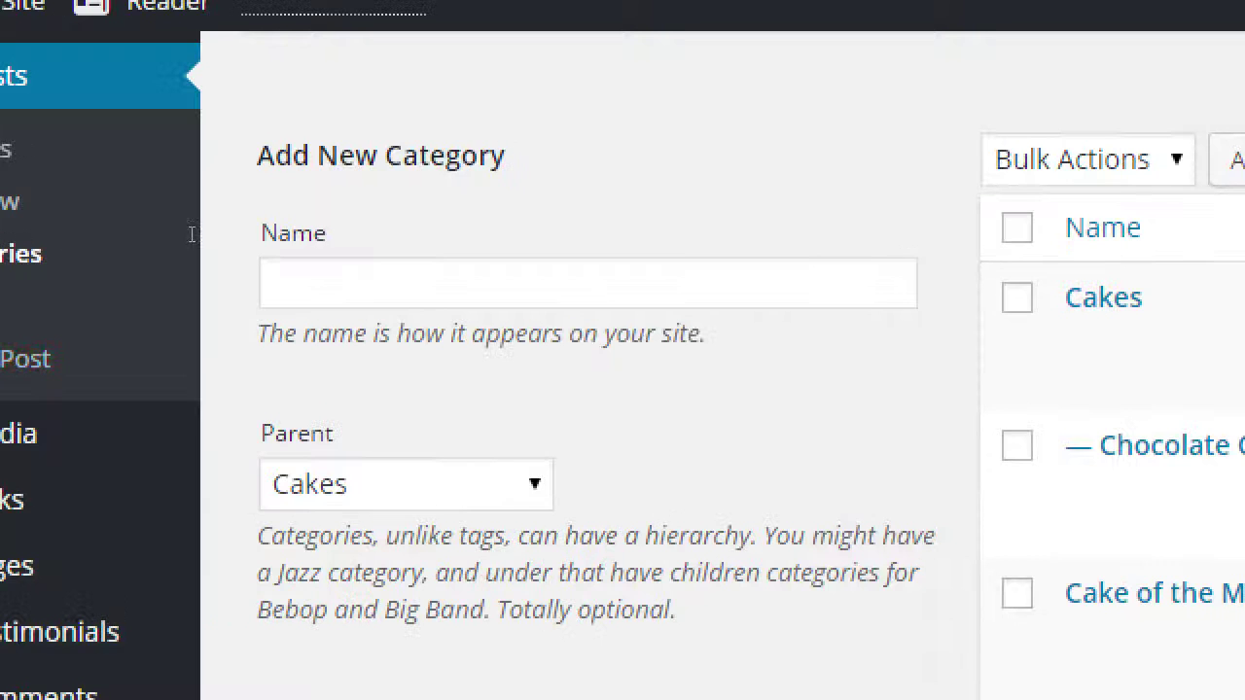
click(263, 212)
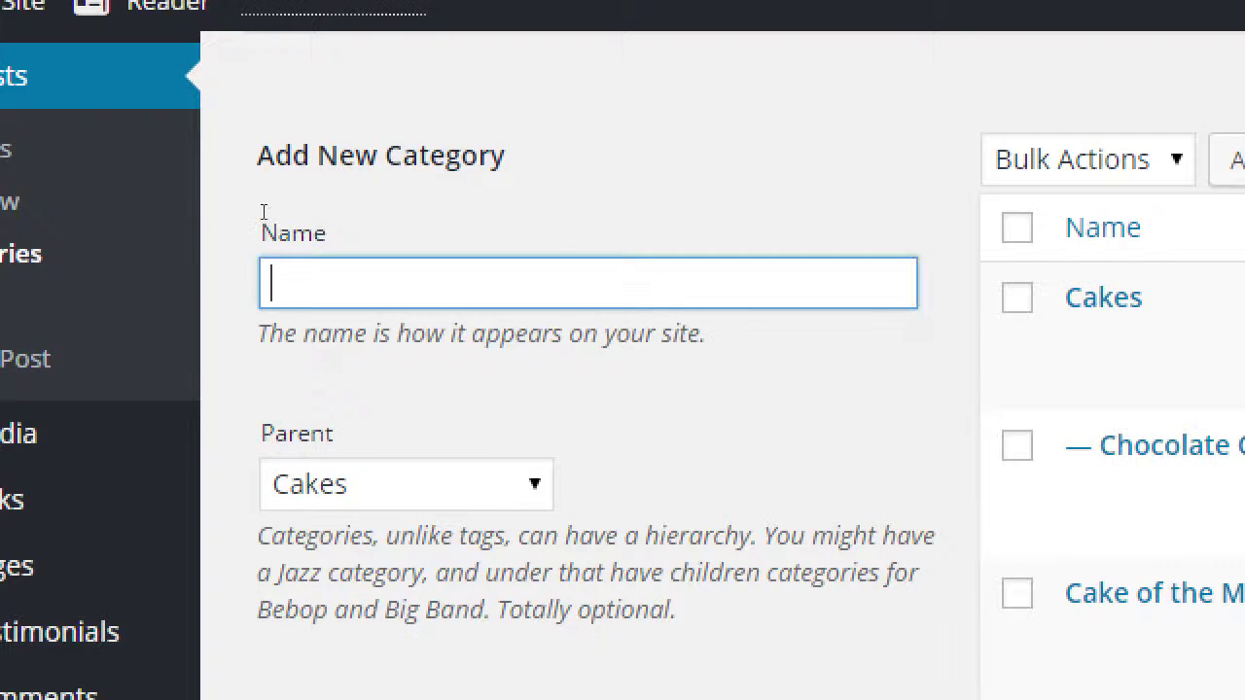
text(vAnl)
key(BackSpace)
key(BackSpace)
key(BackSpace)
key(BackSpace)
text(Va)
key(BackSpace)
key(BackSpace)
Name another new category "Sponge Cake" and add it under the Cakes parent.
text(s)
key(BackSpace)
text(Sp)
key(BackSpace)
text(po)
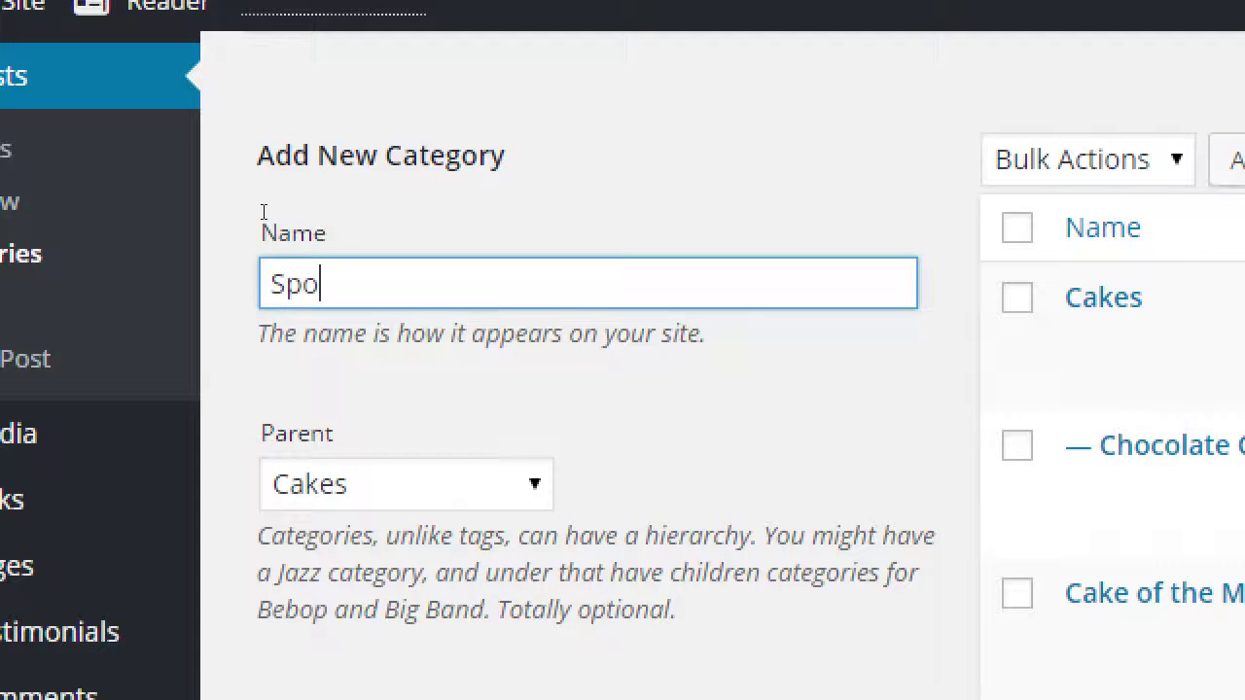
text(nge Cake)
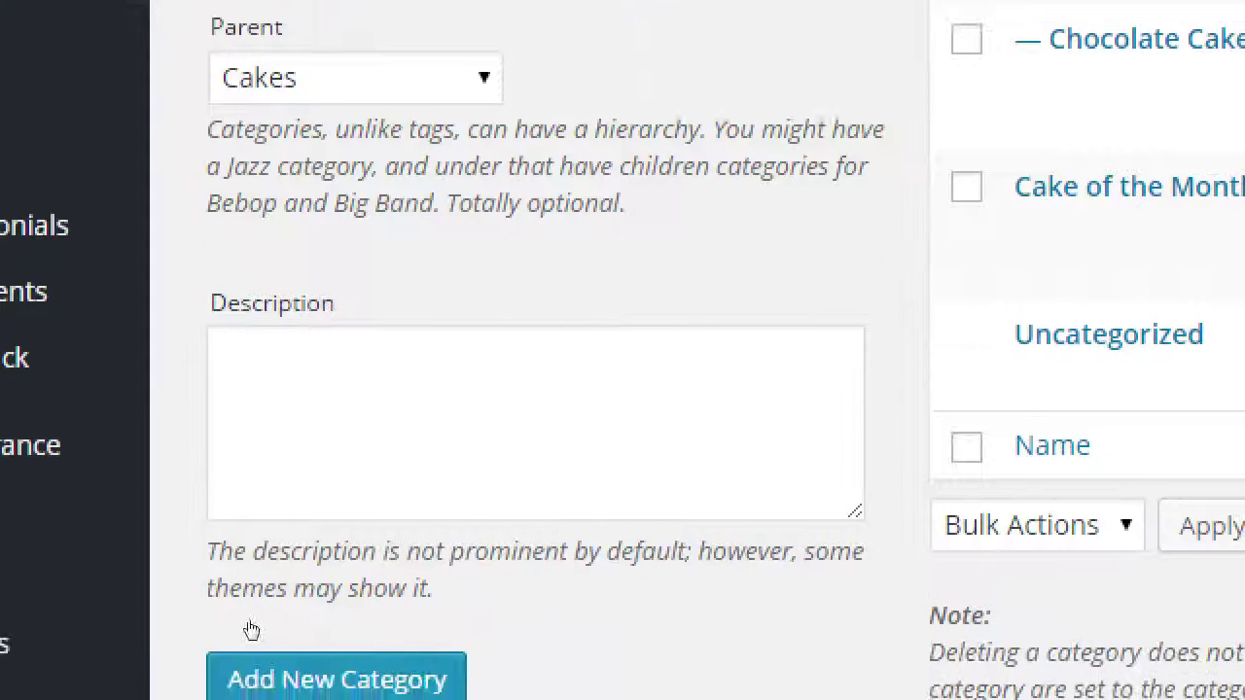
click(245, 678)
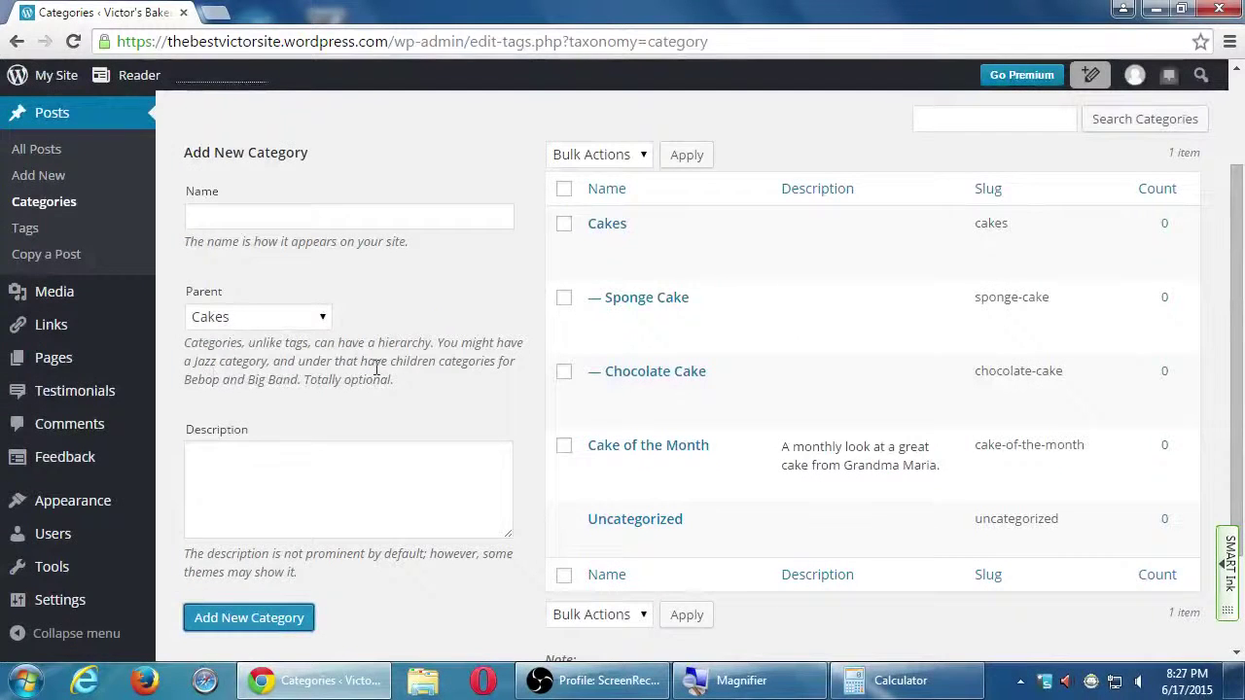
drag(1236, 280, 1223, 394)
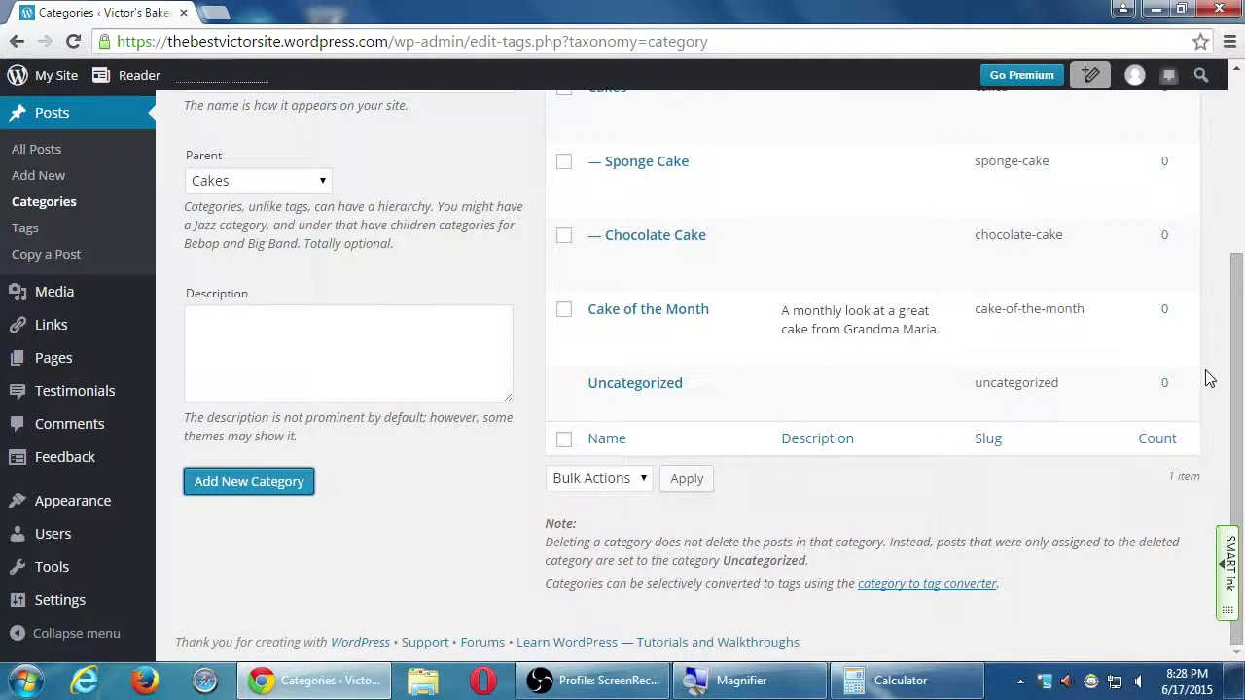
key(super+plus)
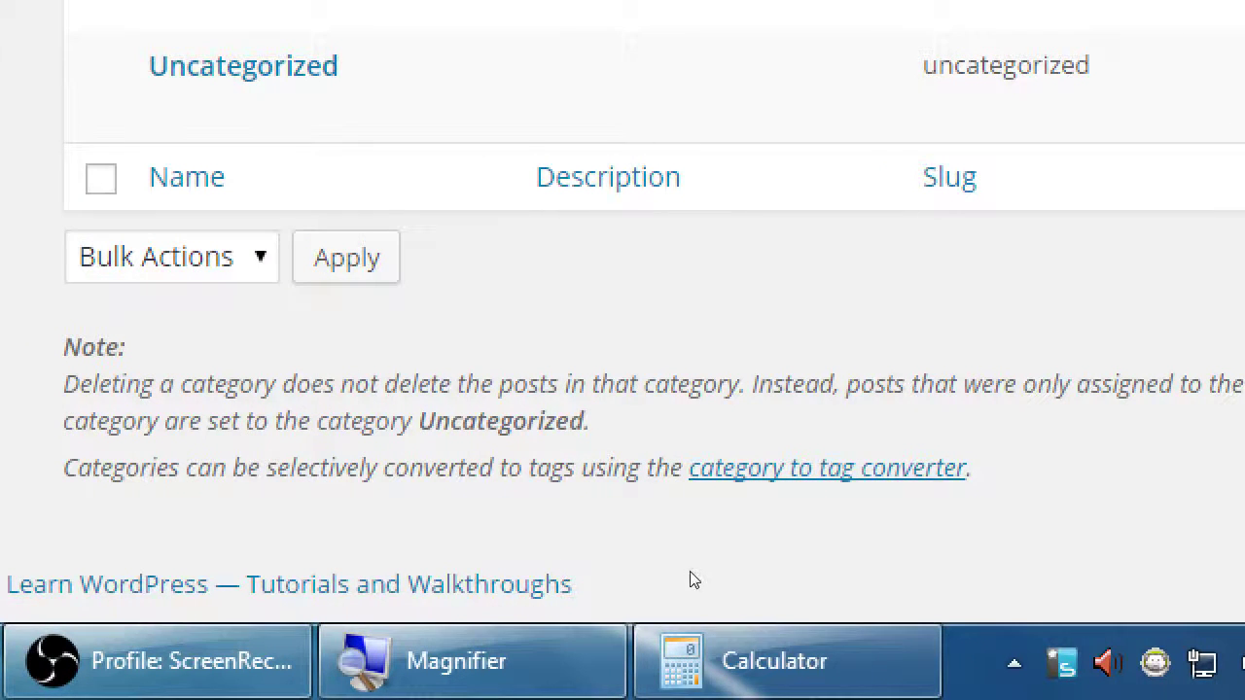
Review the category list with its cake subcategories and the note about deleting categories.
key(Return)
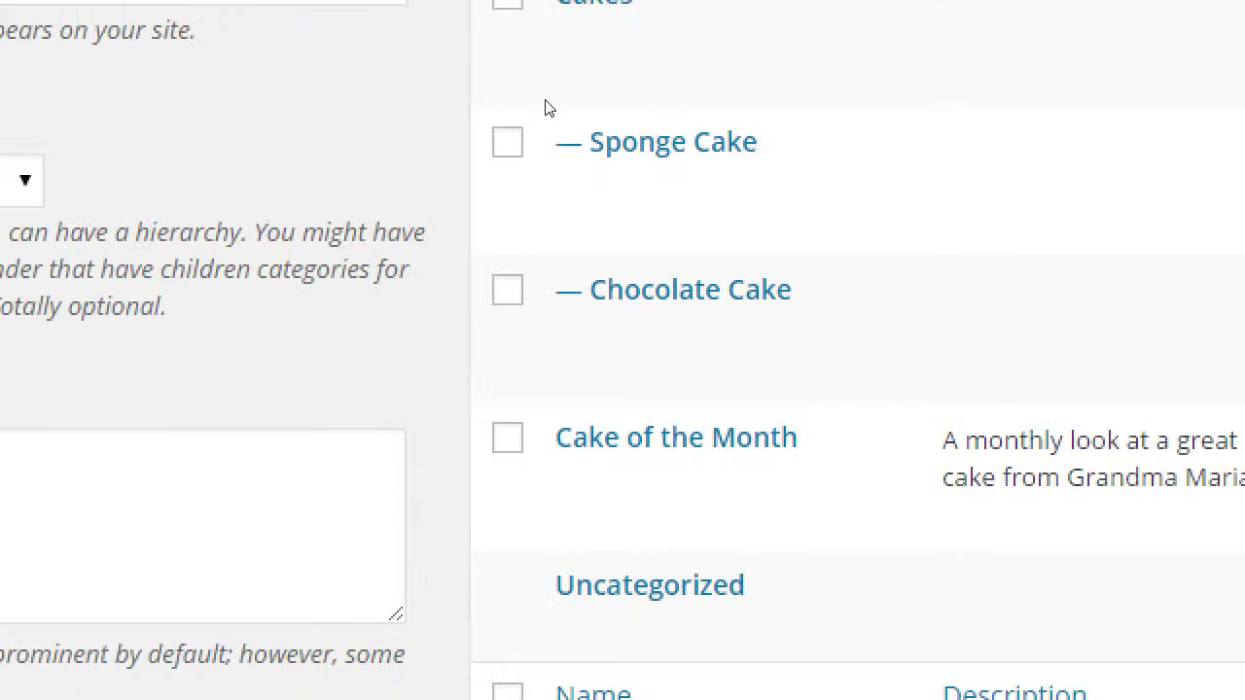
mouse_move(589, 192)
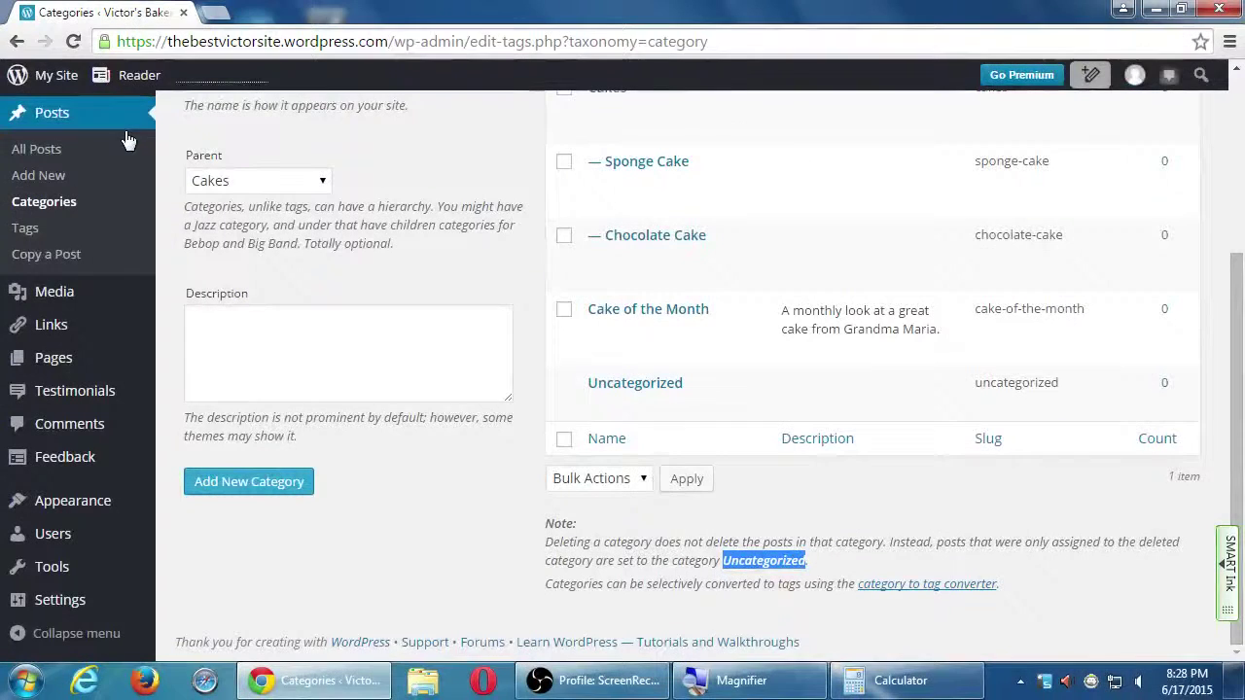
mouse_move(885, 323)
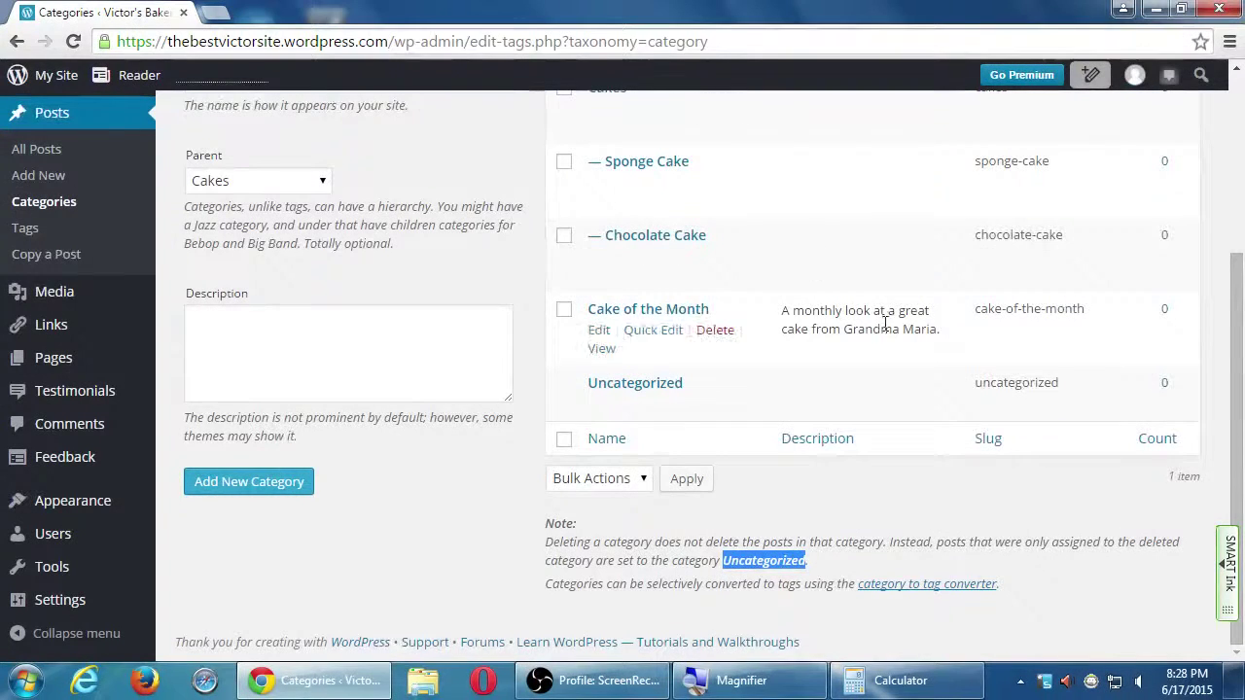
click(973, 477)
scroll(976, 481, up, 1)
scroll(975, 482, up, 1)
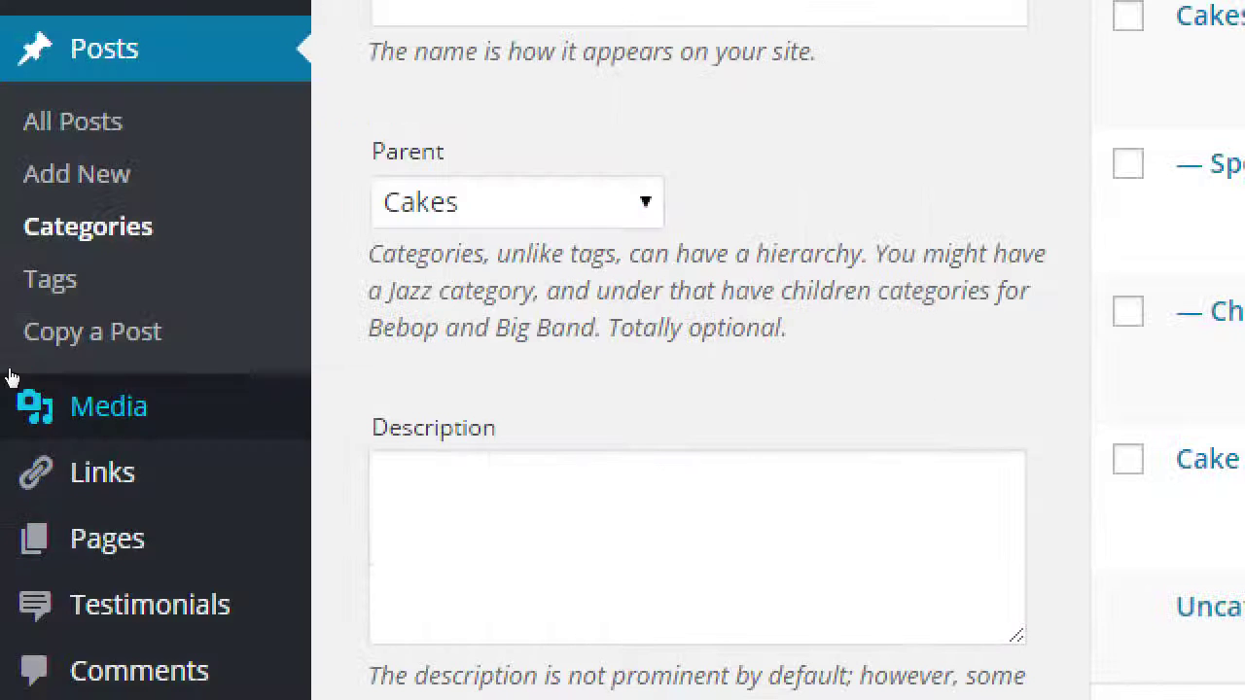
Compare the blog's post Tags page with its Categories page, finishing on Categories.
click(19, 307)
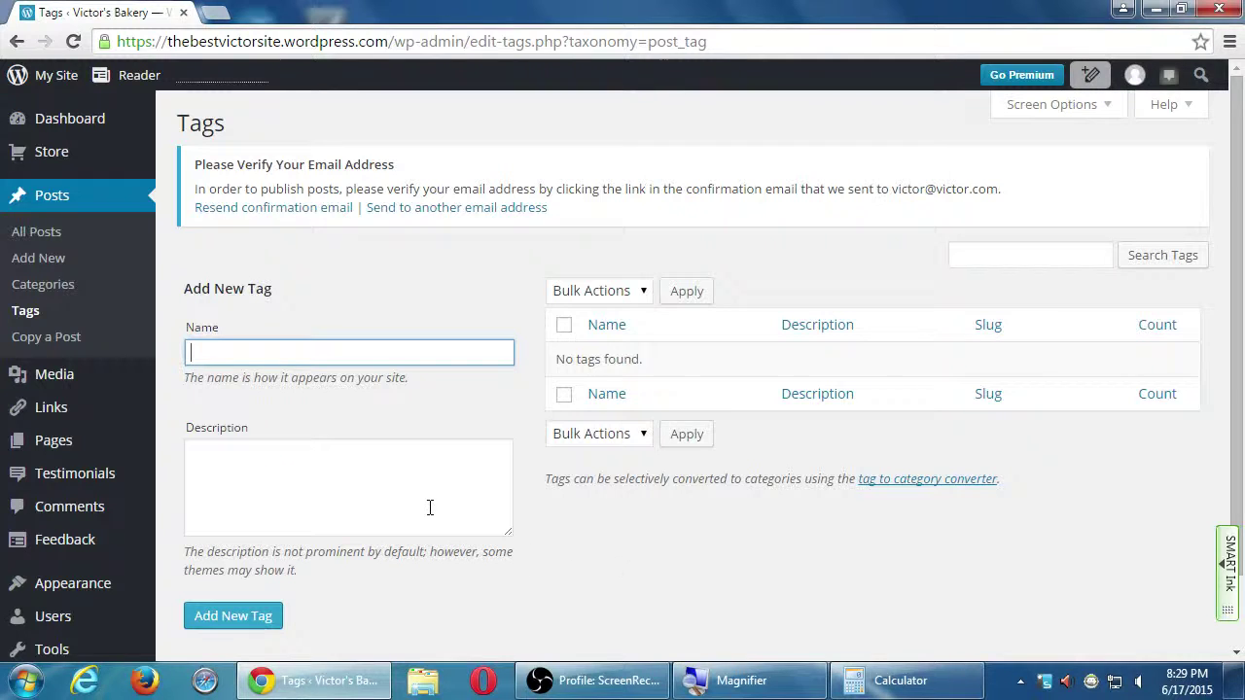
click(85, 287)
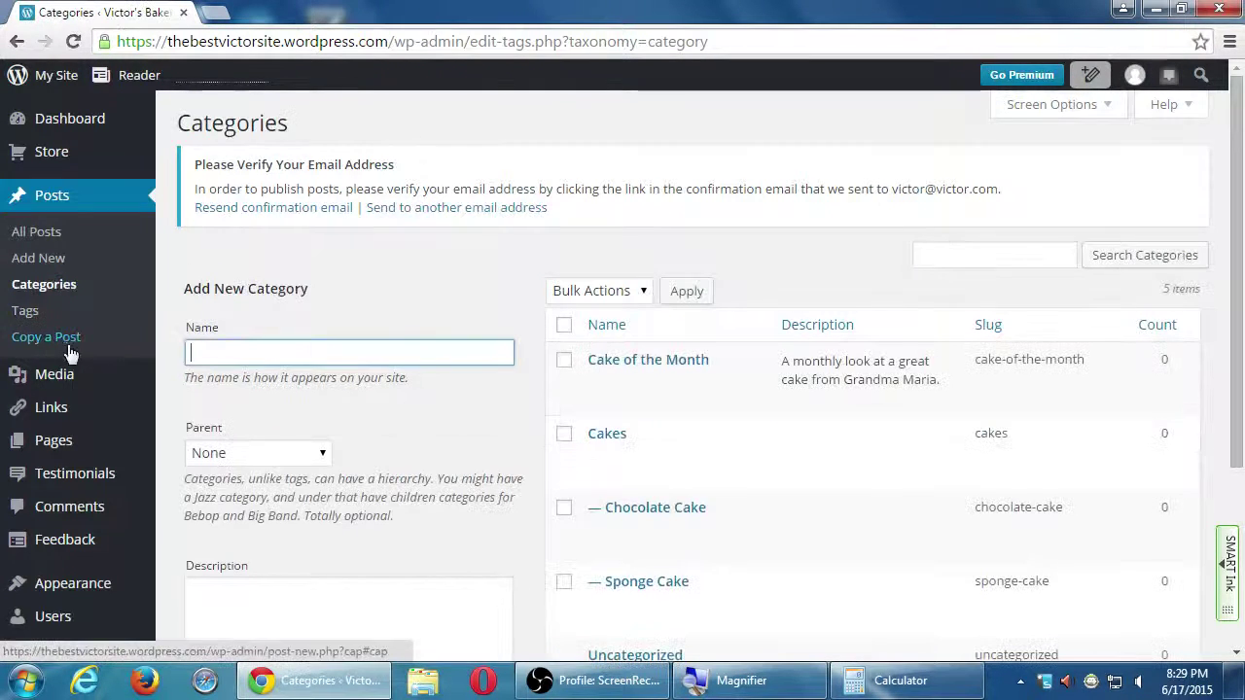
mouse_move(36, 369)
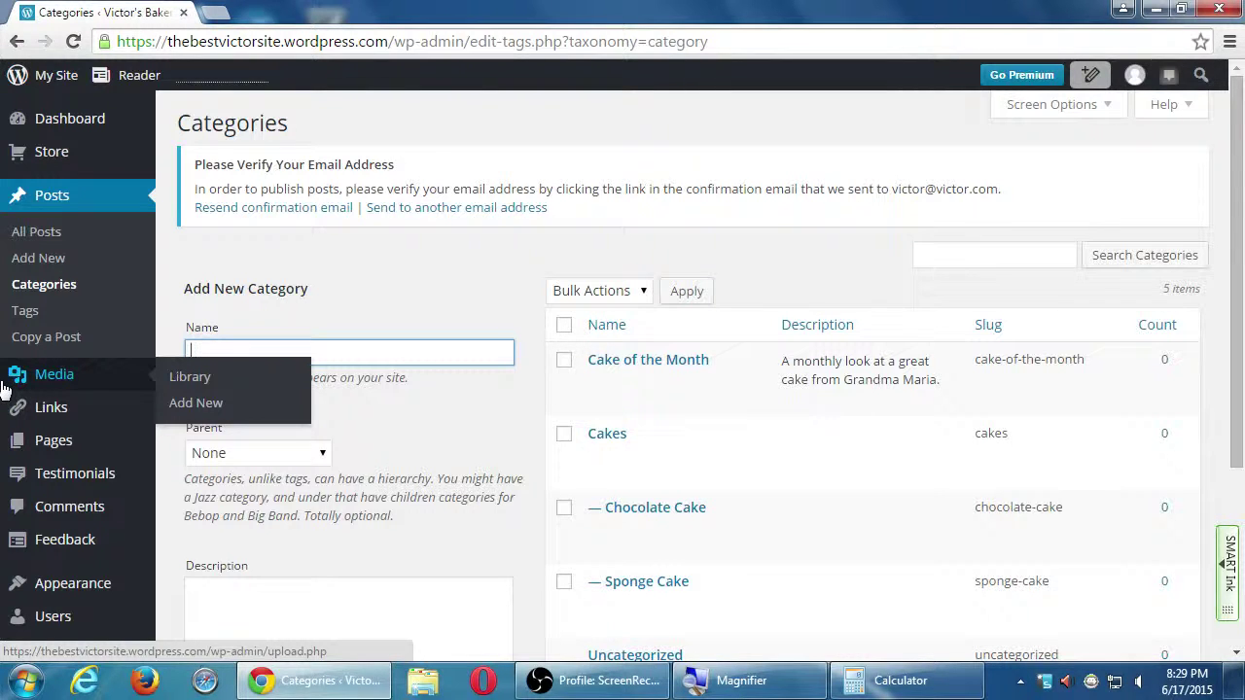
click(26, 311)
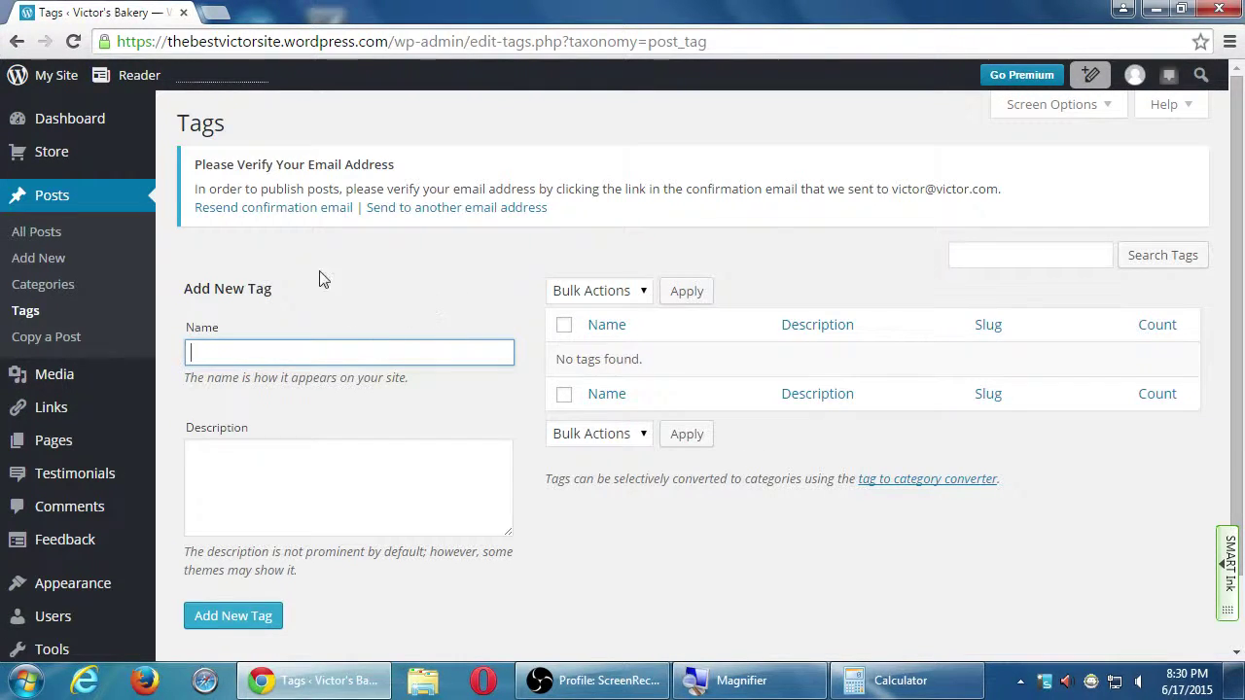
mouse_move(8, 404)
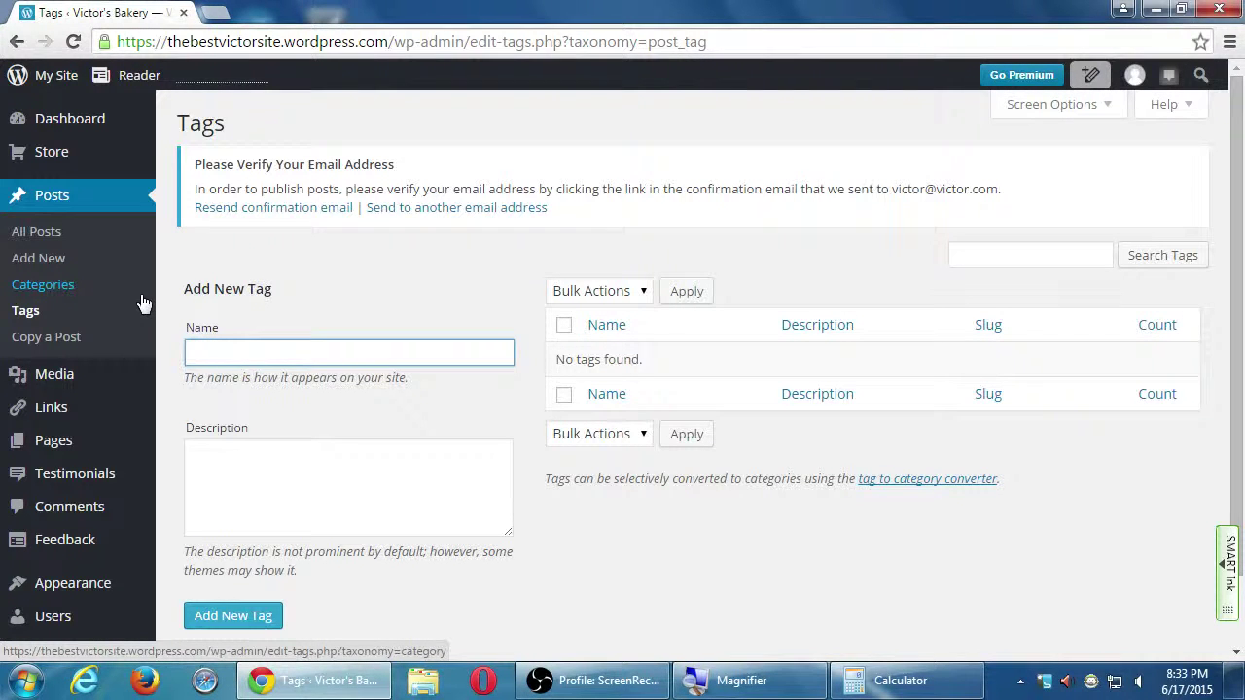
click(66, 290)
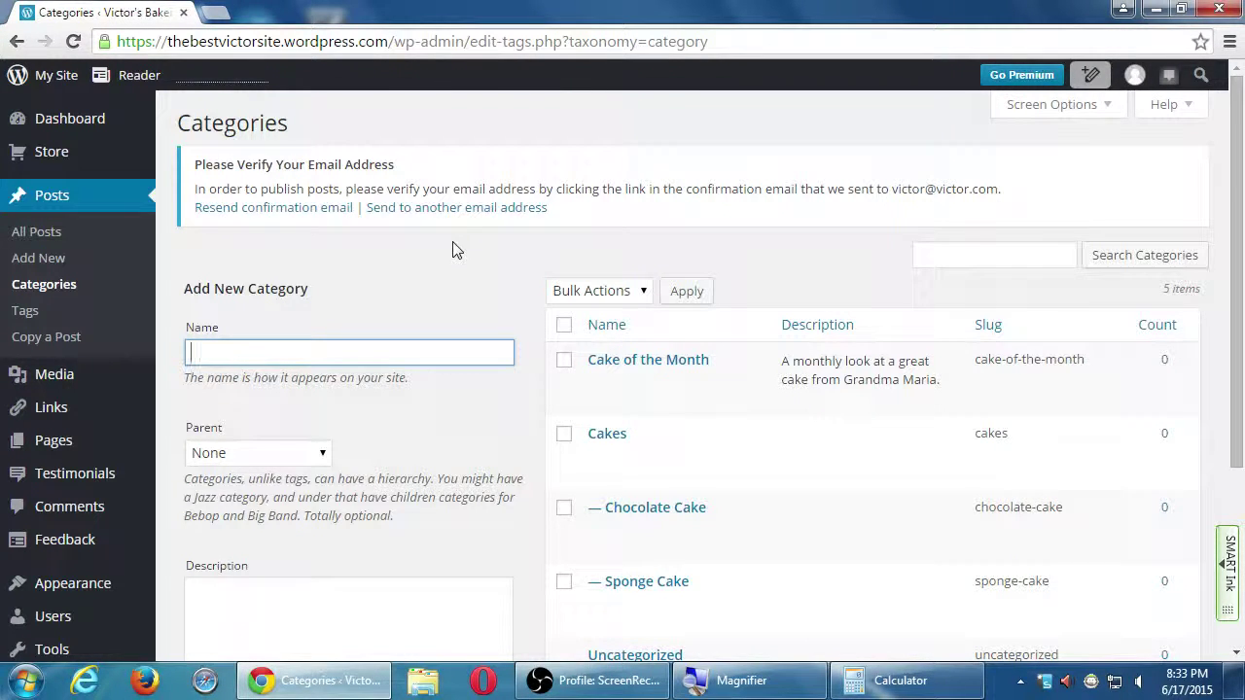
Search Google in a new browser tab for "when to use tag vs category in wordpress".
key(ctrl+t)
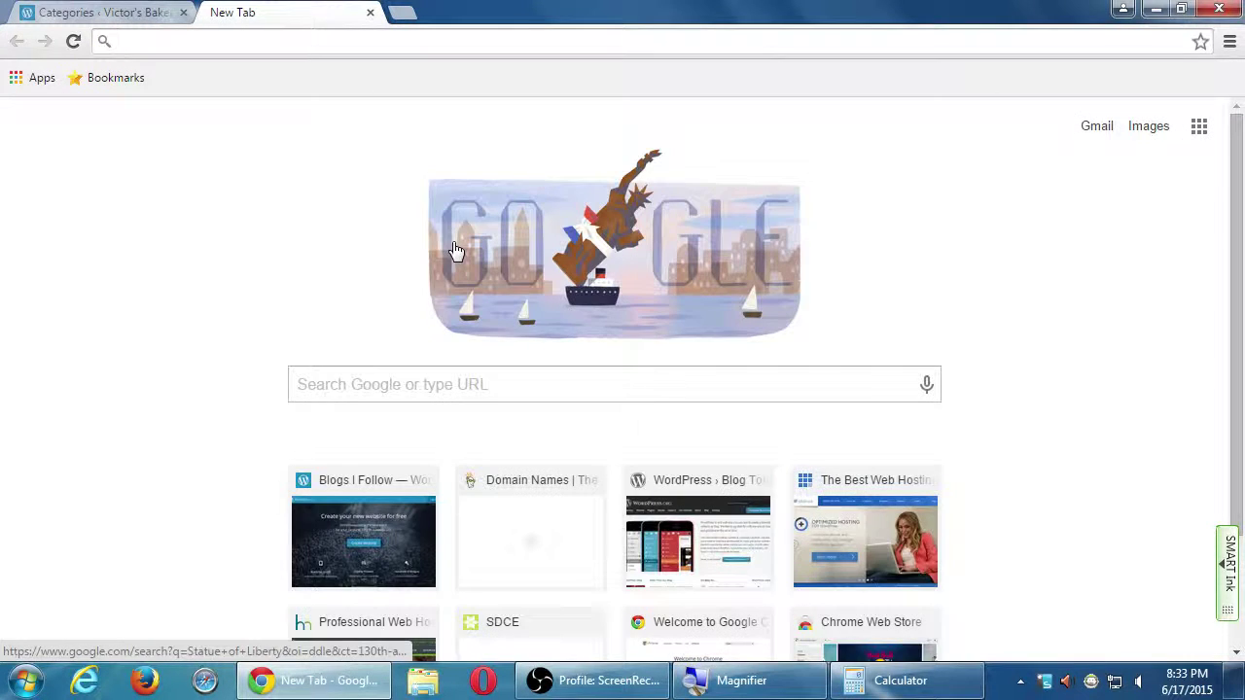
key(ctrl+shift+Tab)
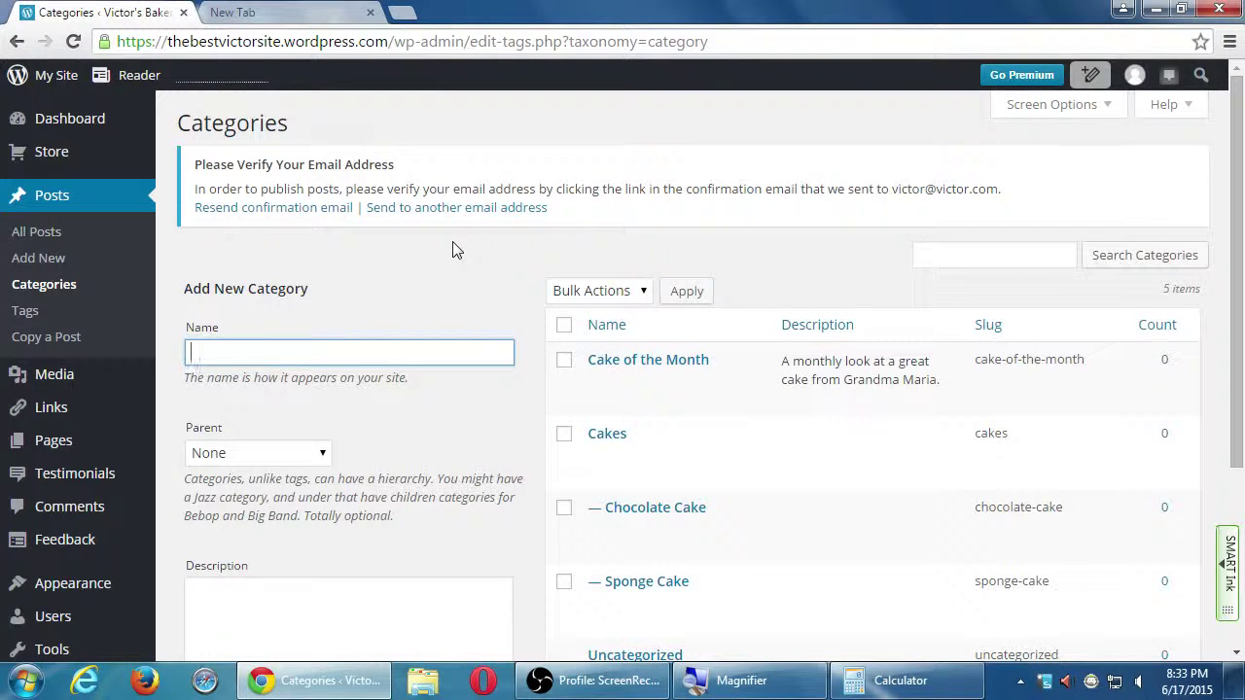
key(ctrl+Tab)
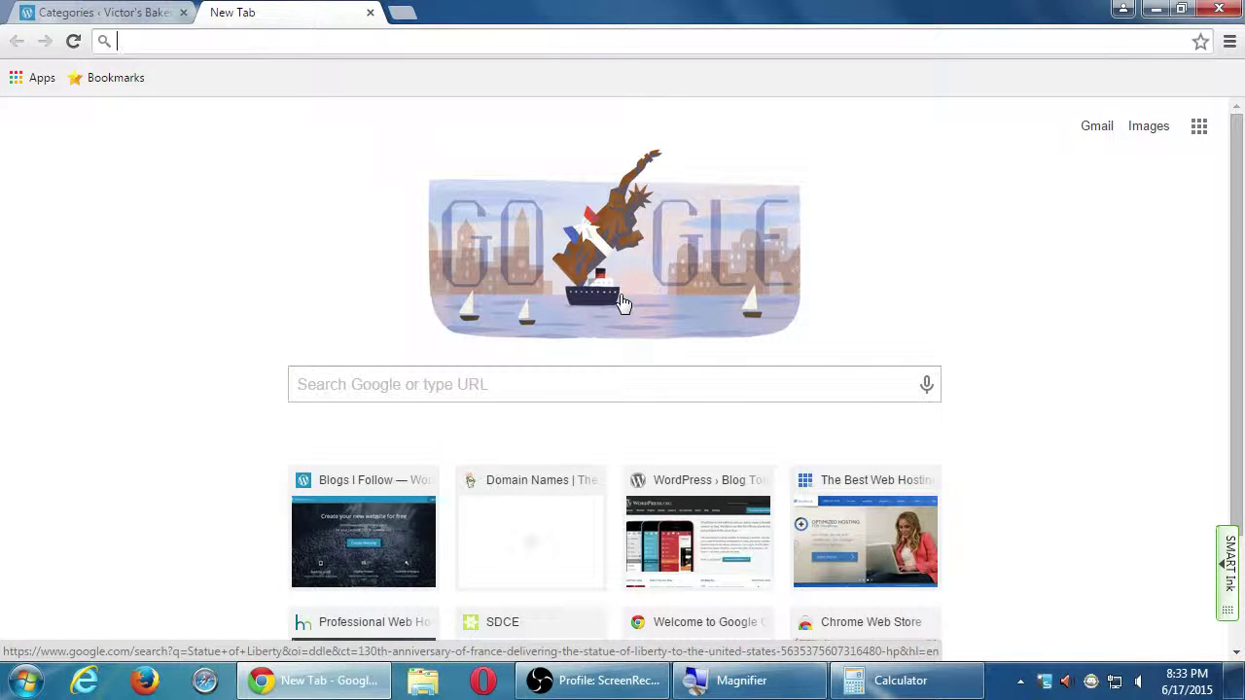
text(when to )
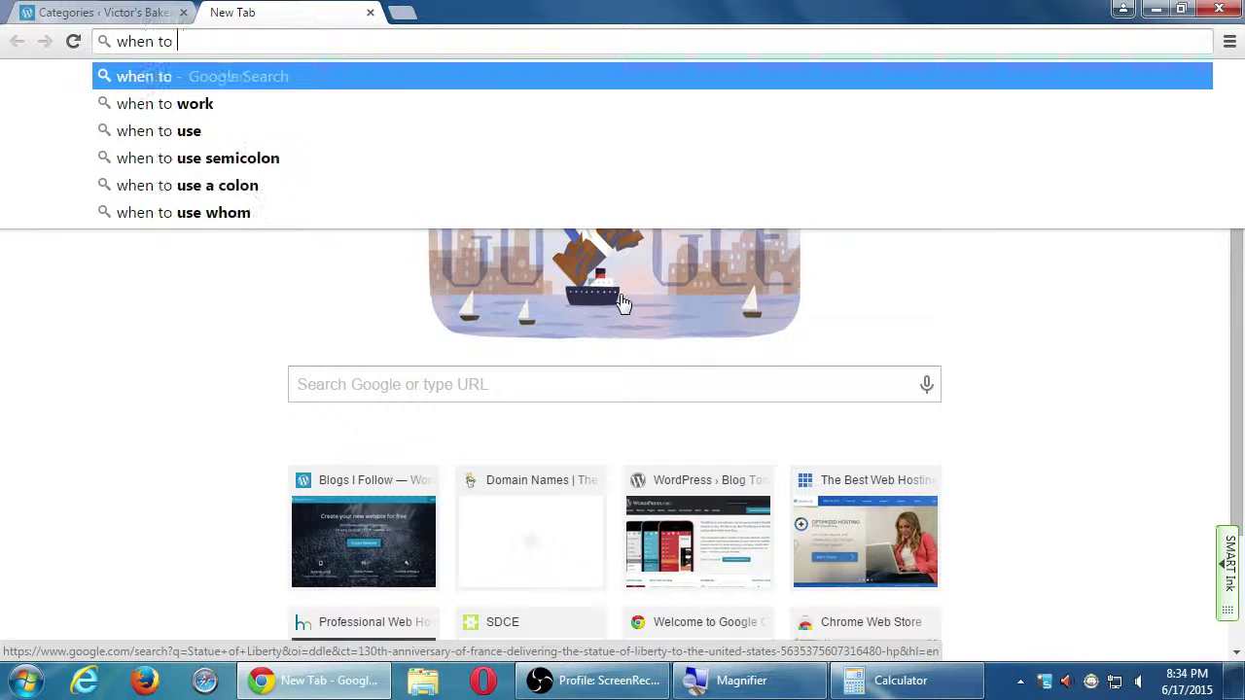
text(use tag vs)
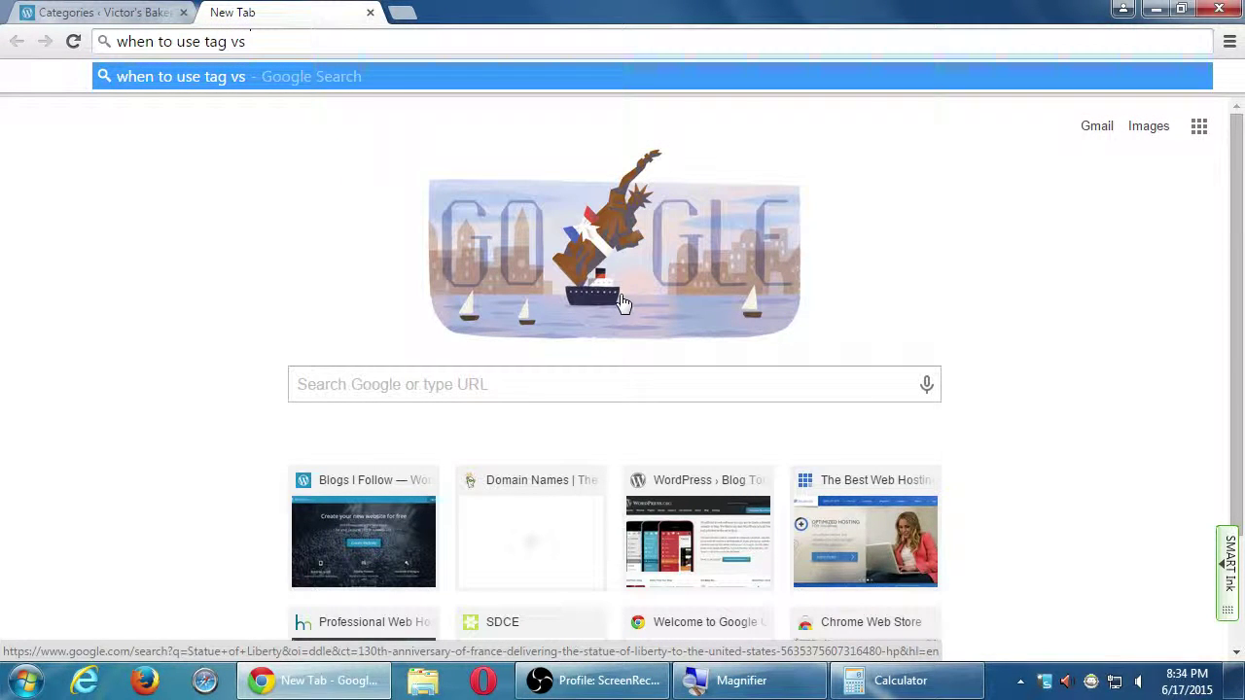
text( category i)
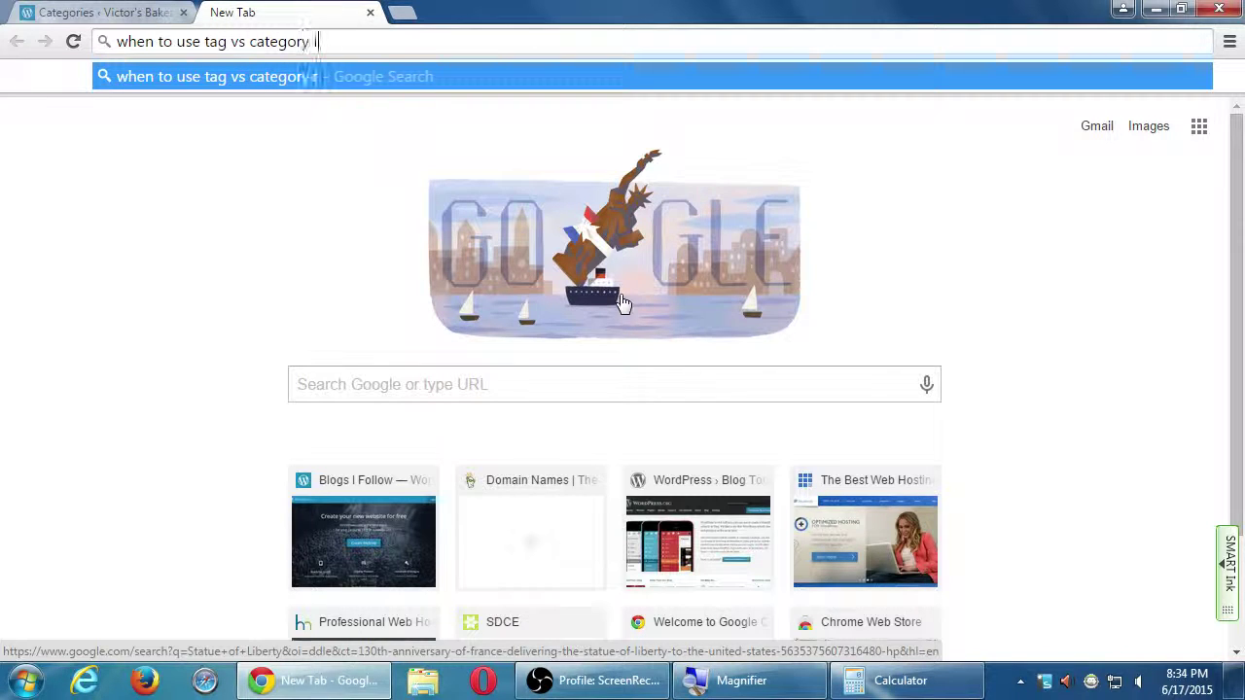
text(n wordpress)
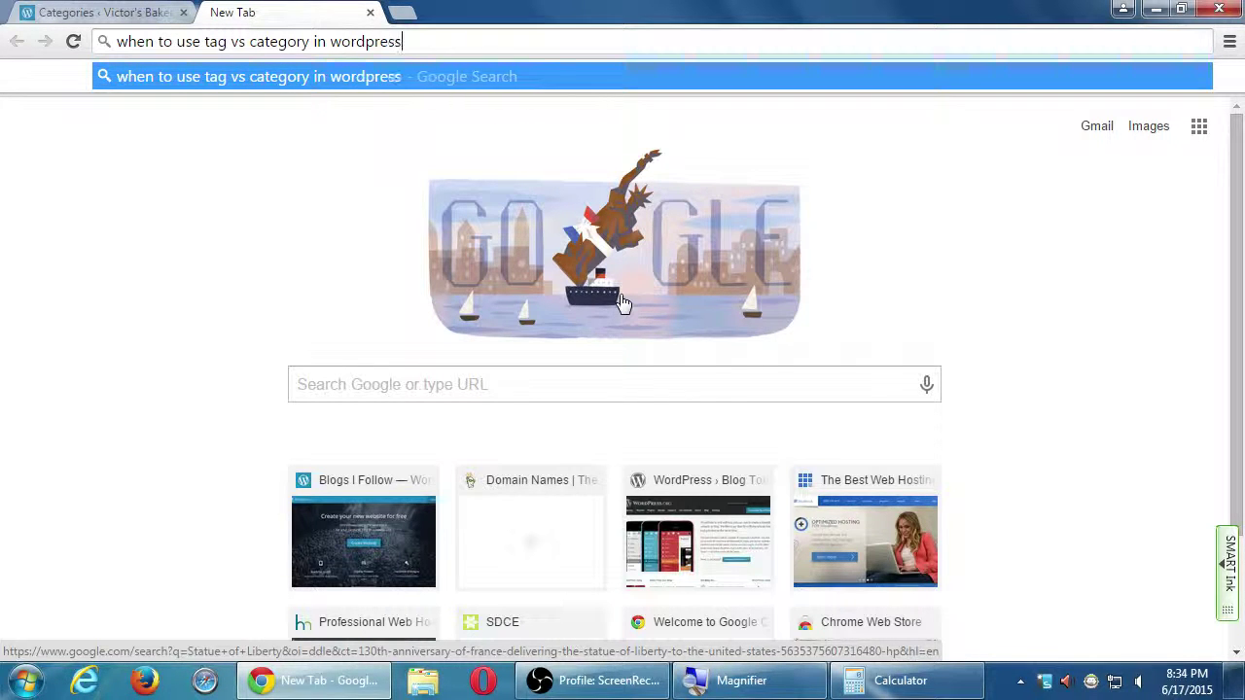
key(Return)
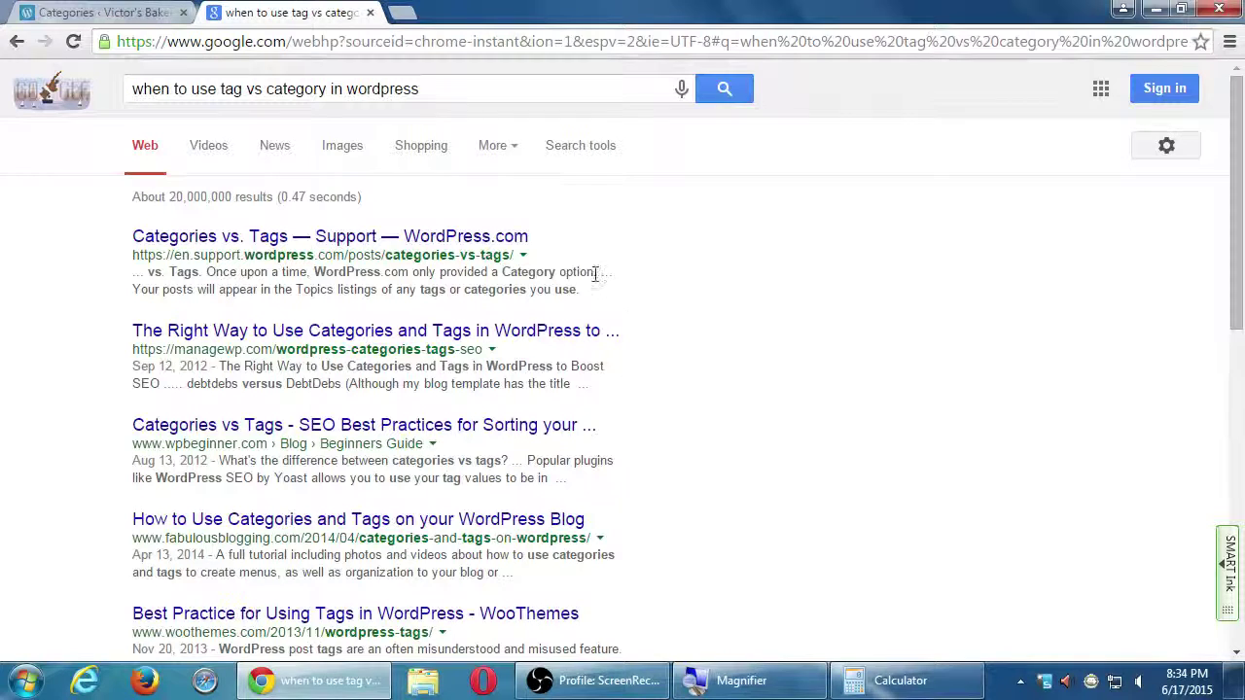
Open the WordPress.com Support article "Categories vs. Tags" in a separate browser tab and read through to its example post.
middle_click(515, 239)
click(504, 12)
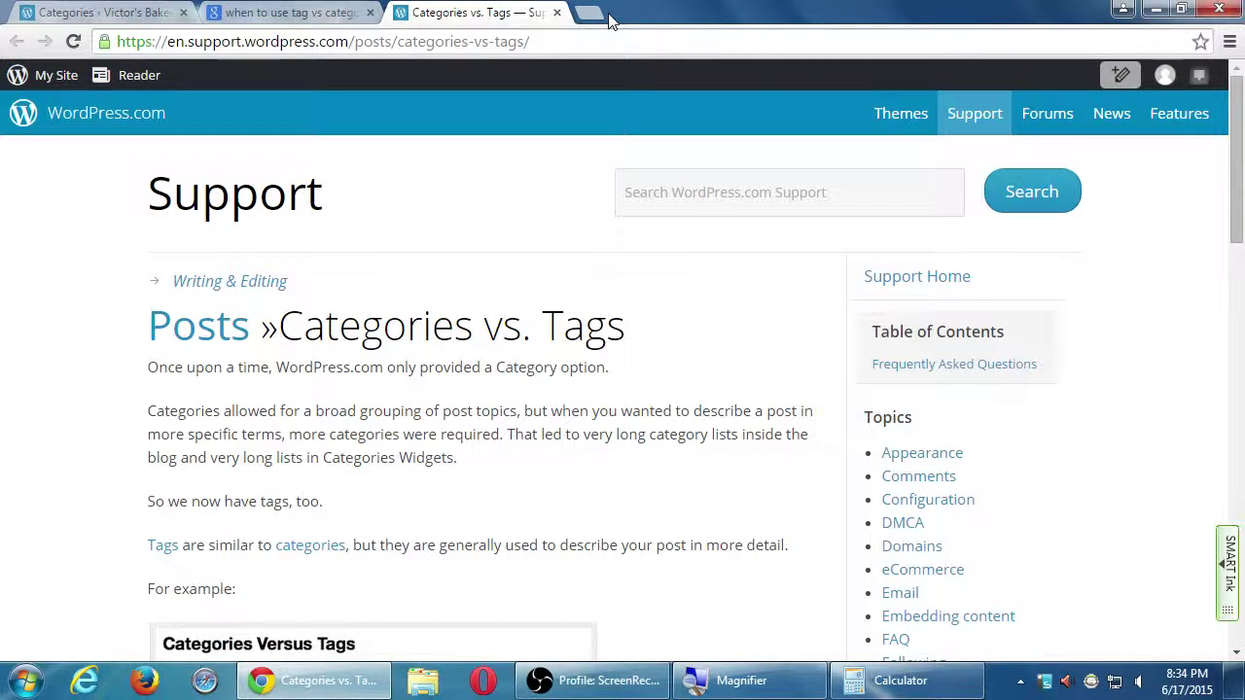
key(Down)
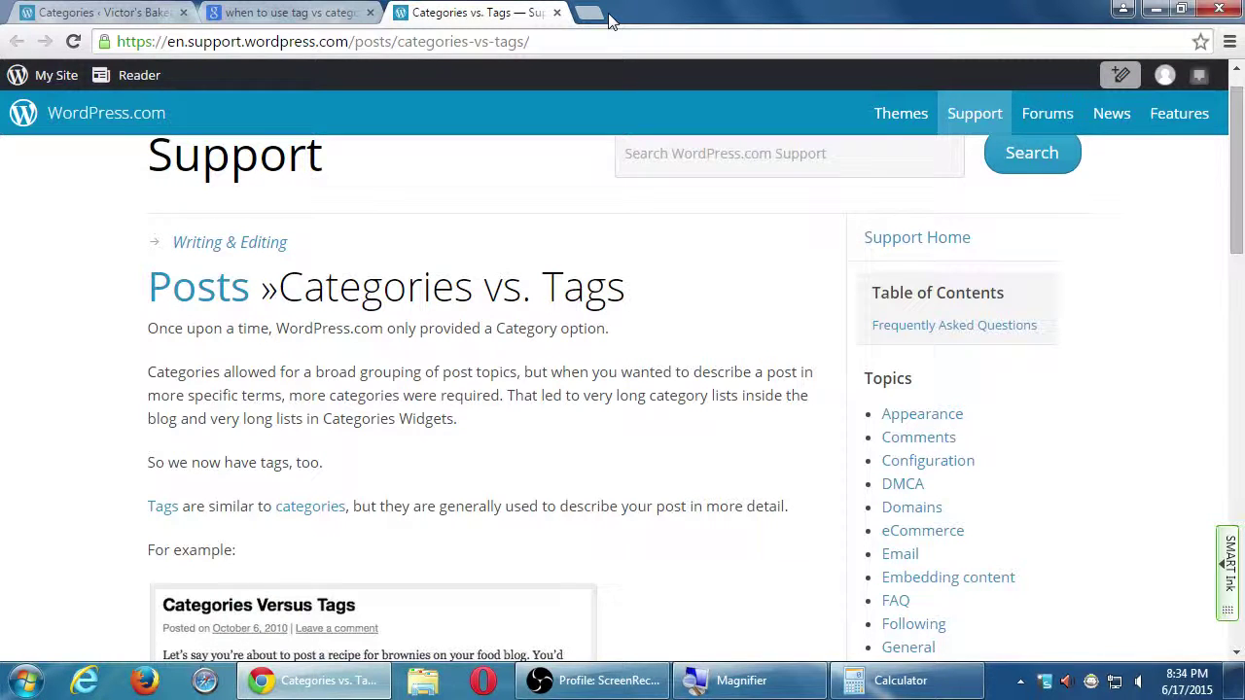
key(Down)
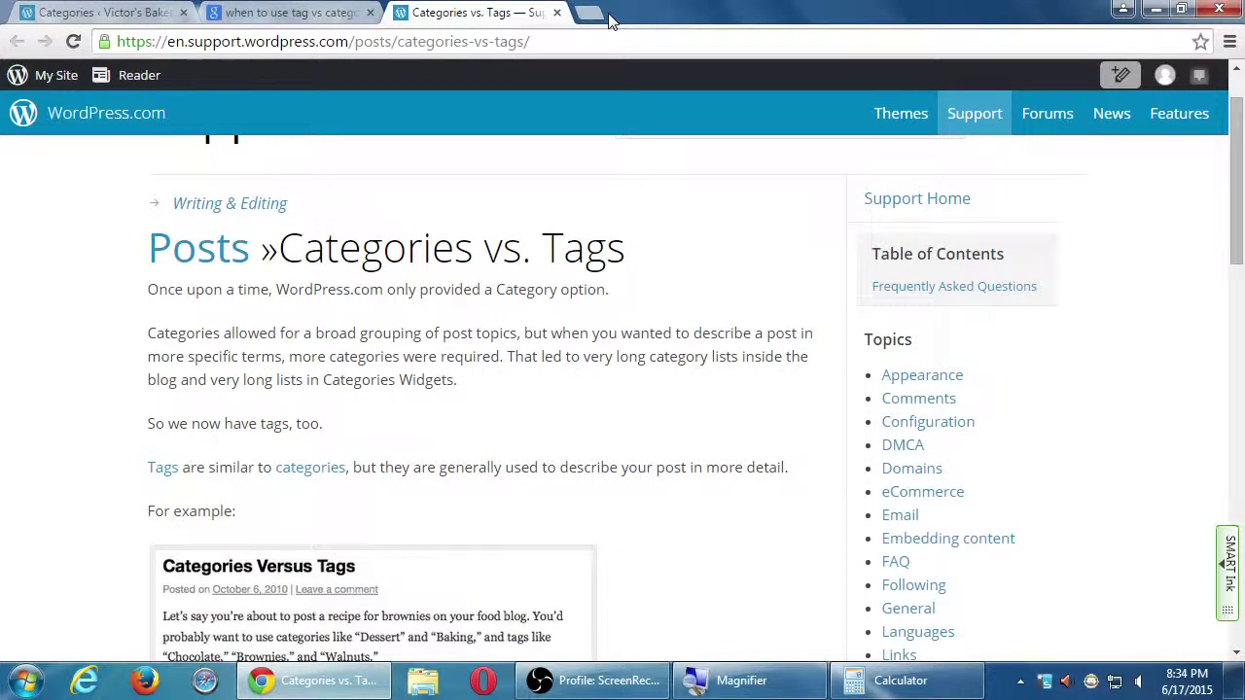
key(Down)
key(Down)
key(Down)
key(Down)
key(Down)
key(Down)
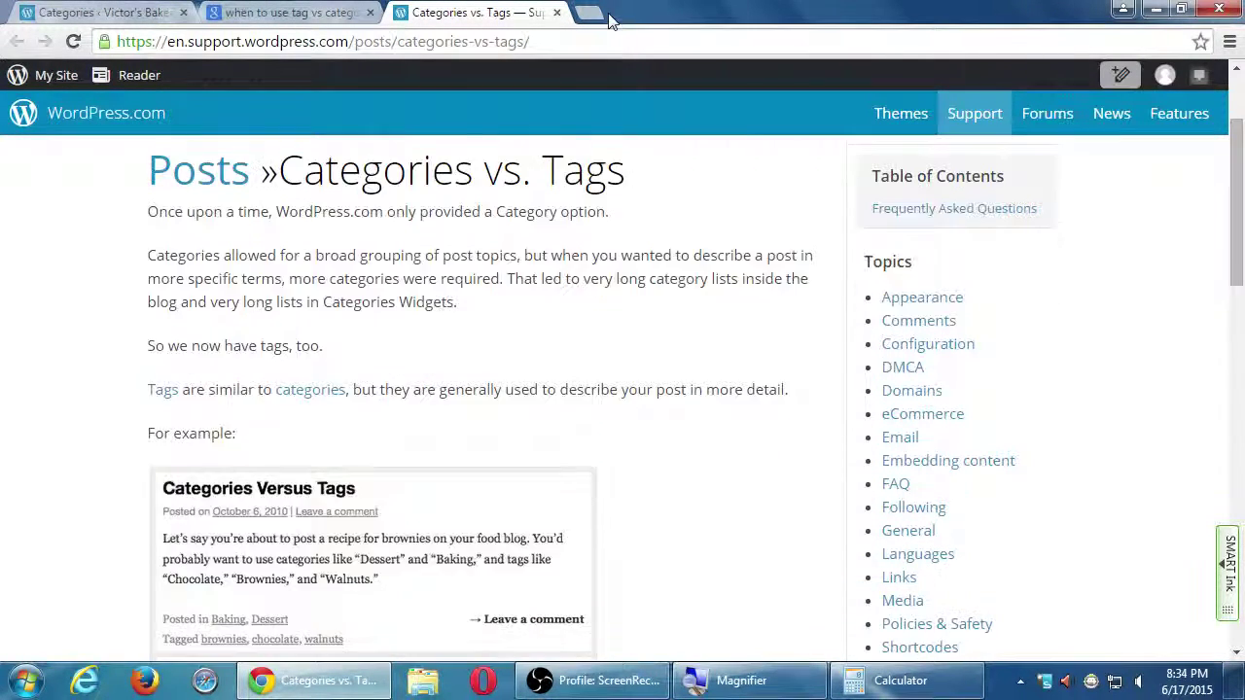
key(Down)
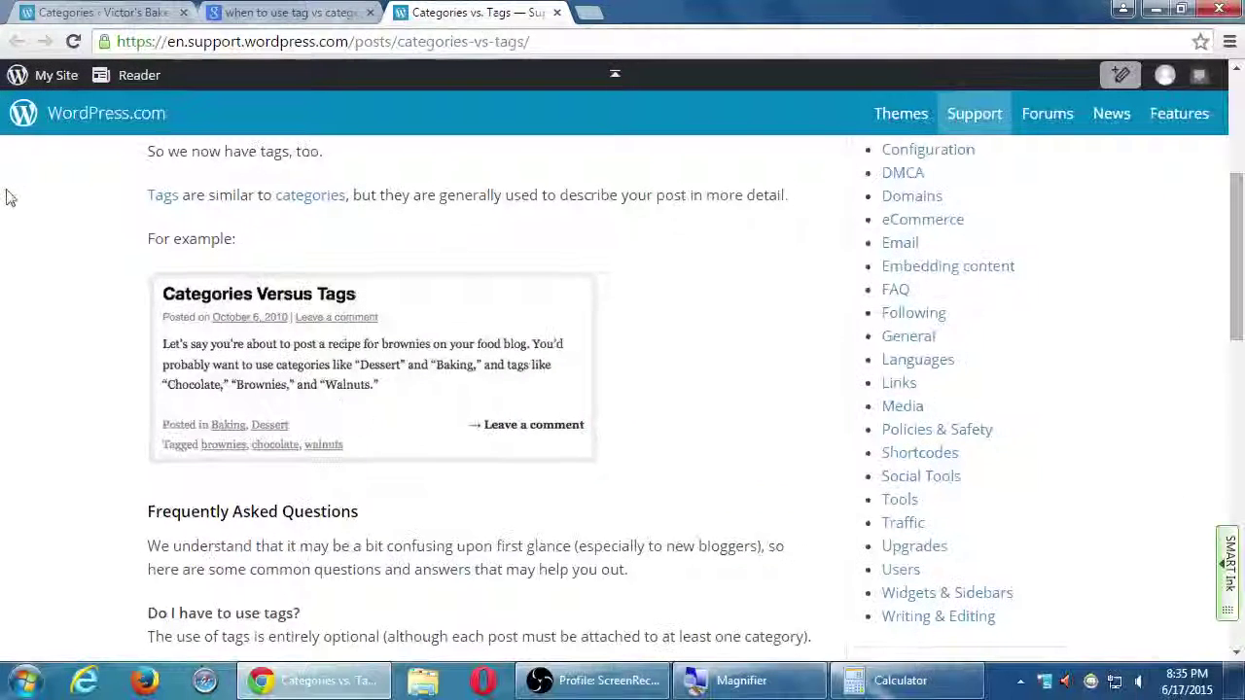
Return to the blog's Categories page and review how the cake categories are arranged.
click(177, 10)
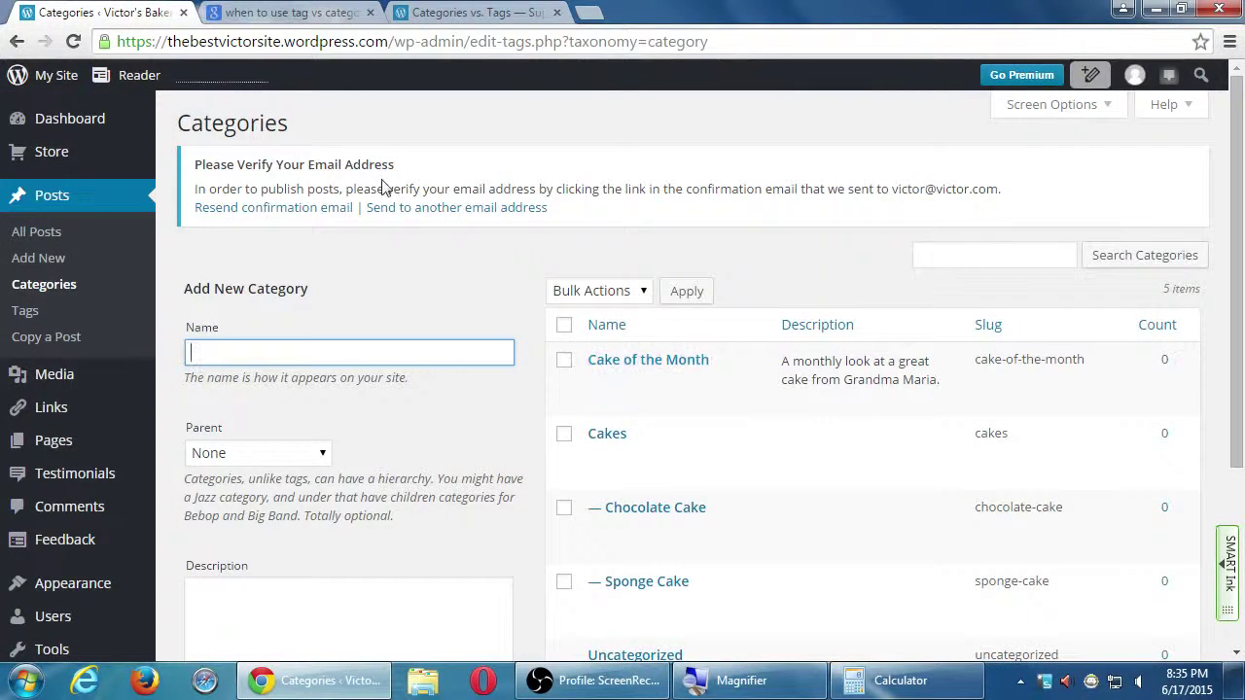
scroll(479, 287, down, 1)
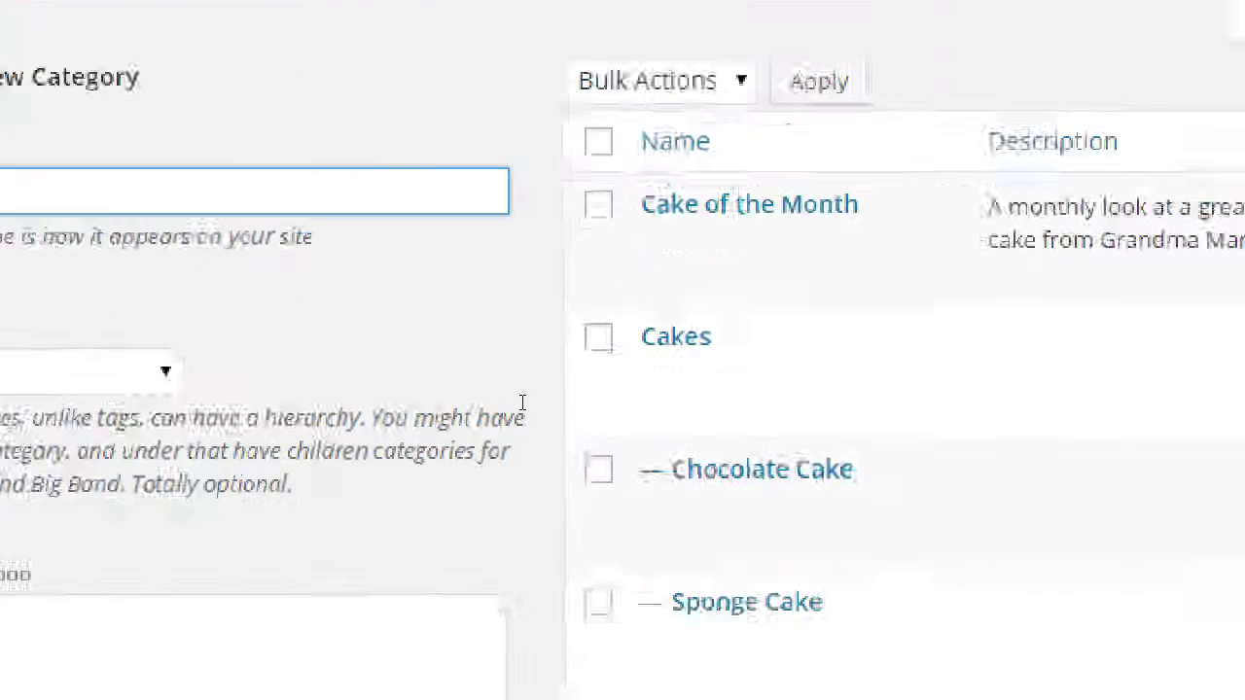
mouse_move(604, 381)
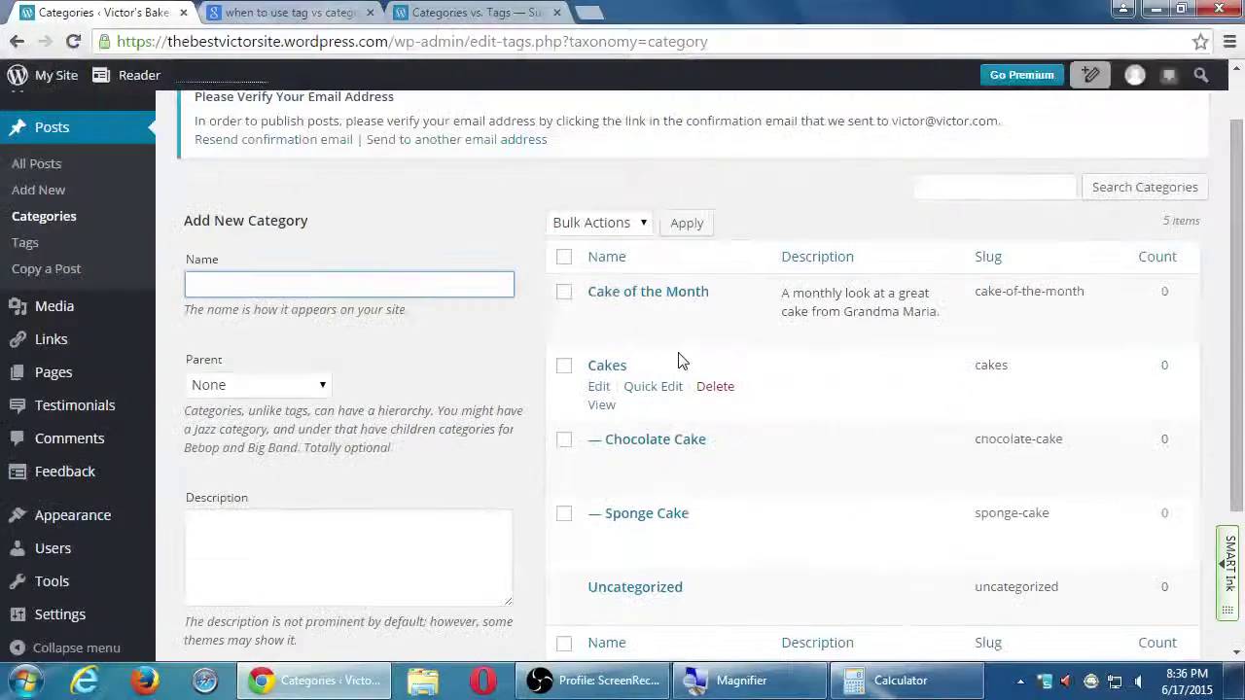
key(alt+Tab)
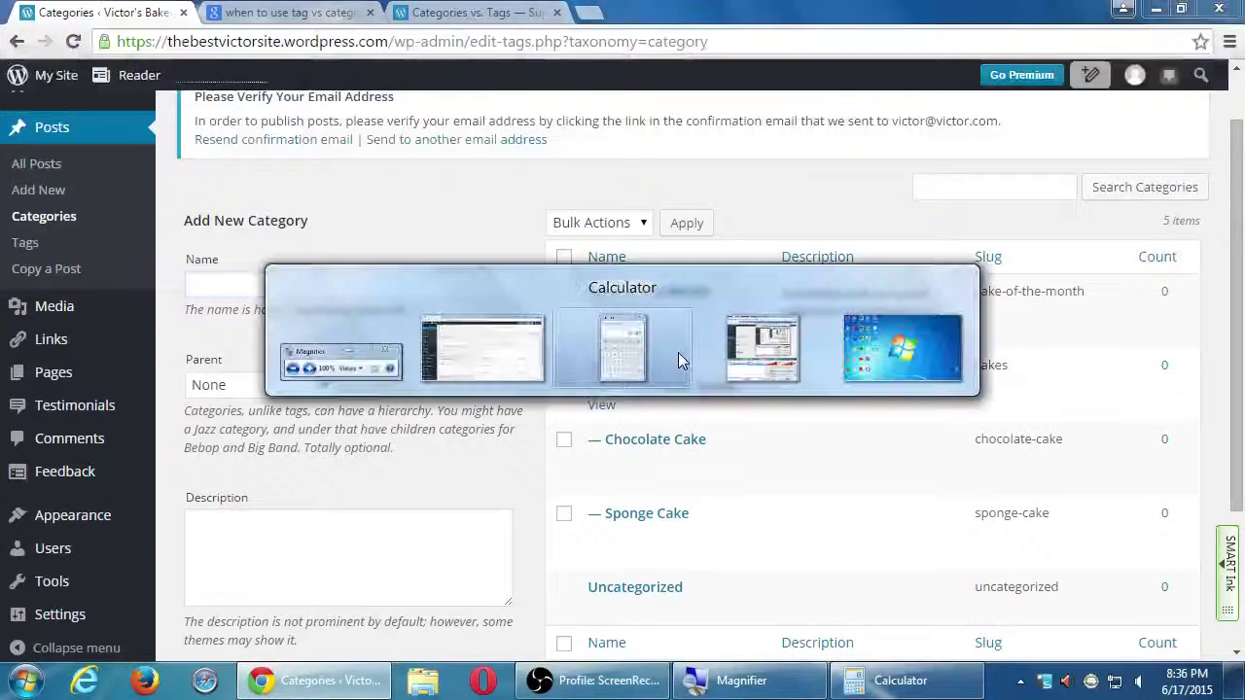
Go back to the "Categories vs. Tags" article and read the Frequently Asked Questions about tag use, hierarchy, limits and advantages.
click(572, 11)
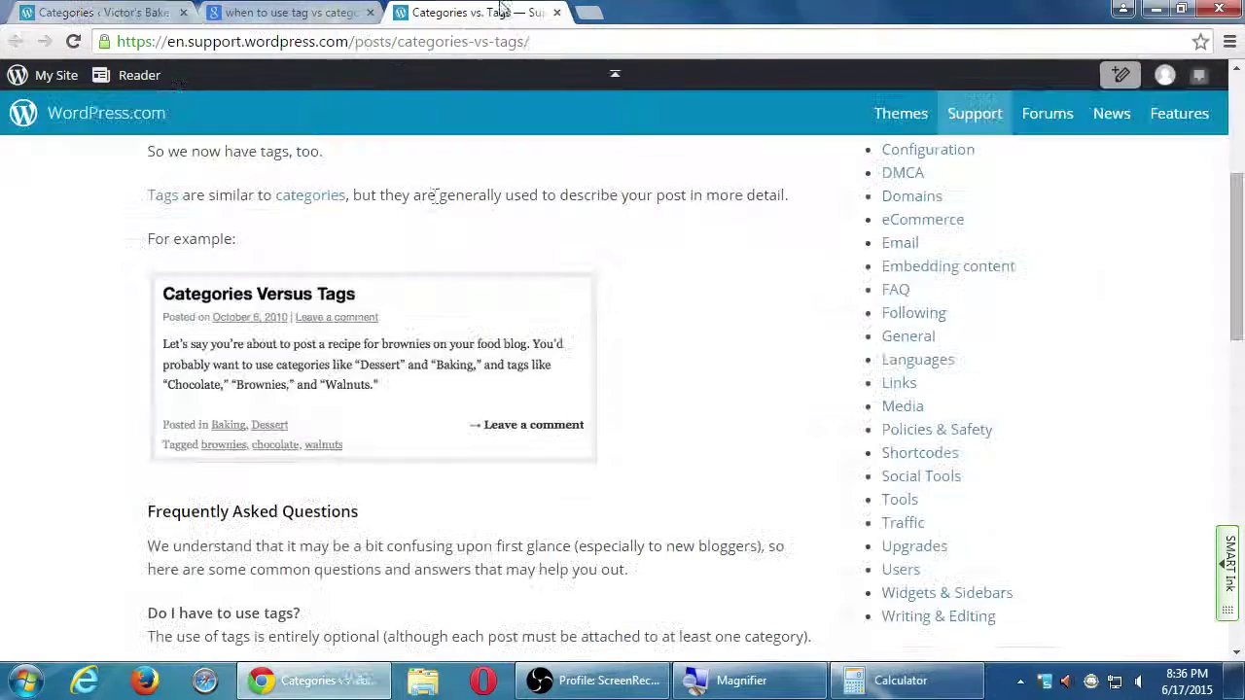
scroll(448, 275, down, 2)
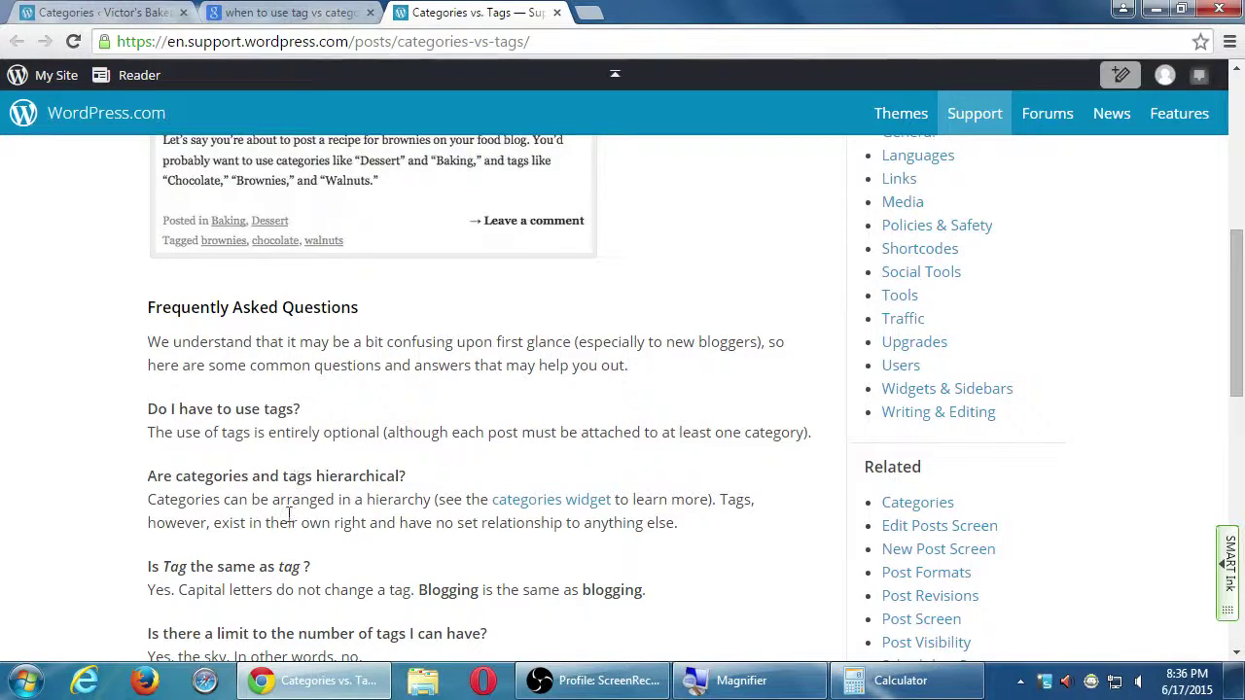
scroll(311, 522, down, 1)
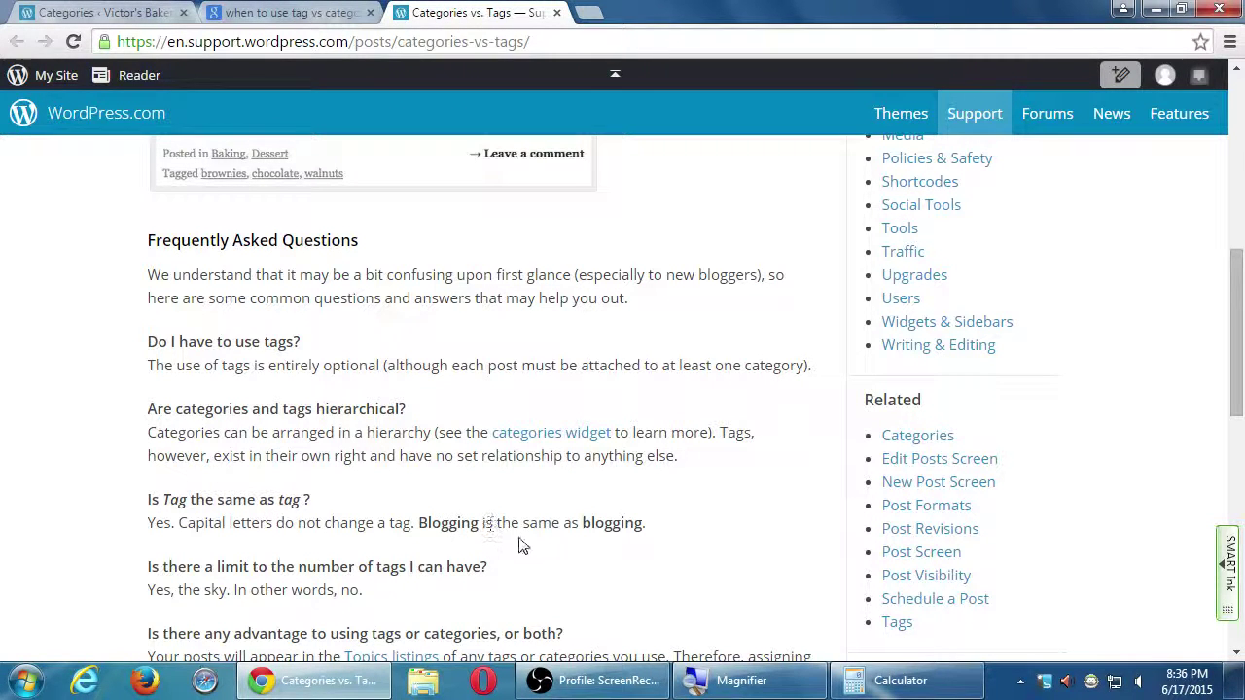
scroll(108, 470, down, 1)
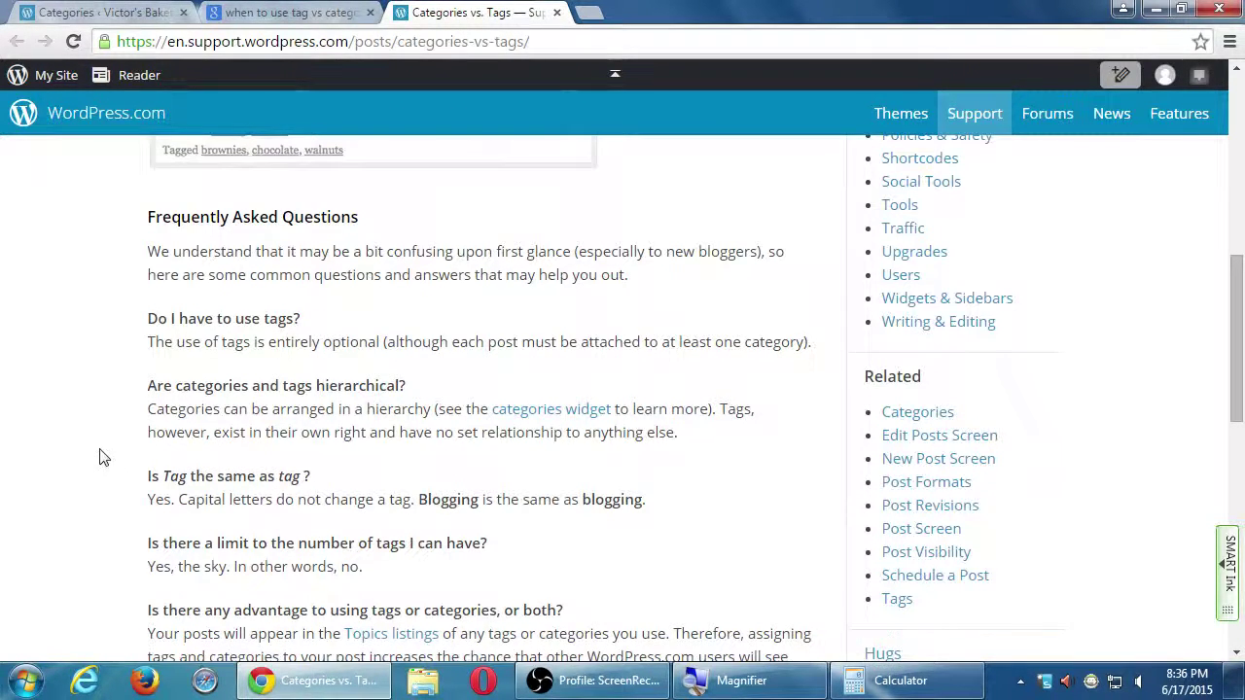
scroll(98, 453, up, 1)
key(super+plus)
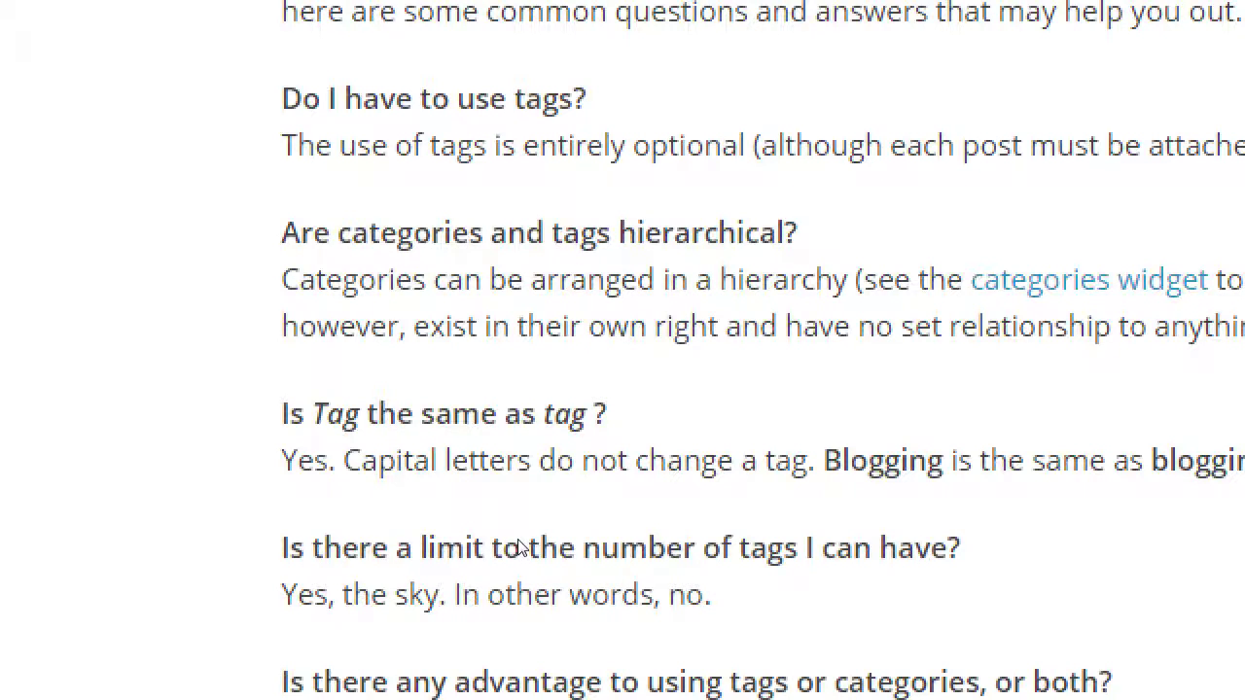
scroll(522, 522, down, 1)
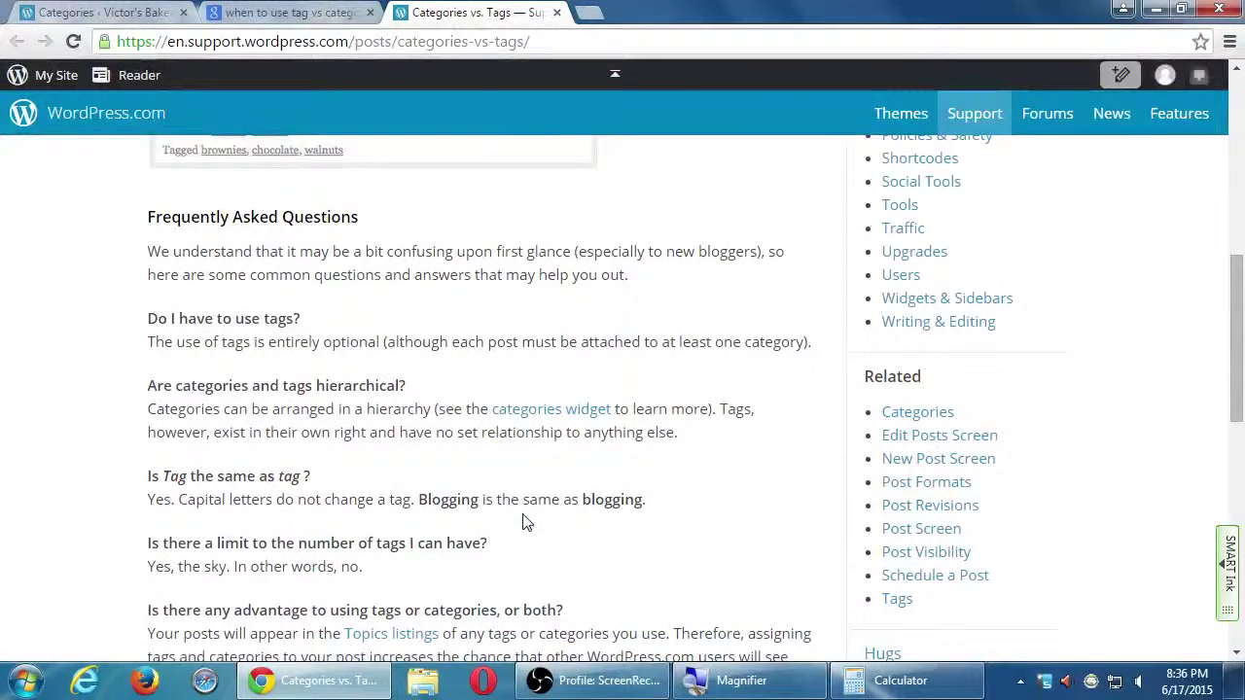
scroll(548, 545, up, 1)
scroll(546, 540, down, 2)
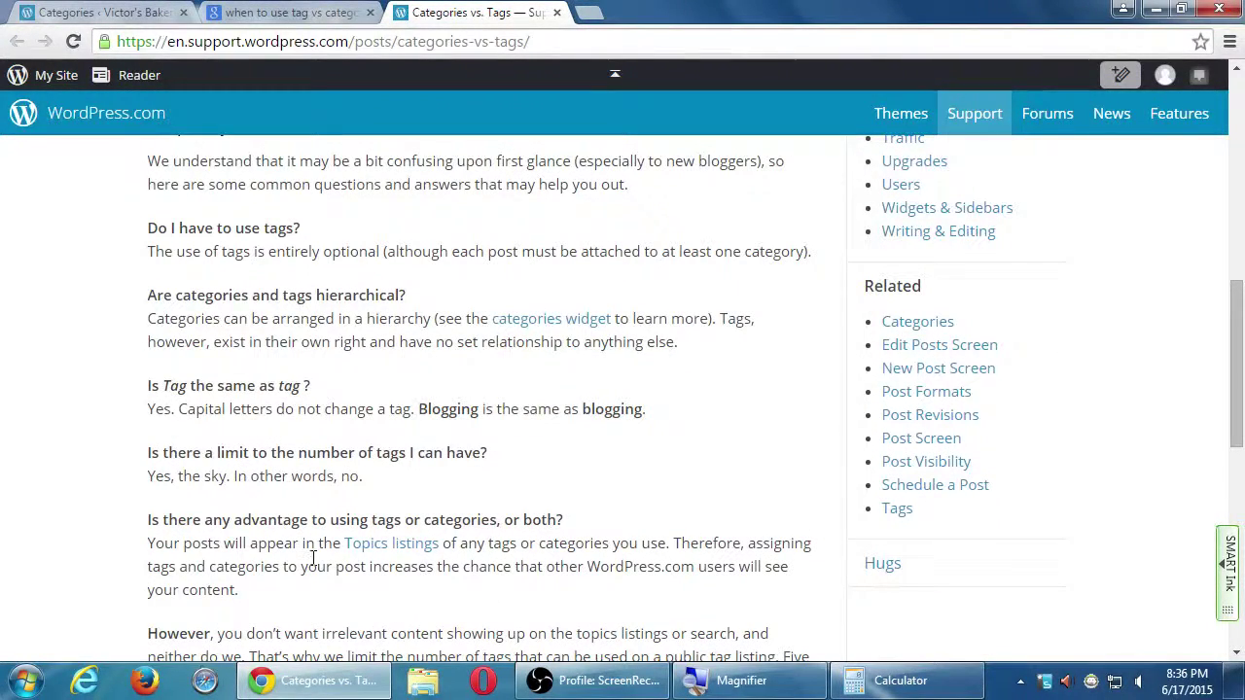
scroll(122, 535, down, 1)
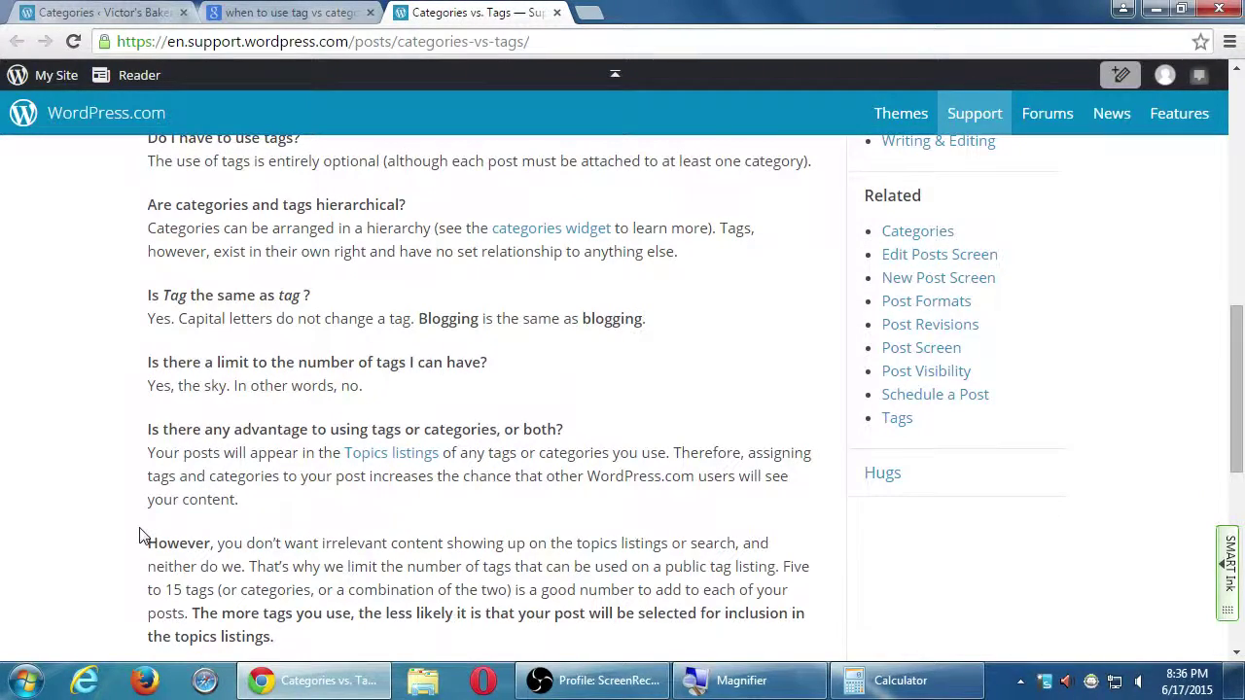
Read the rest of the "Categories vs. Tags" FAQ, covering tag limits, Topics pages and archive URLs for tags and categories.
key(super+plus)
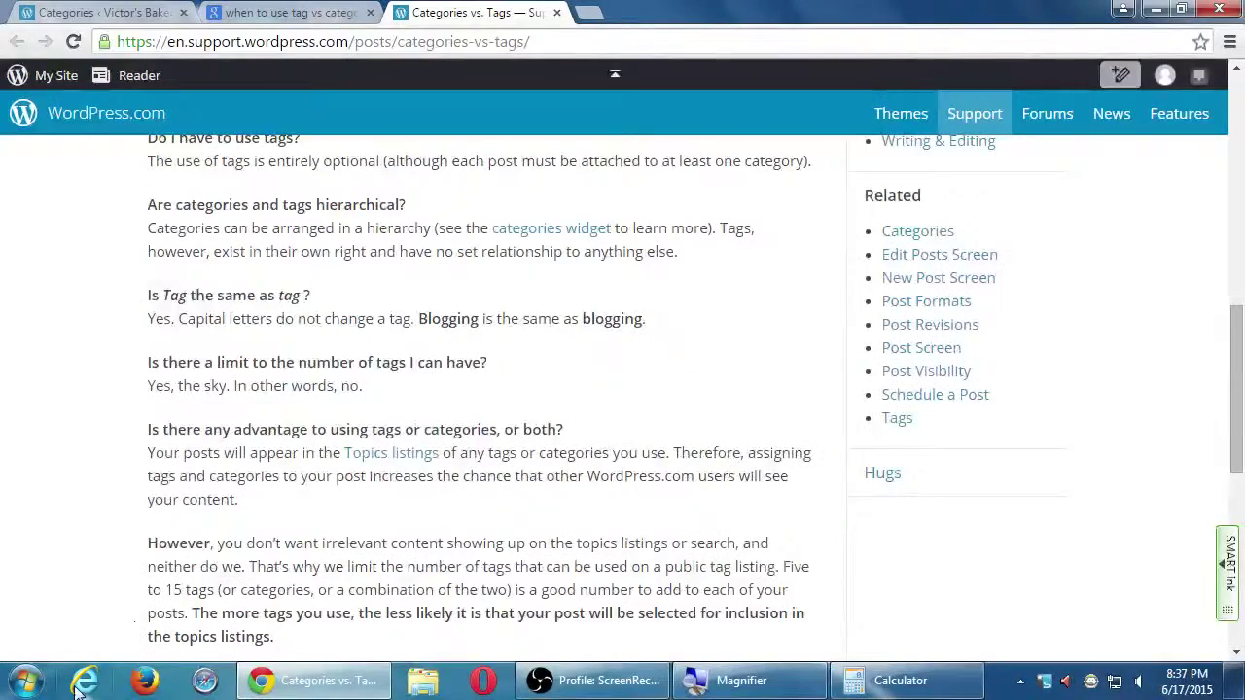
scroll(443, 520, down, 1)
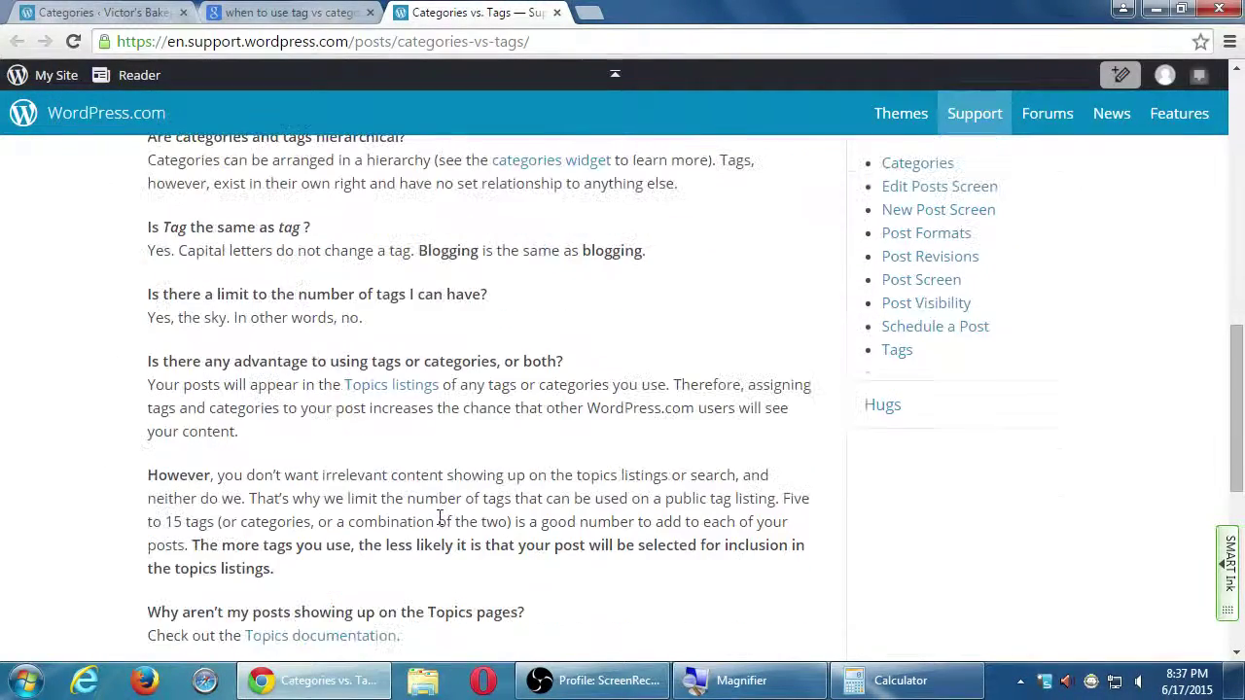
scroll(97, 554, down, 1)
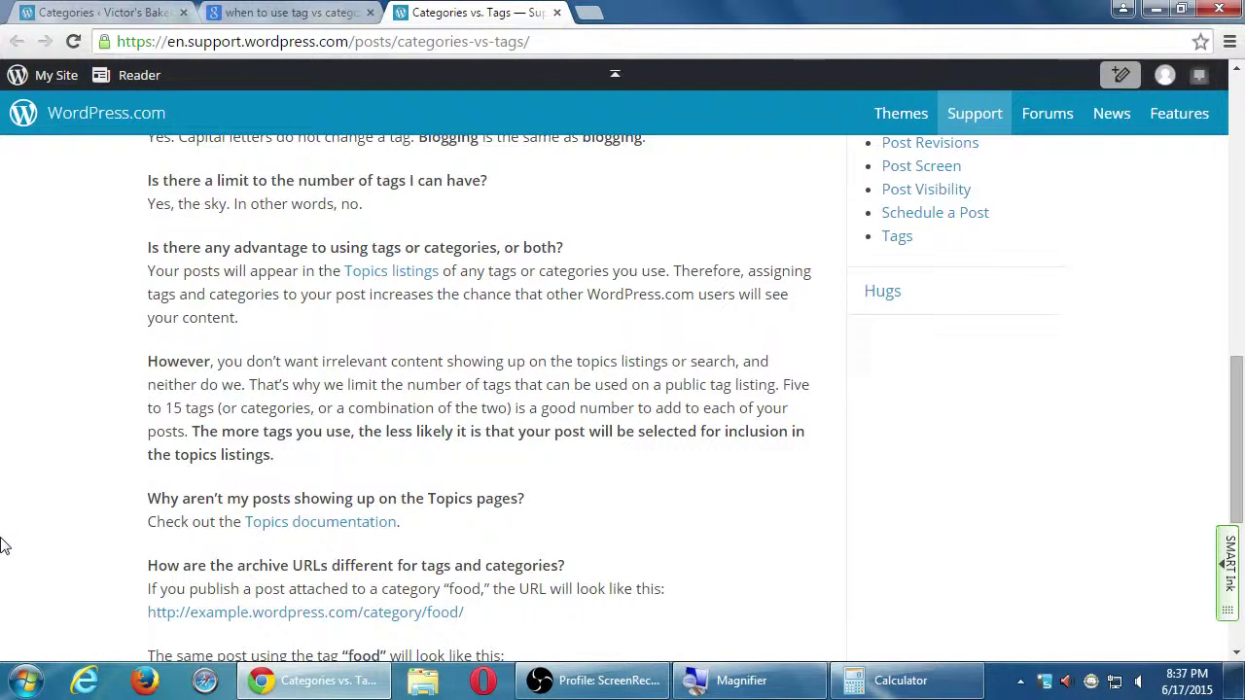
scroll(8, 549, down, 2)
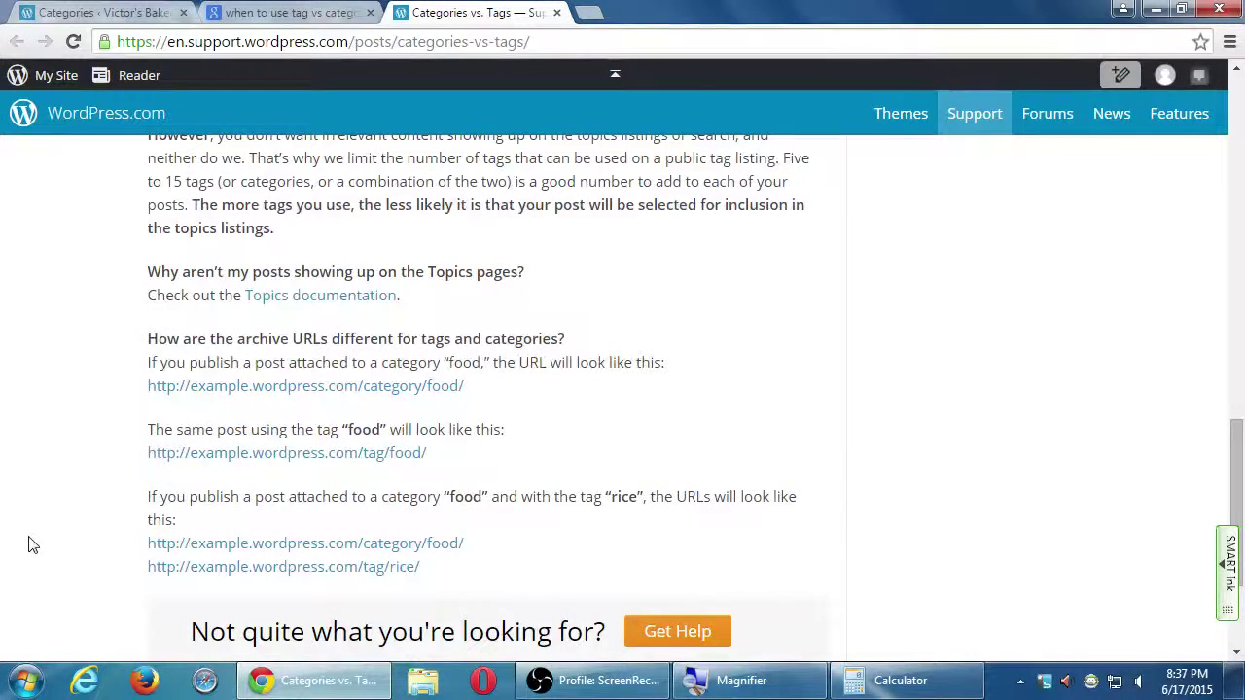
Return to the blog's Categories page and review the Add New Category form and the list of cake categories.
click(94, 12)
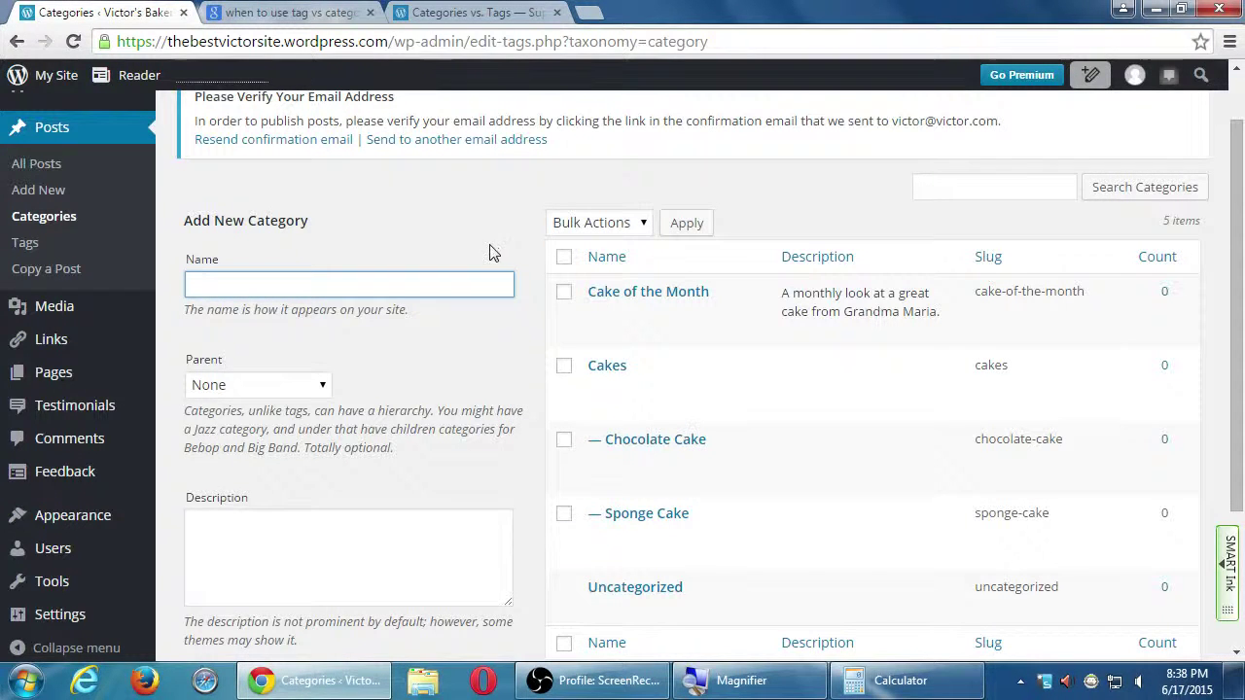
scroll(486, 256, up, 1)
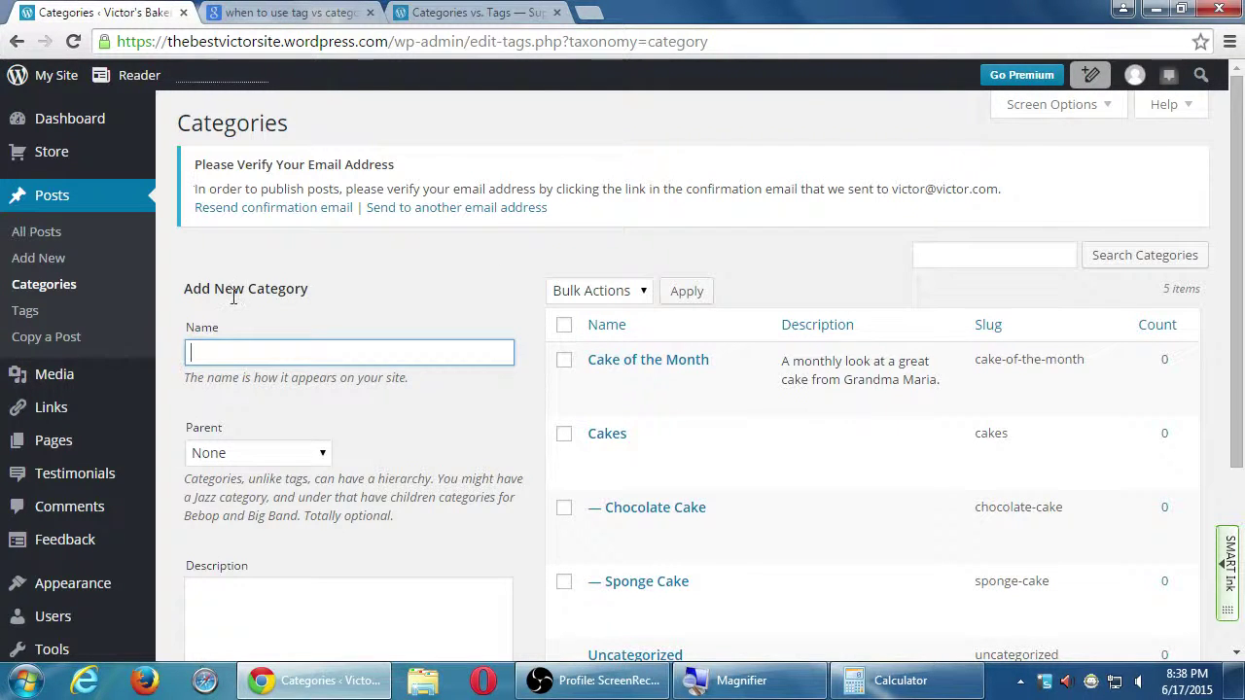
scroll(234, 299, down, 2)
scroll(236, 308, down, 1)
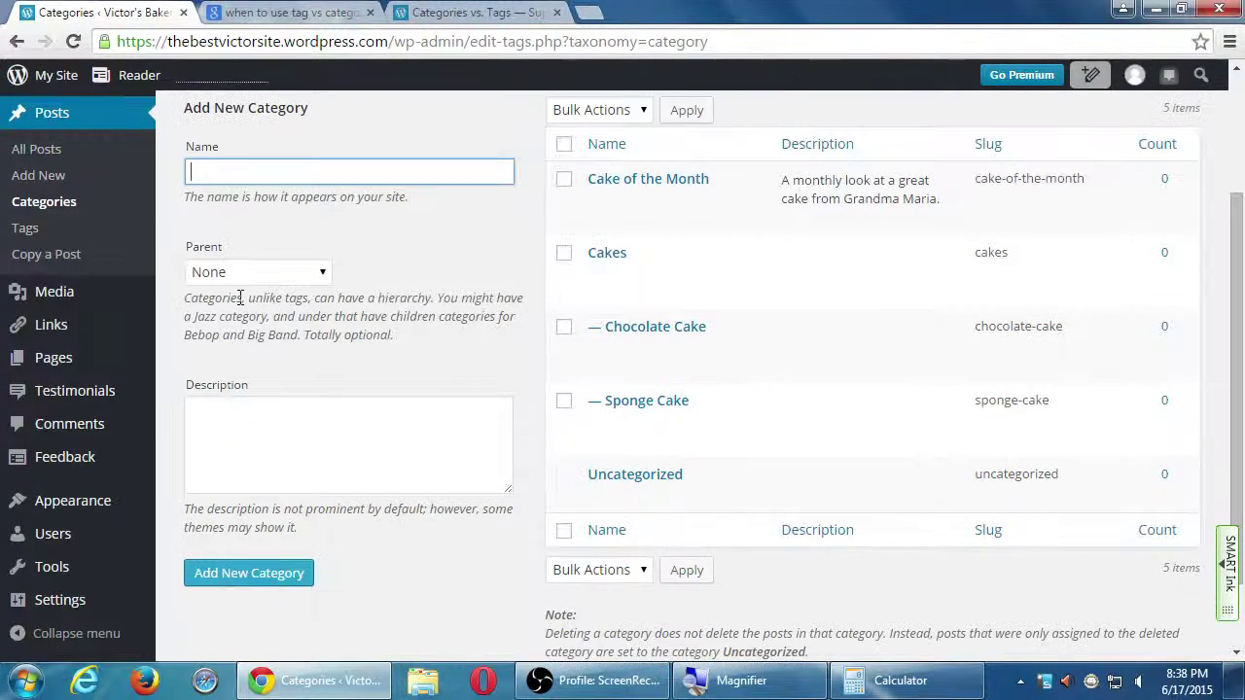
scroll(228, 299, up, 3)
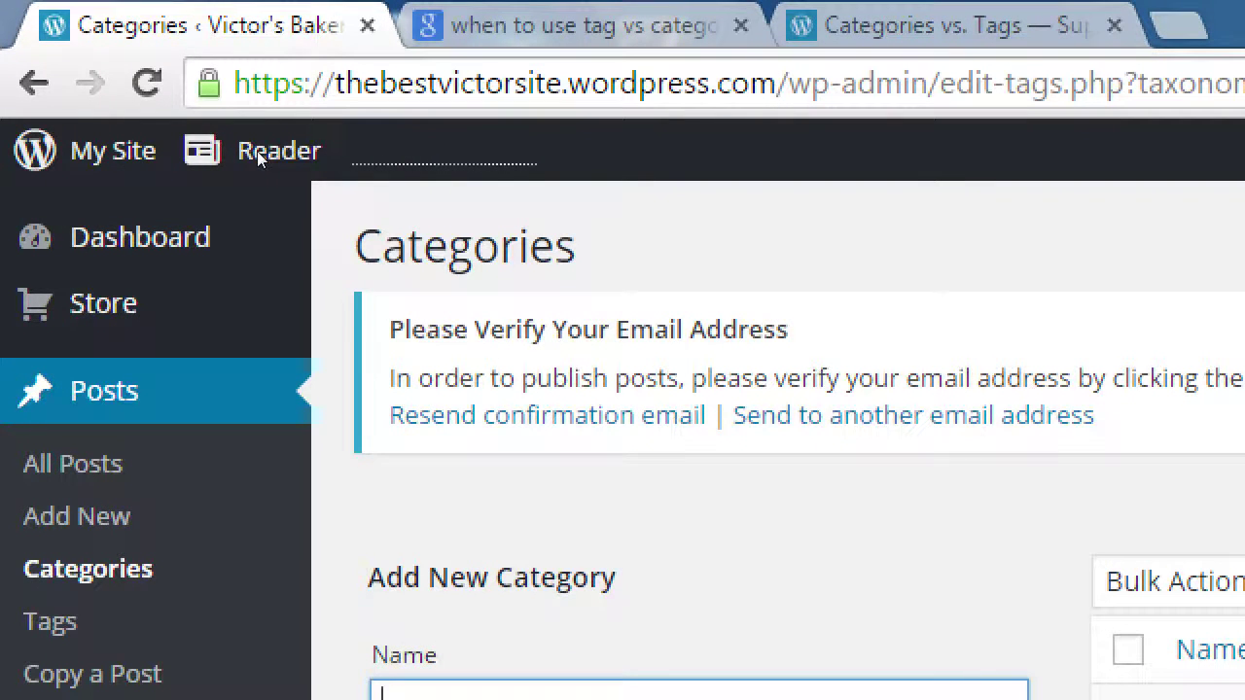
View the bakery blog's public front page and examine its site title and "Hello world!" post.
click(113, 148)
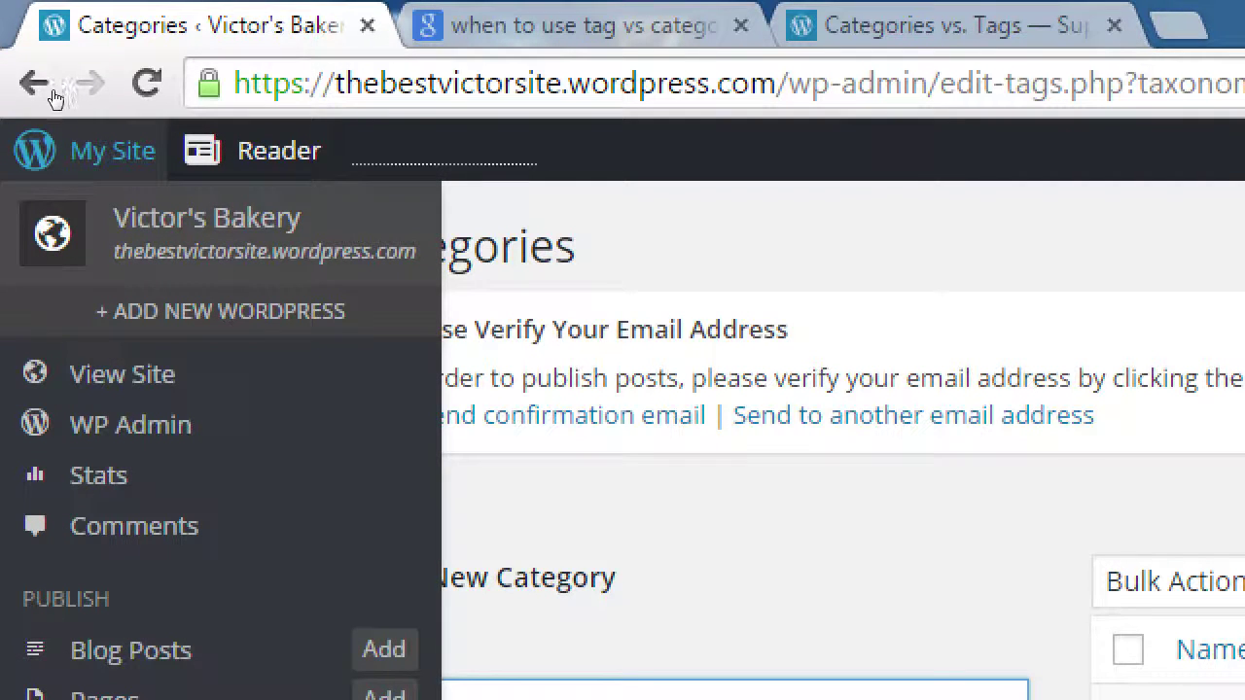
click(82, 197)
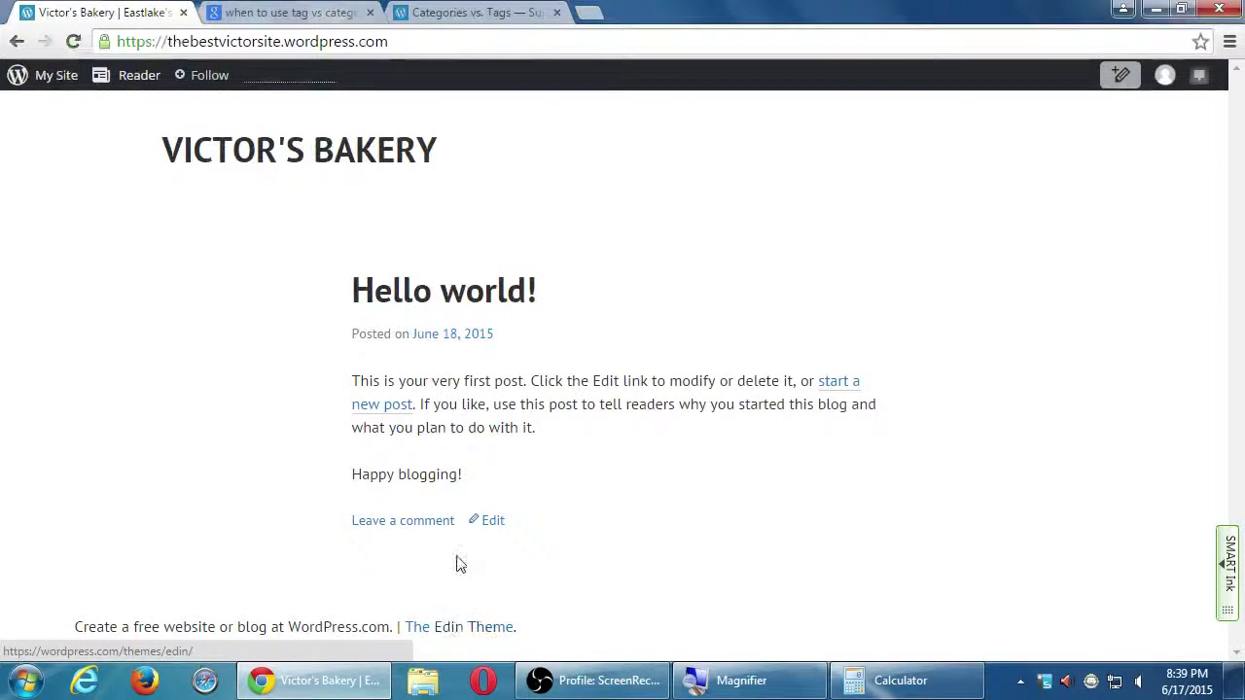
click(291, 154)
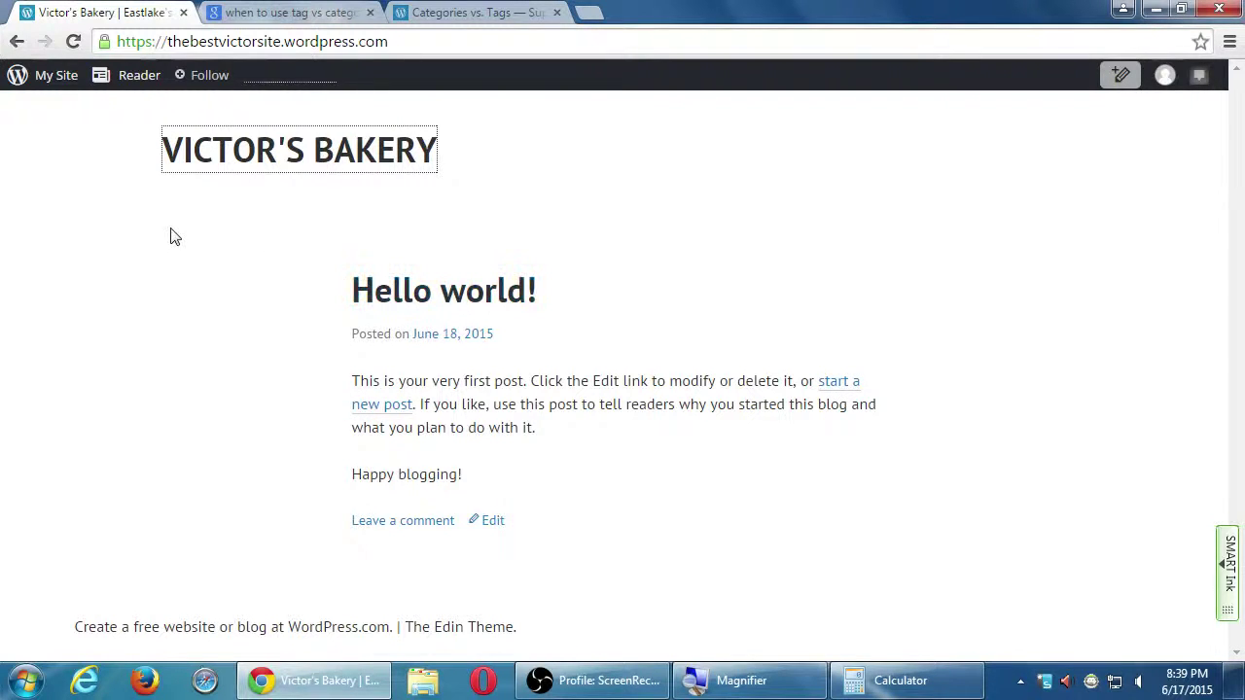
click(151, 207)
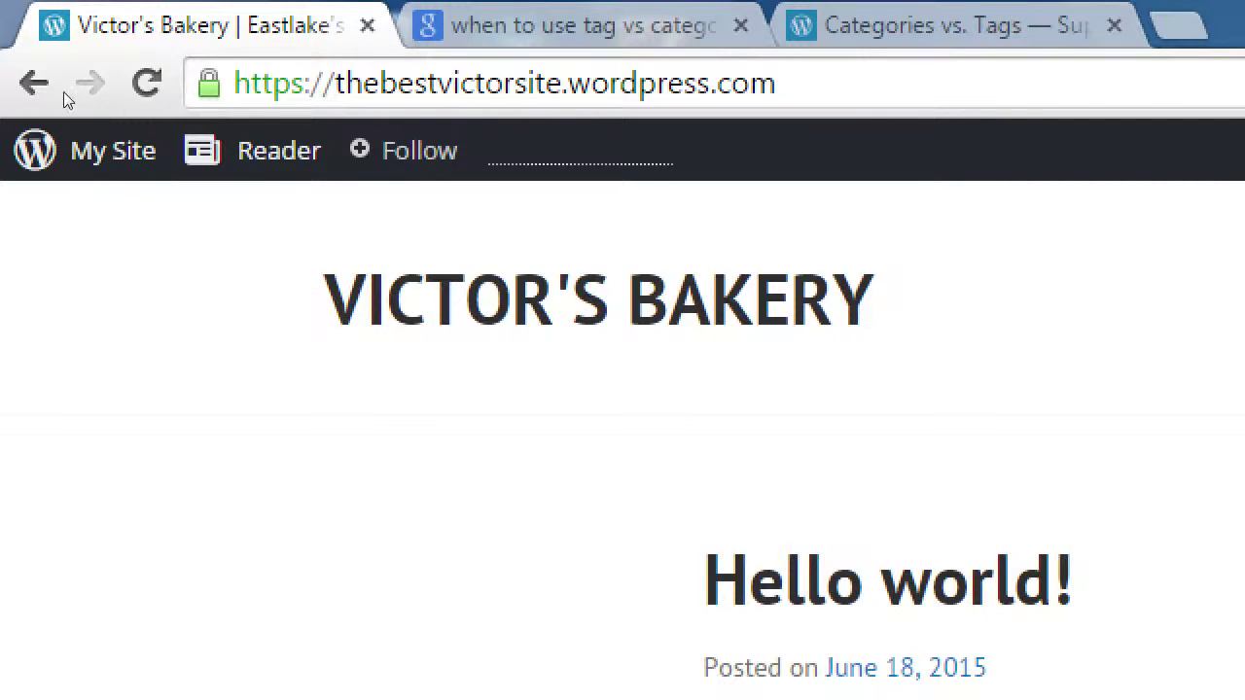
Go to the blog's WP Admin dashboard and open the Themes page.
click(68, 151)
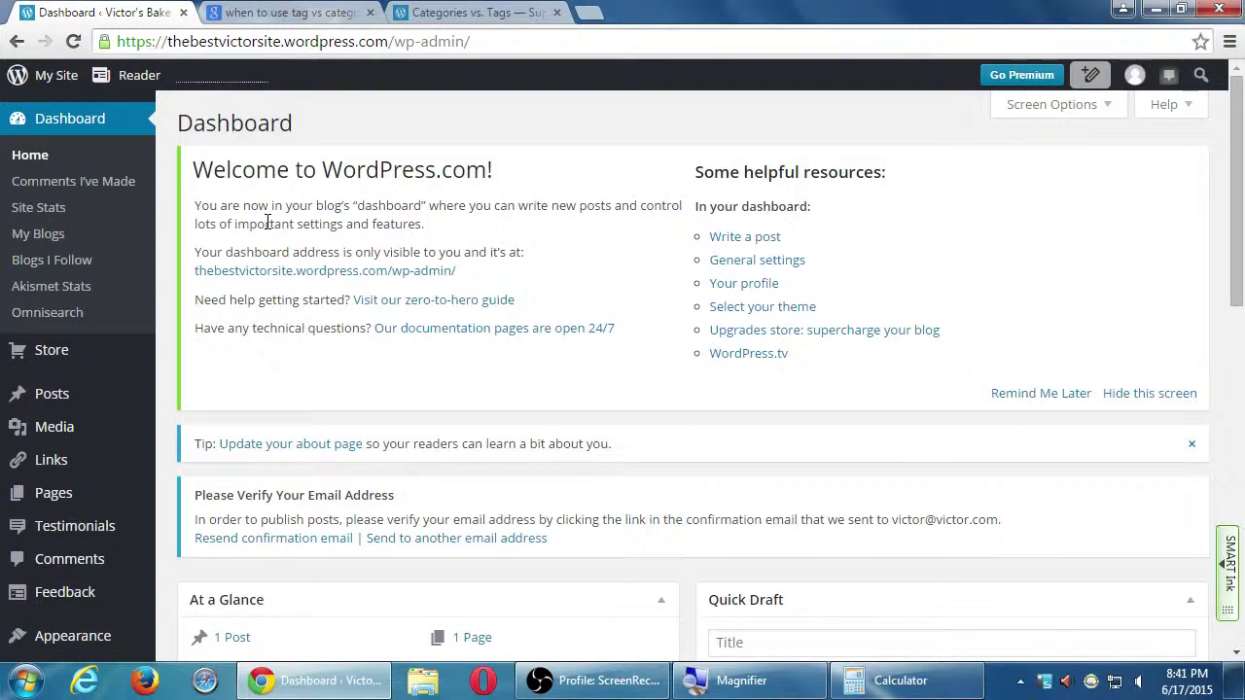
scroll(260, 253, down, 1)
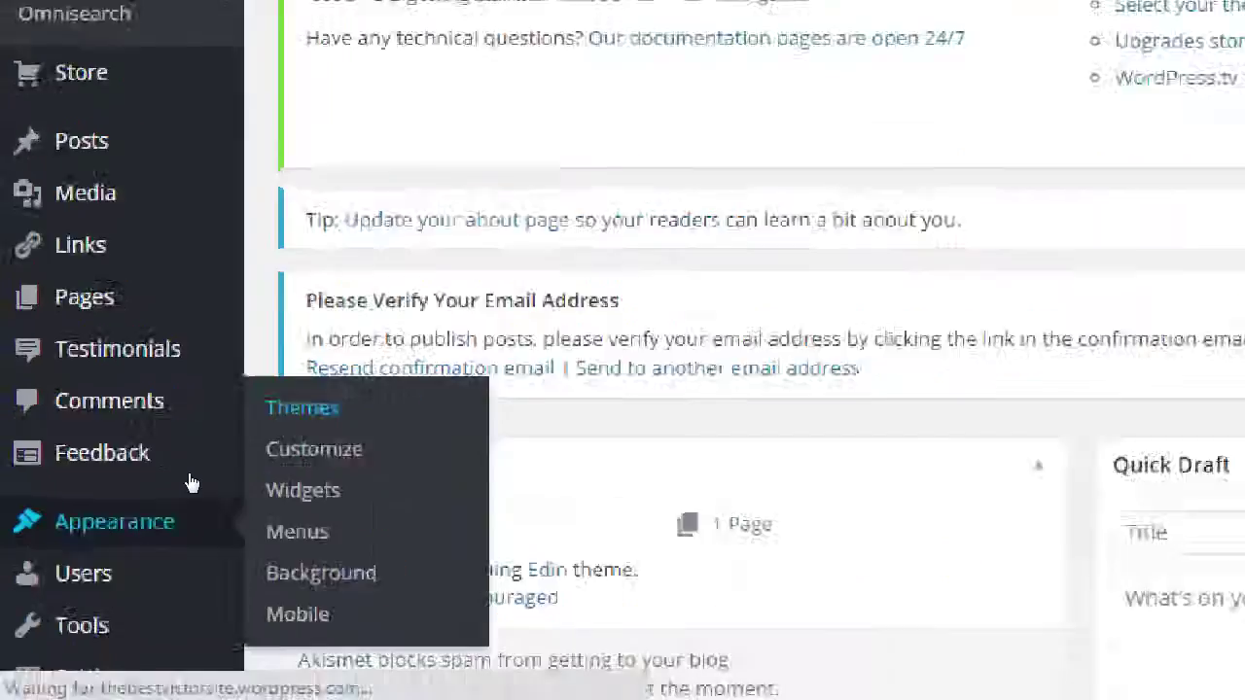
click(370, 406)
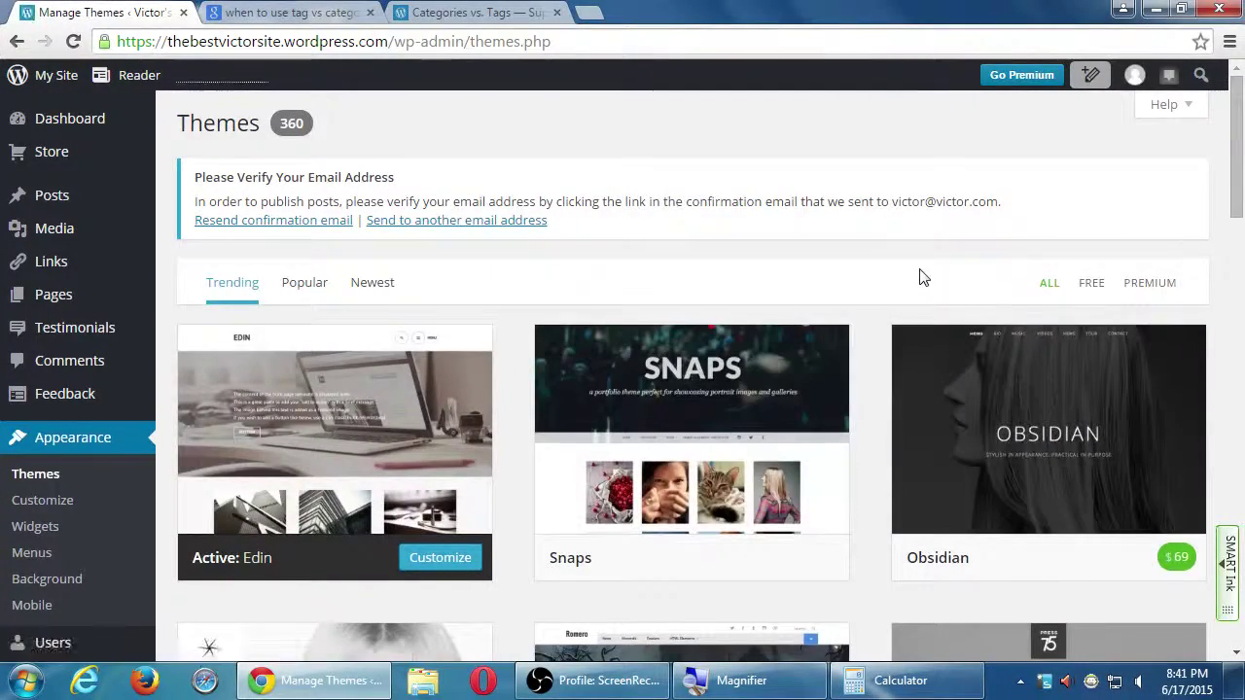
Browse the Trending themes and compare the active Edin theme with the other free and paid designs.
scroll(919, 282, down, 2)
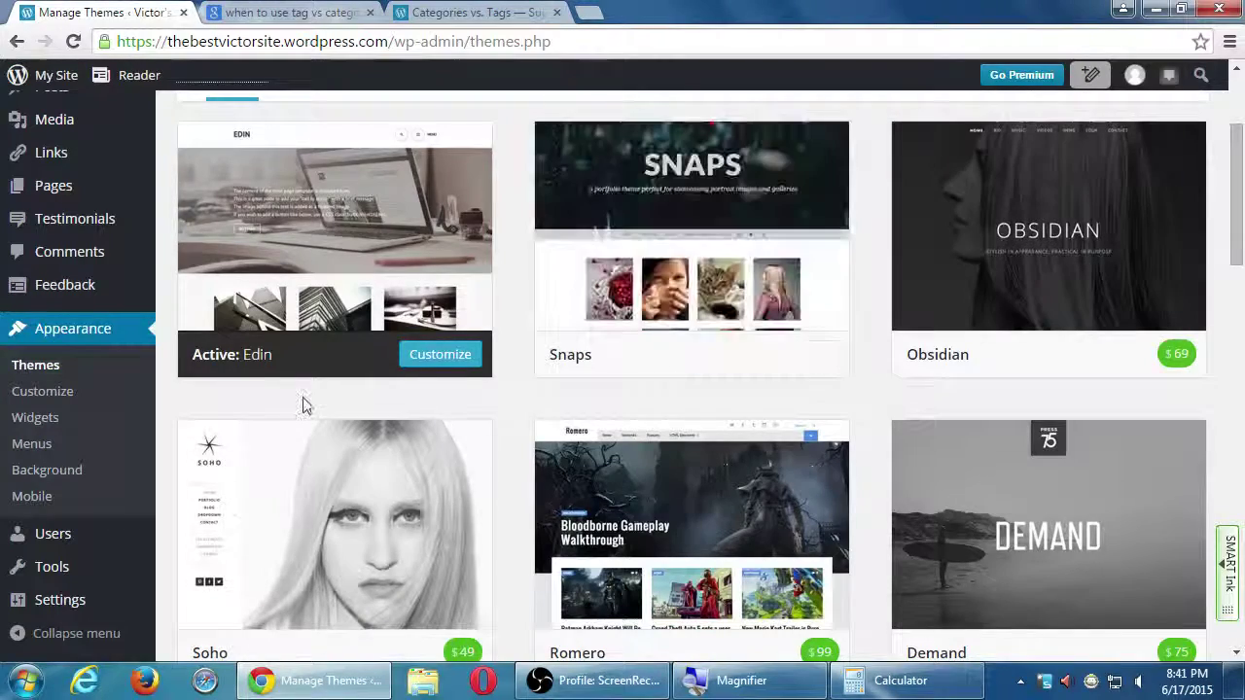
scroll(933, 408, down, 3)
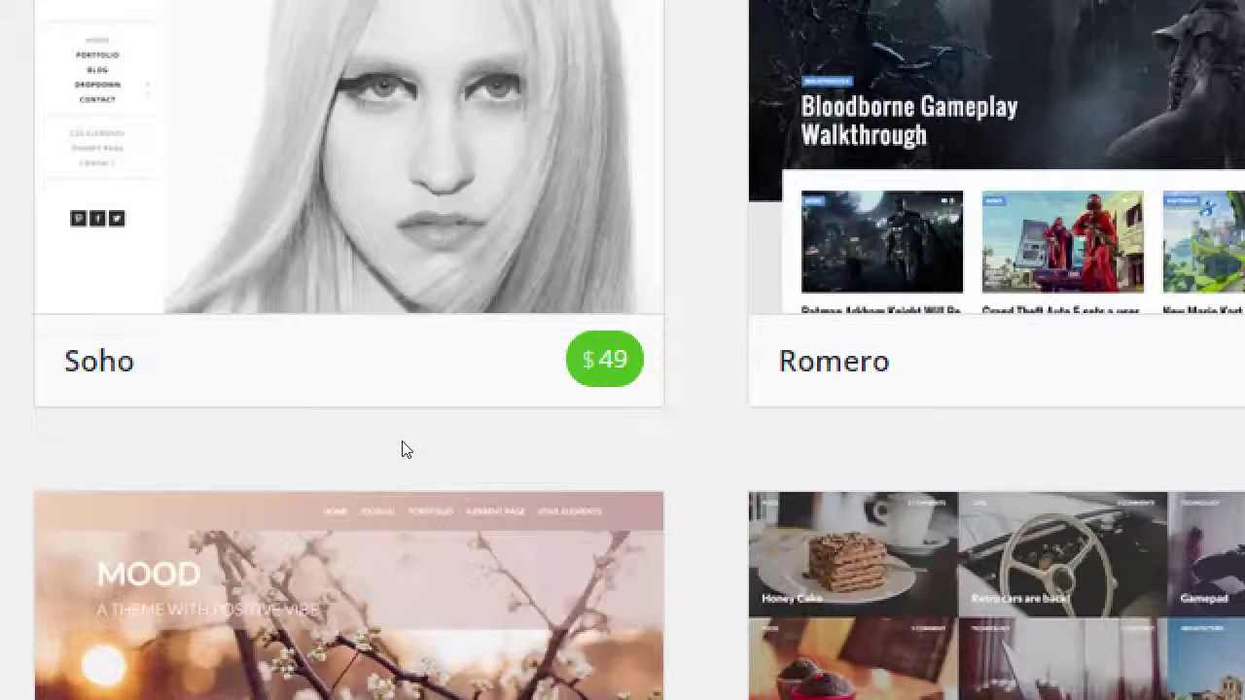
mouse_move(380, 424)
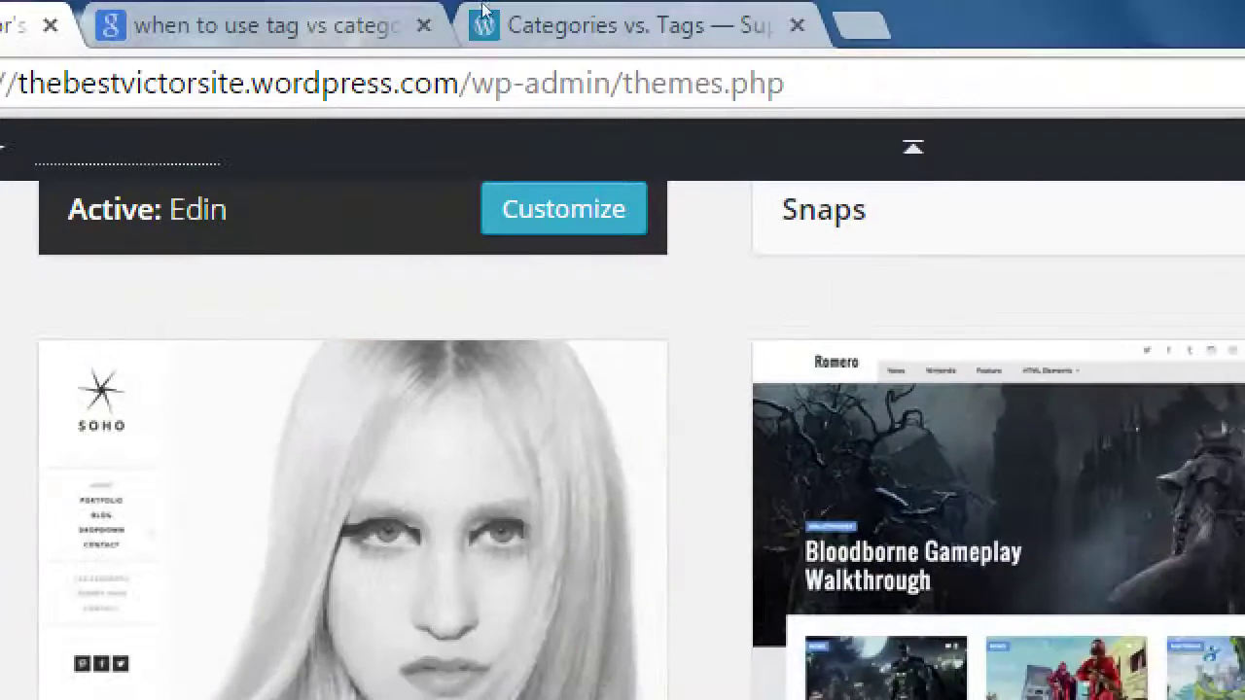
scroll(670, 328, up, 4)
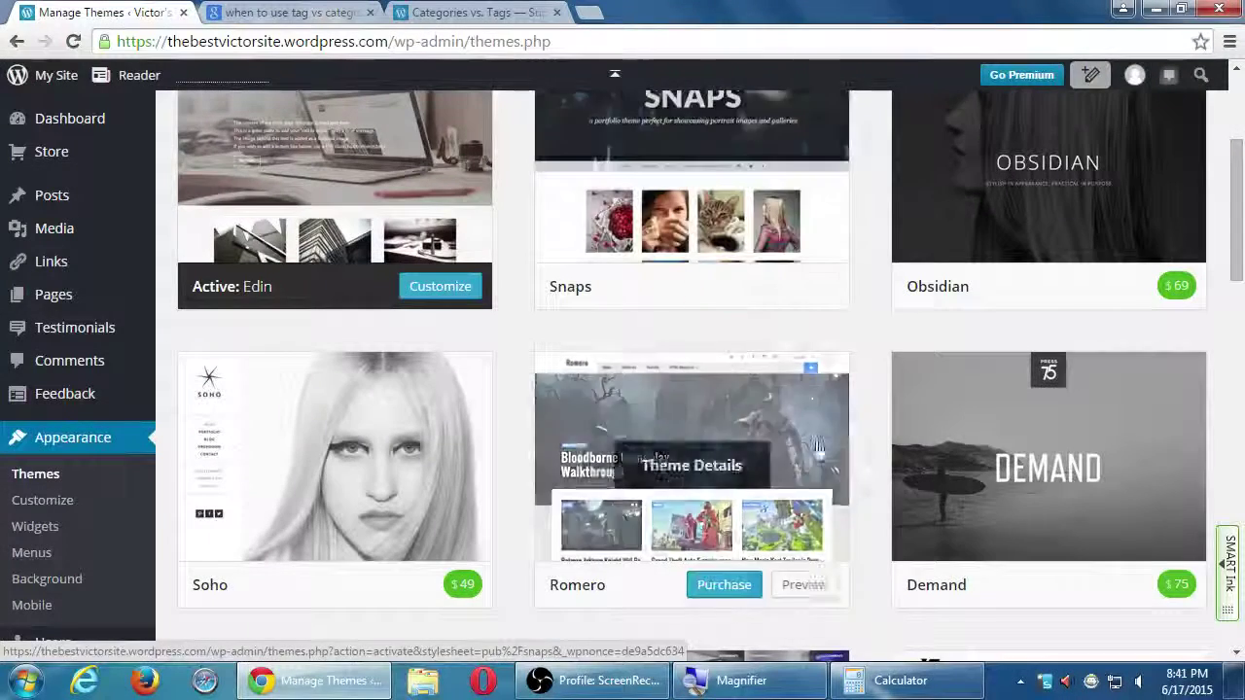
scroll(973, 447, down, 3)
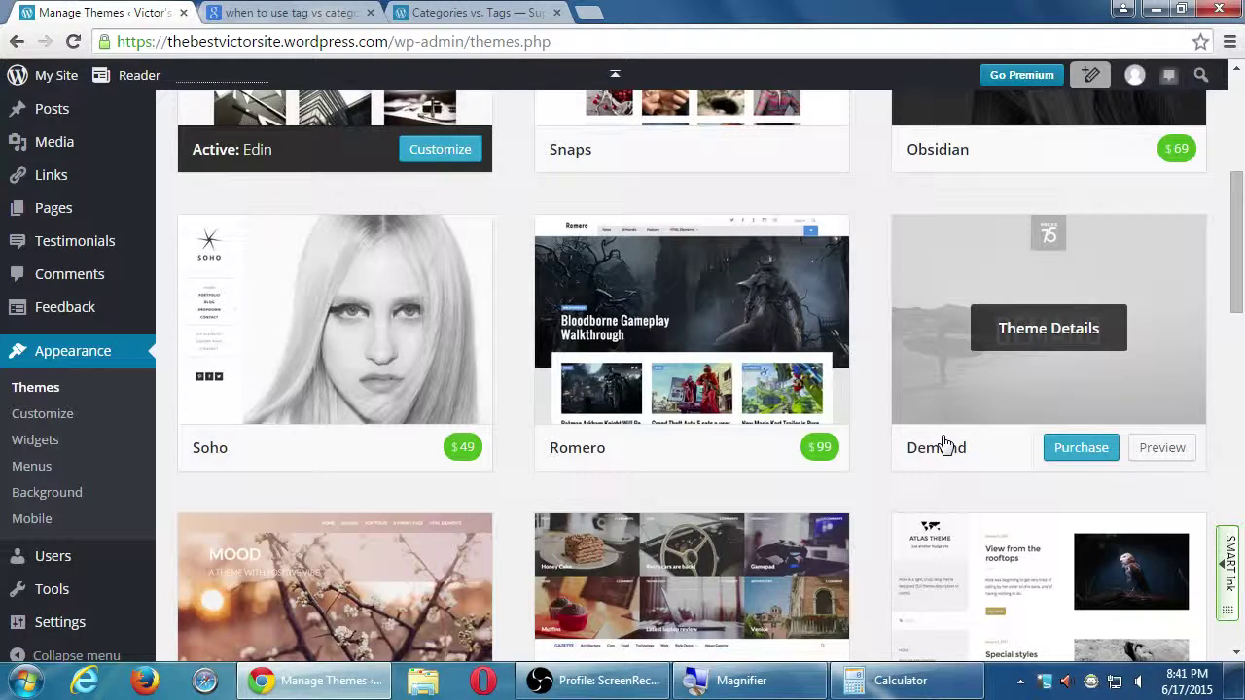
scroll(943, 444, up, 4)
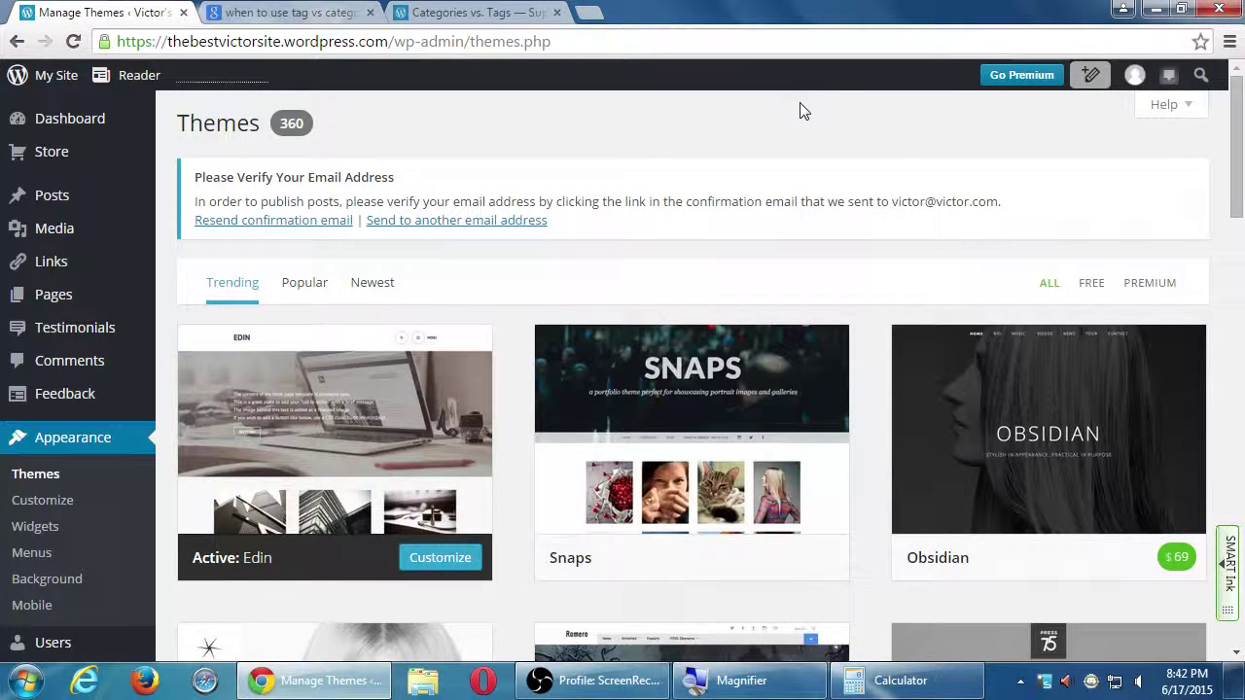
scroll(895, 214, down, 7)
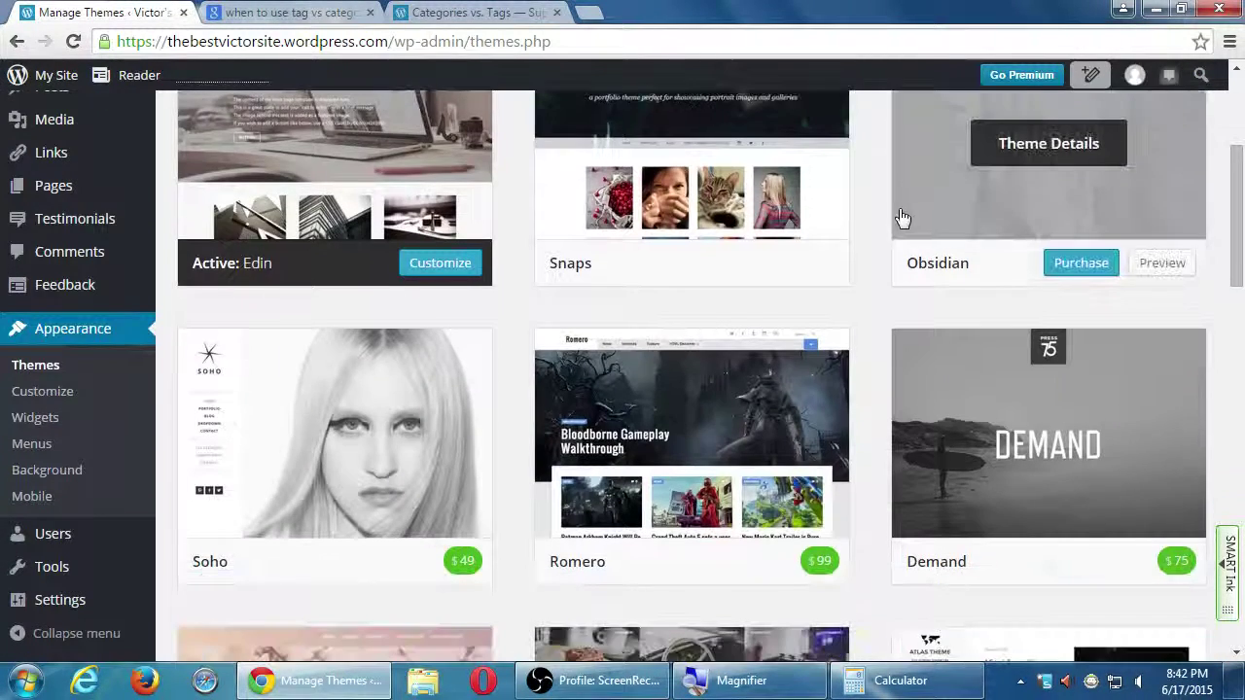
scroll(852, 286, up, 1)
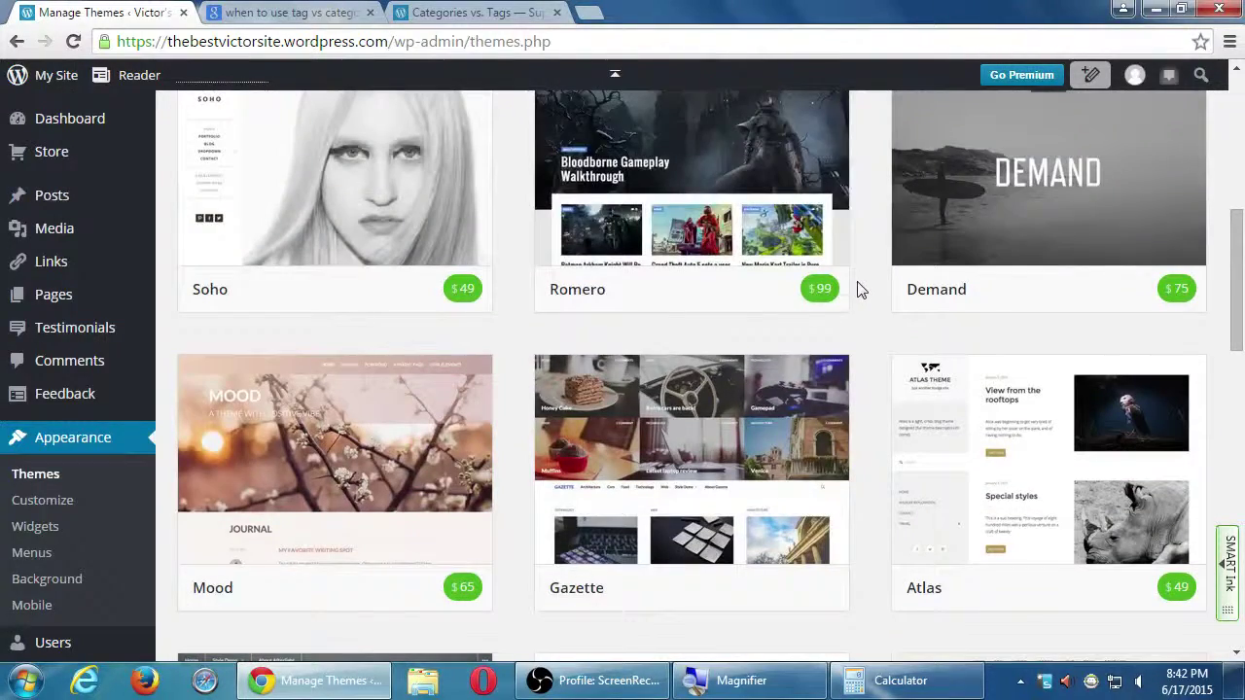
scroll(832, 267, down, 1)
scroll(835, 260, up, 2)
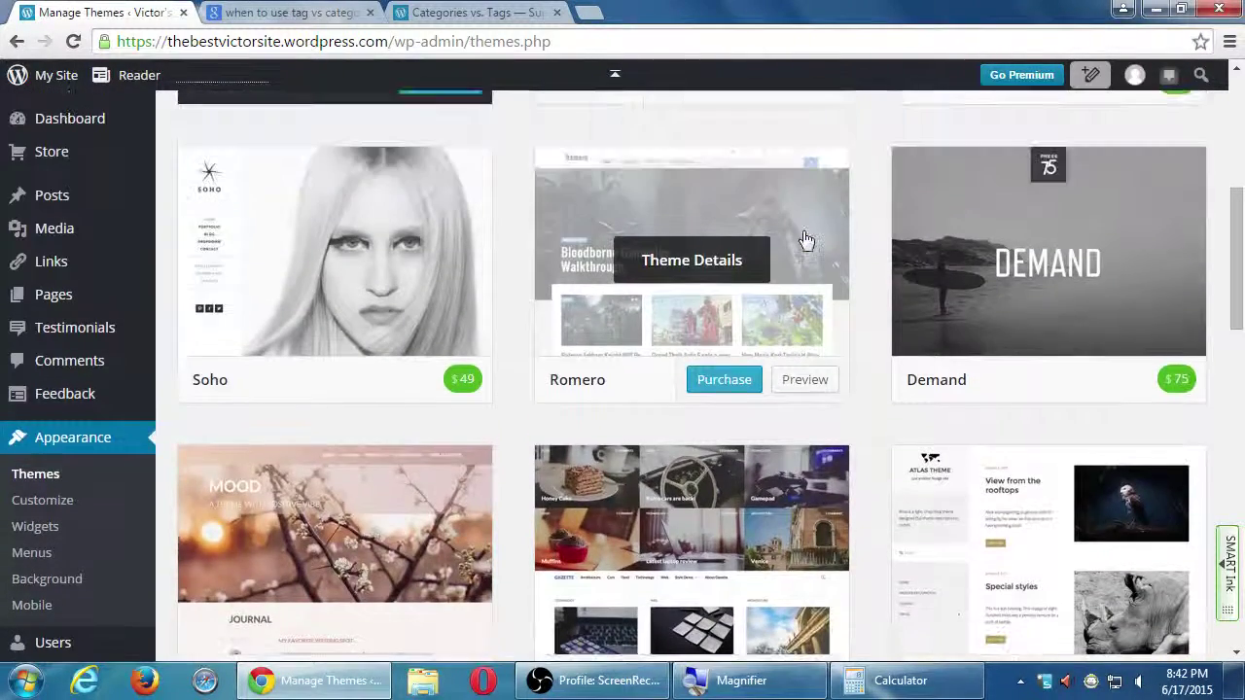
scroll(835, 254, down, 5)
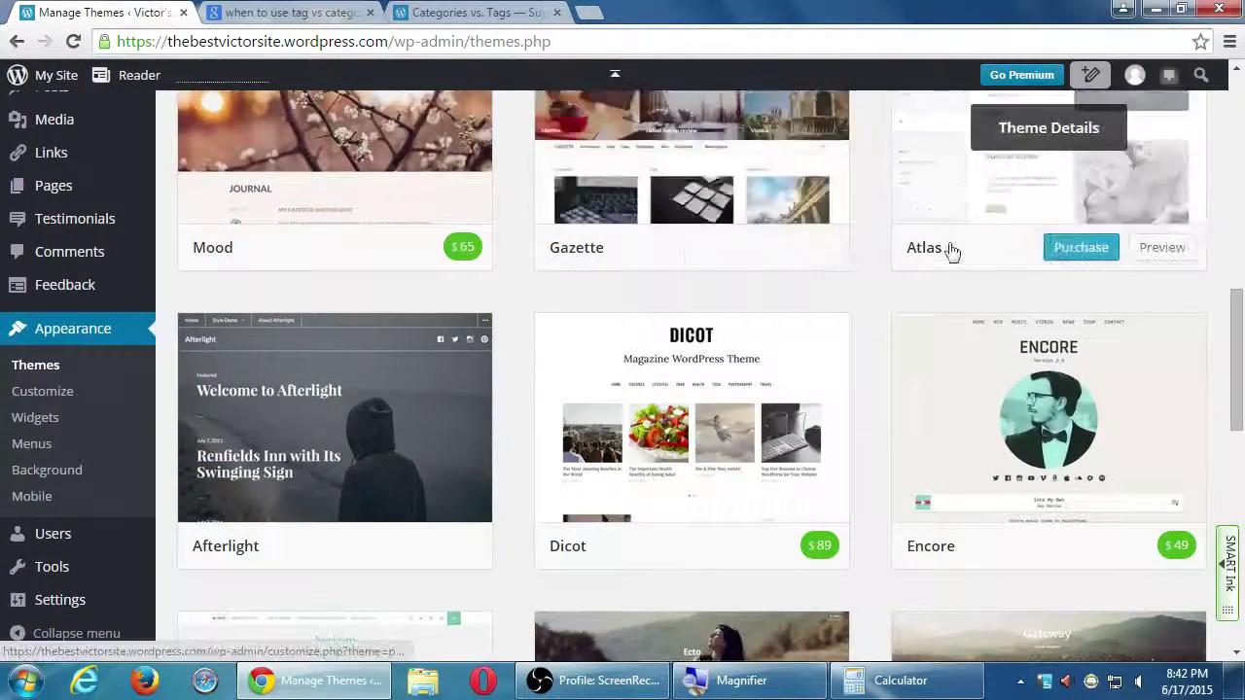
scroll(942, 260, up, 1)
scroll(934, 259, up, 1)
scroll(866, 327, down, 6)
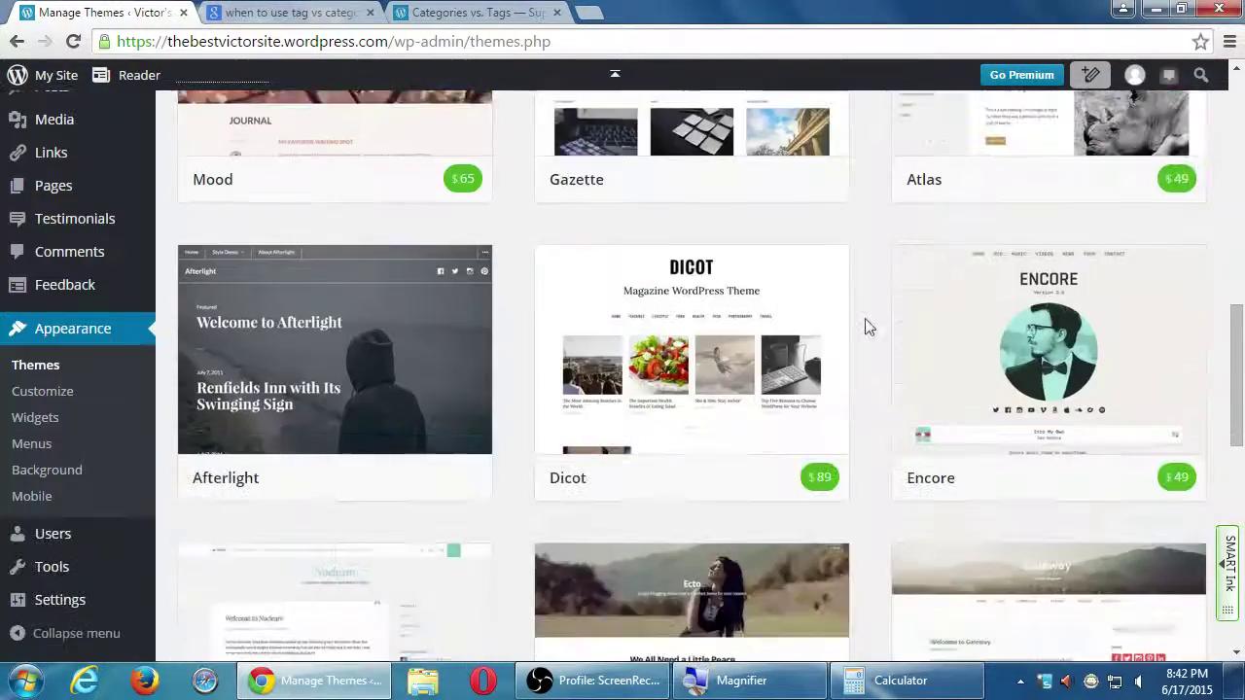
scroll(858, 325, down, 10)
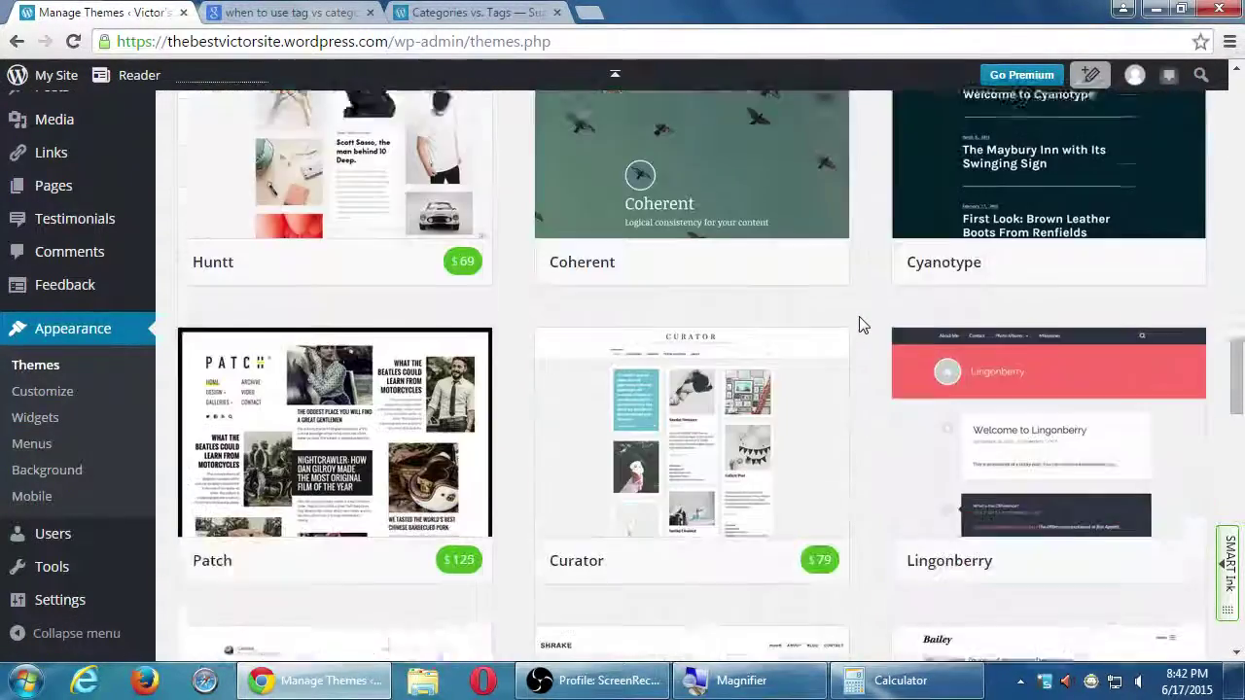
scroll(862, 321, down, 2)
Filter the themes by Free and Premium in turn, and list all themes sorted by Newest.
key(Home)
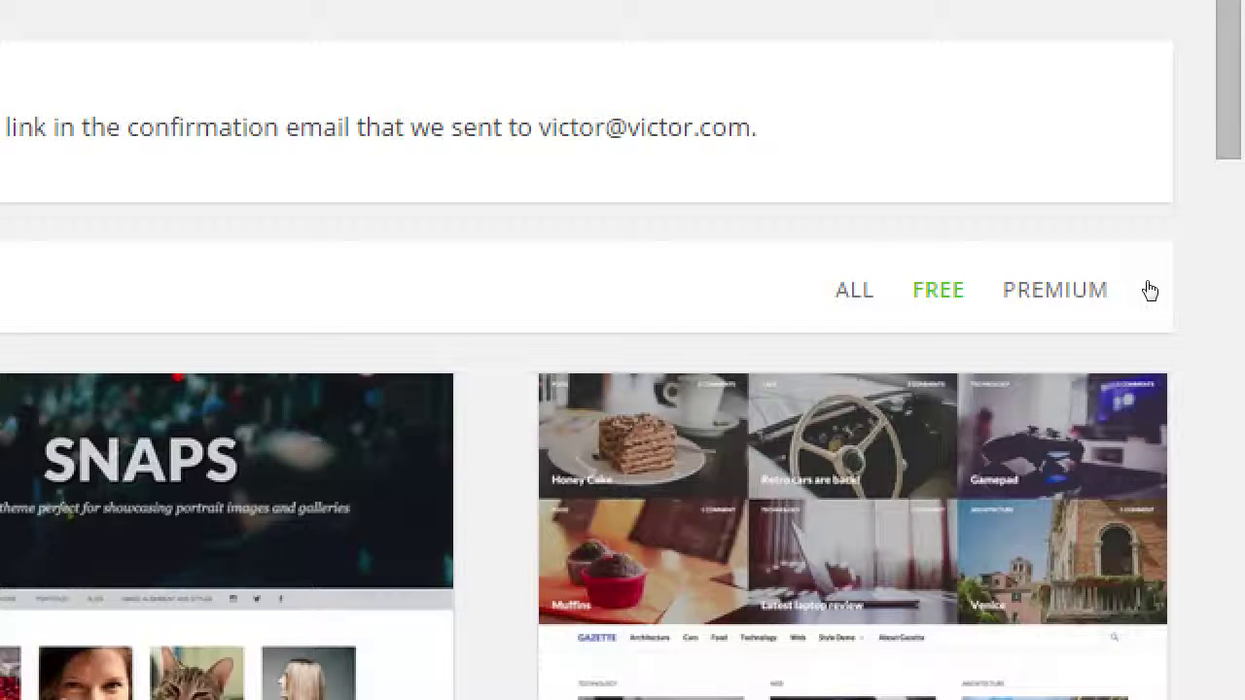
click(1150, 290)
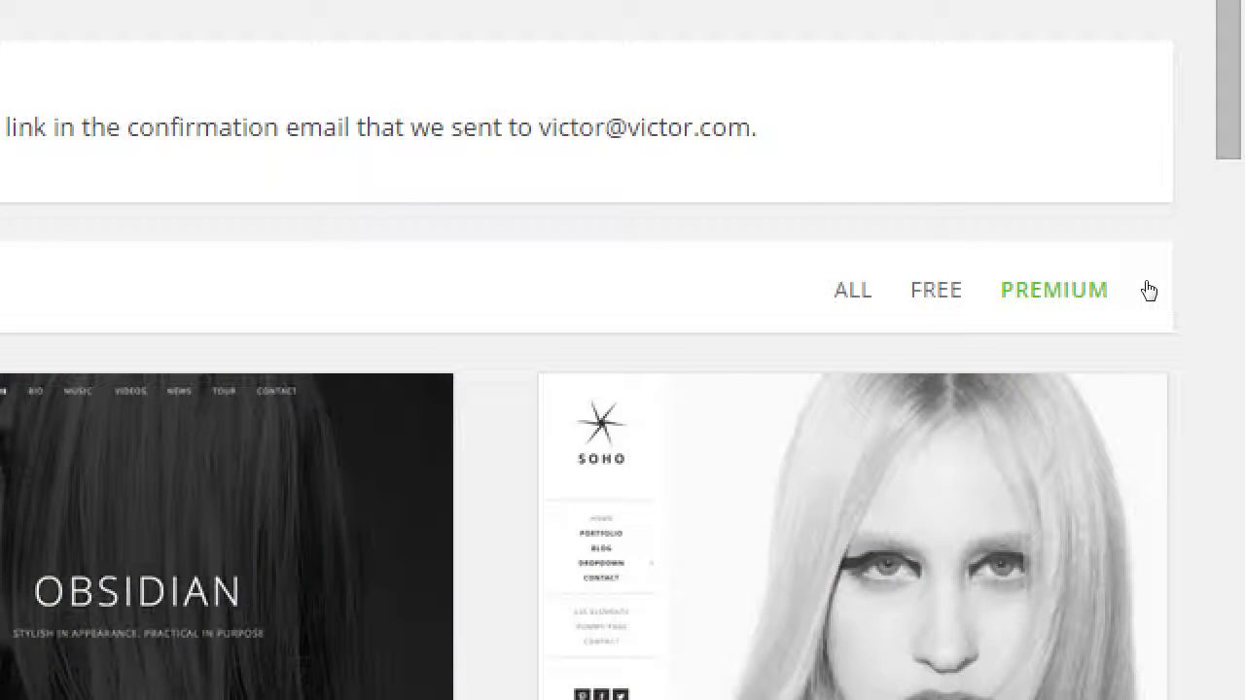
click(1036, 288)
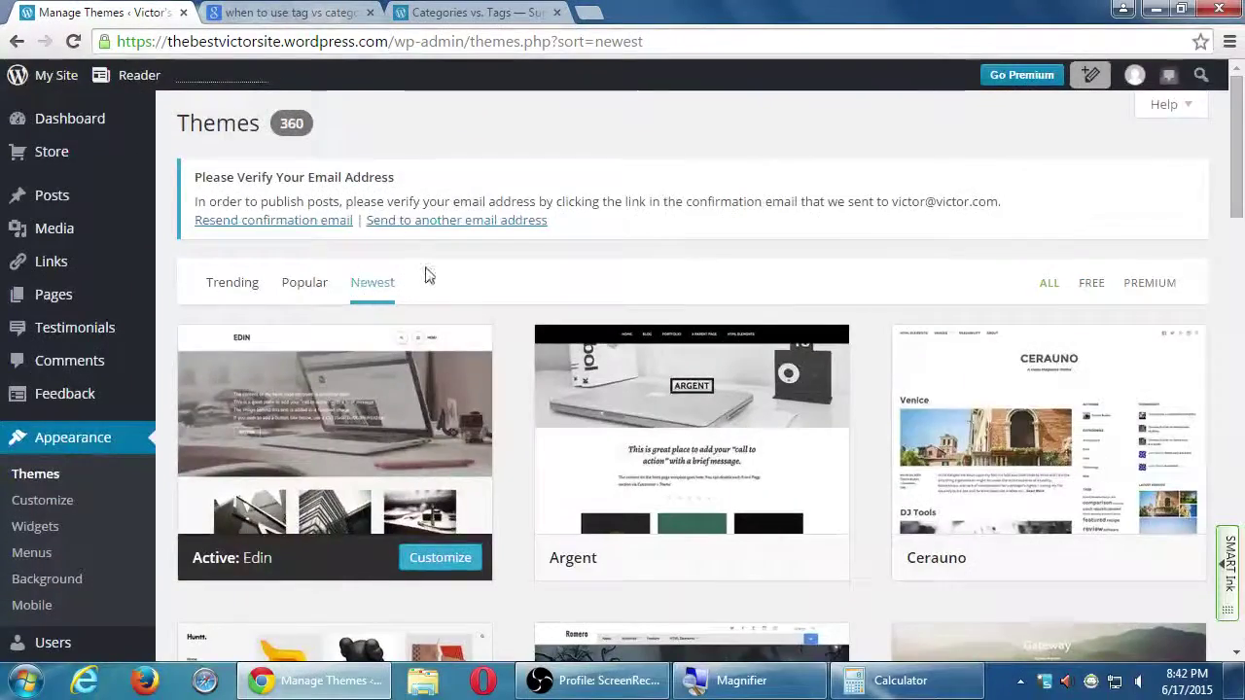
Look through the Newest themes, from Argent and Cerauno down to Atlas and Gazette.
scroll(632, 501, down, 3)
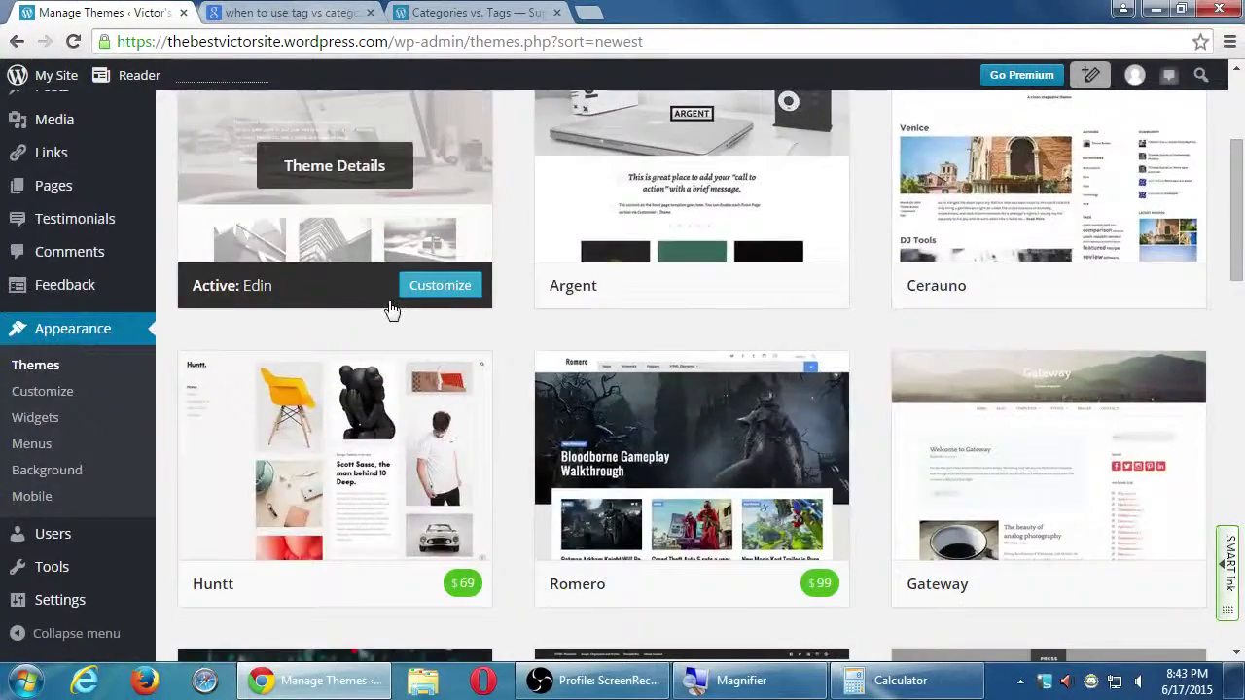
scroll(389, 309, up, 2)
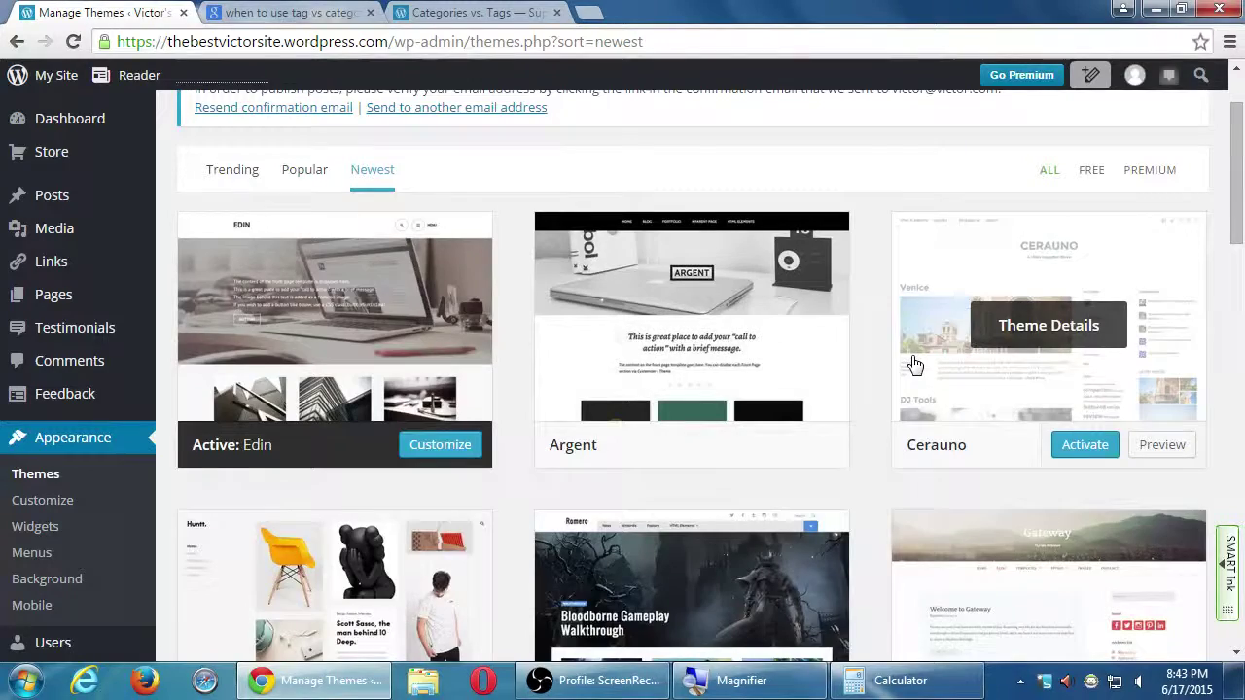
scroll(914, 363, down, 2)
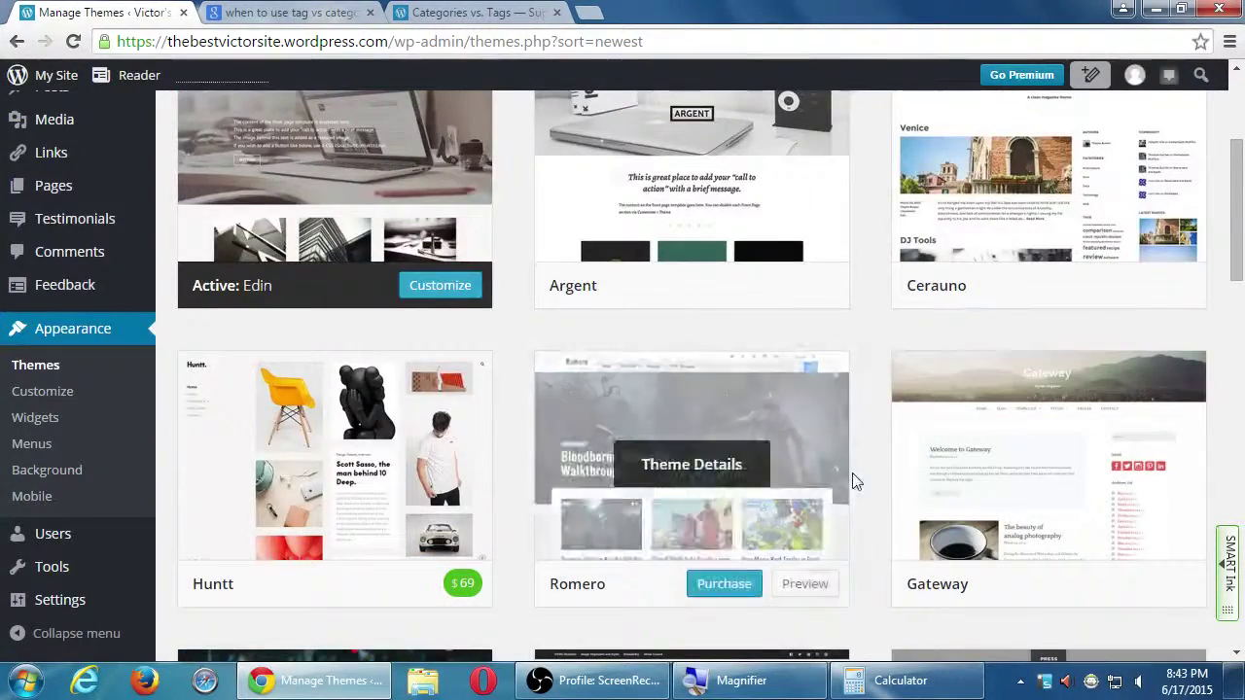
scroll(852, 476, down, 4)
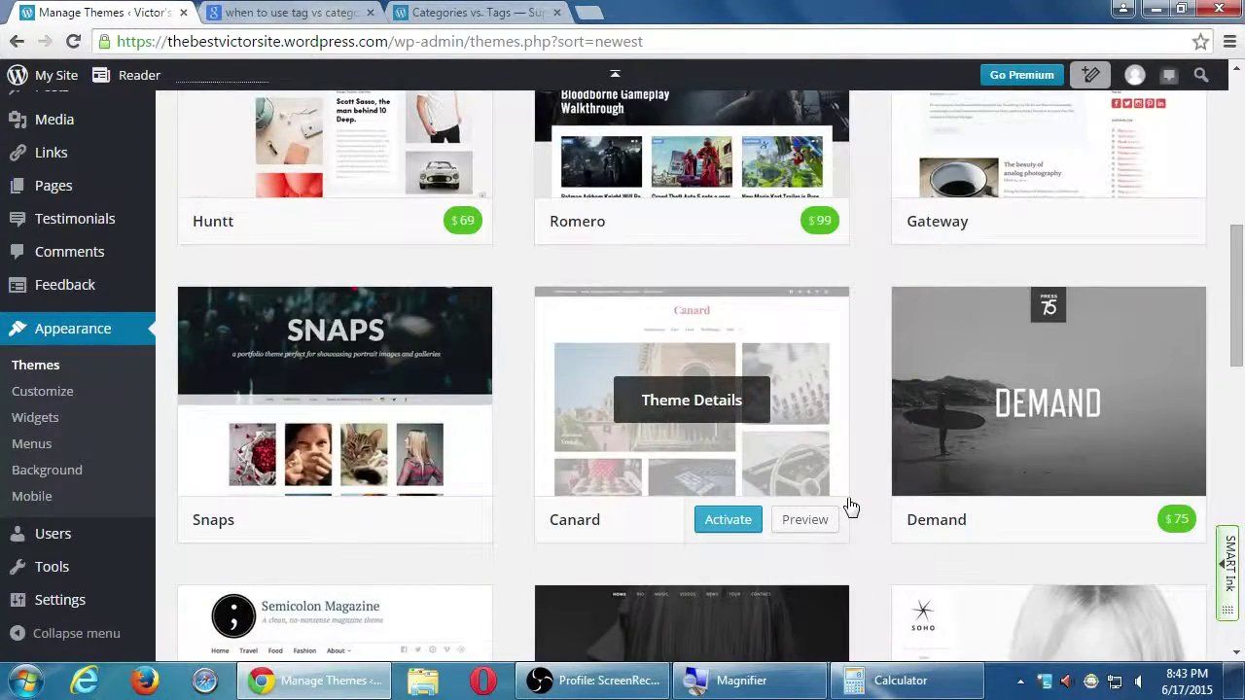
scroll(851, 506, down, 5)
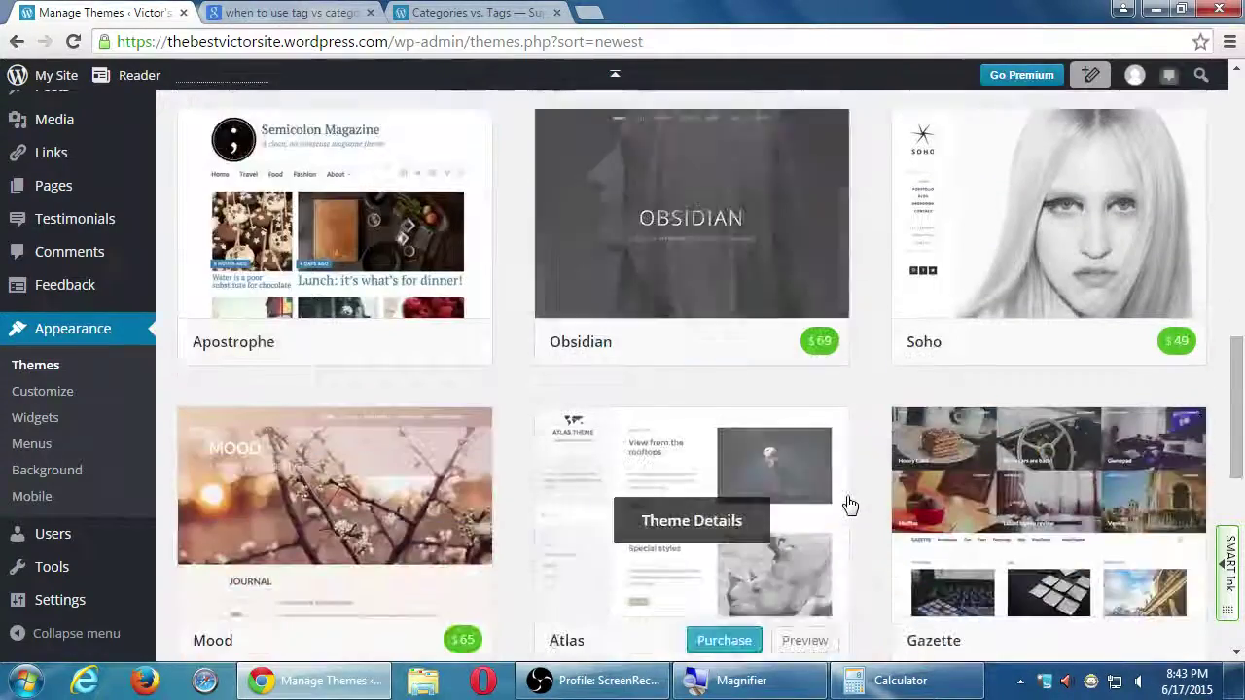
Filter the newest themes to show only free ones, and look through the designs such as Gateway, Snaps and Canard.
scroll(851, 504, down, 2)
scroll(851, 495, up, 2)
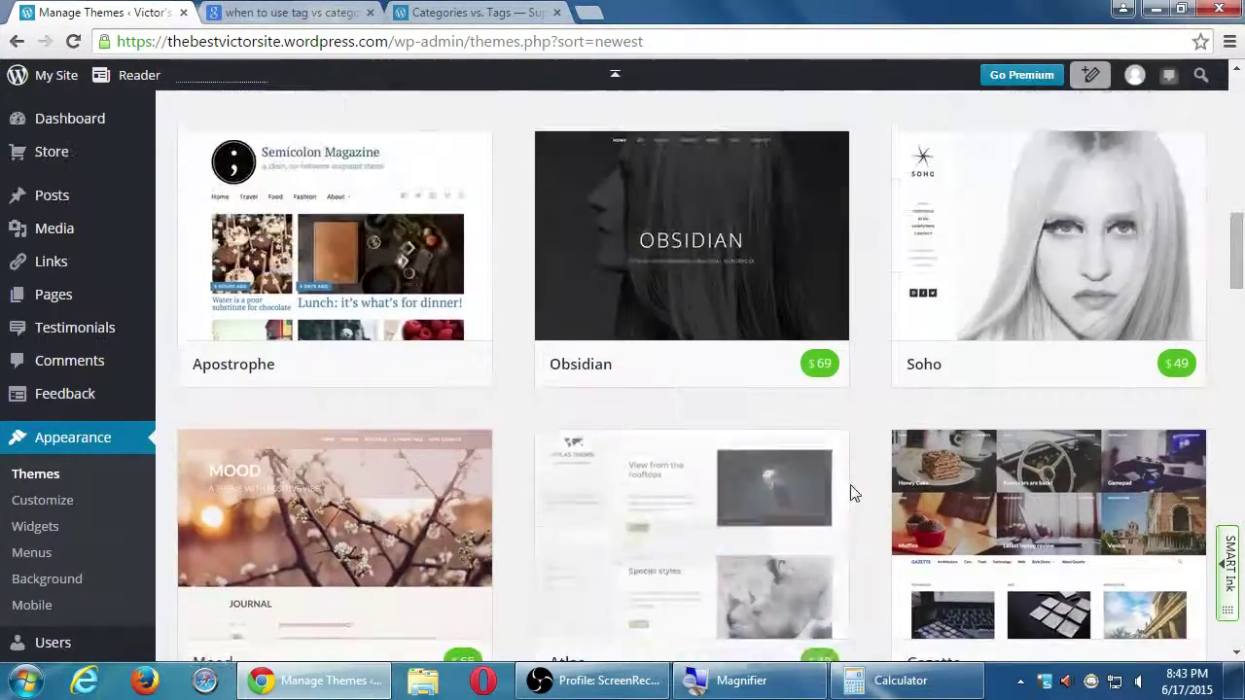
scroll(851, 494, up, 10)
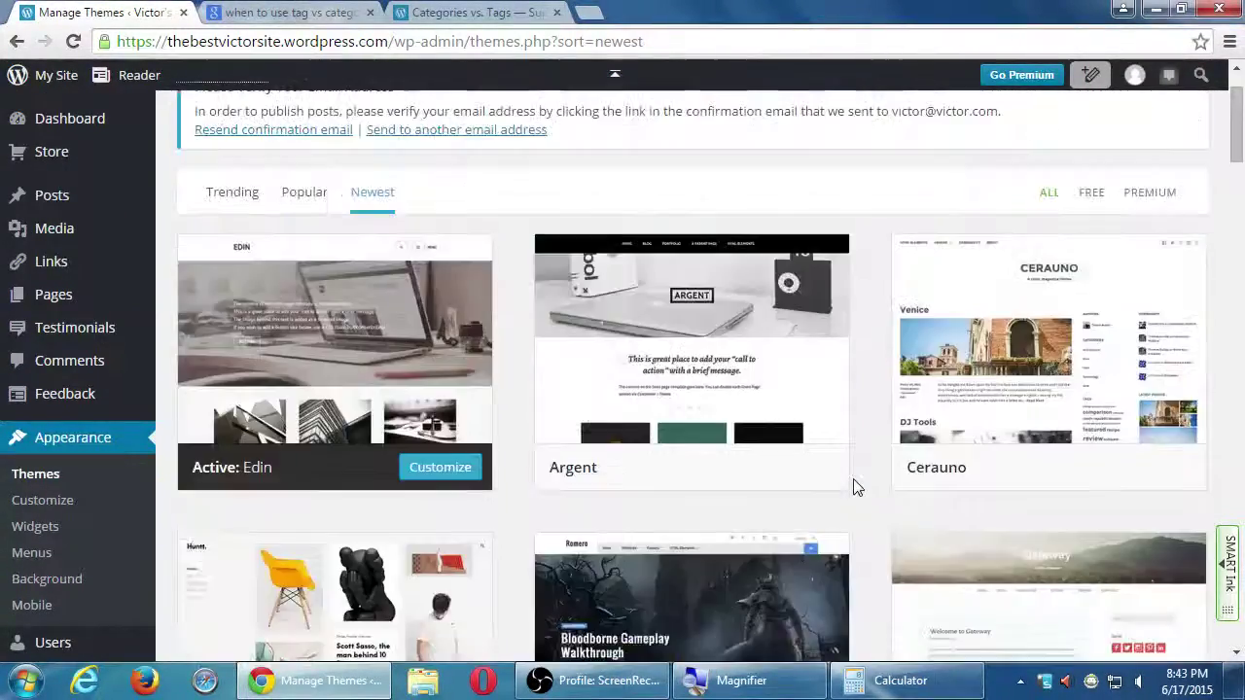
scroll(854, 486, up, 1)
click(1087, 284)
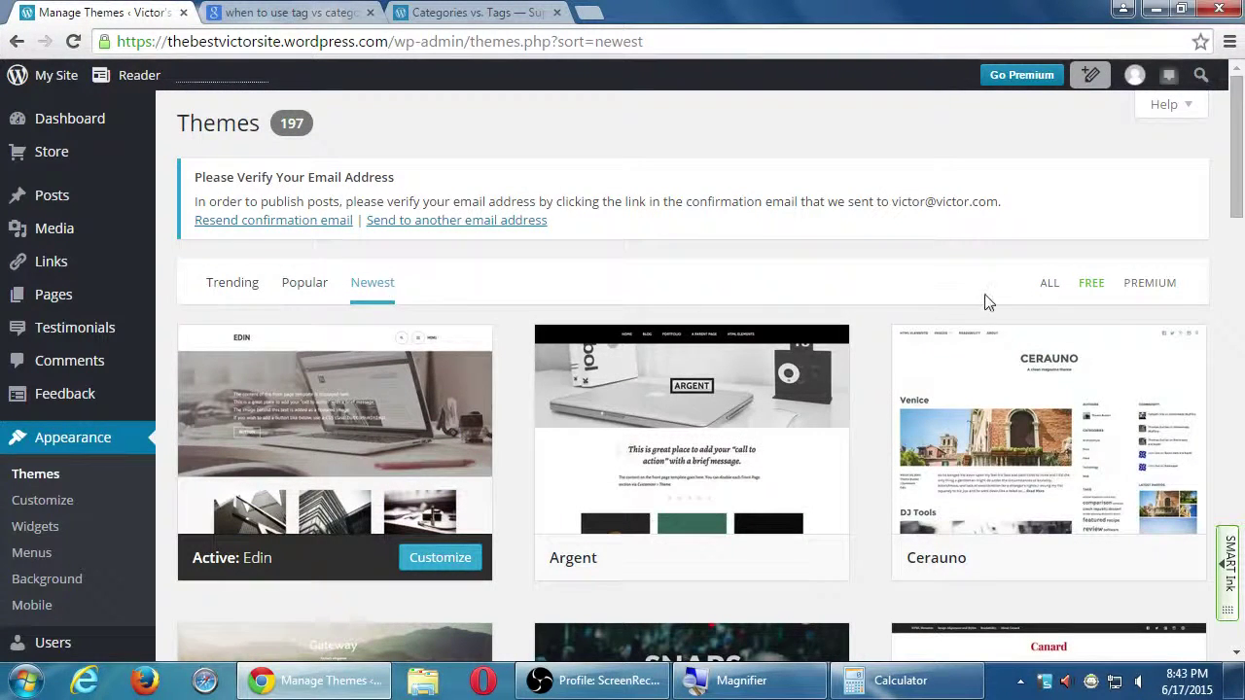
scroll(807, 443, down, 3)
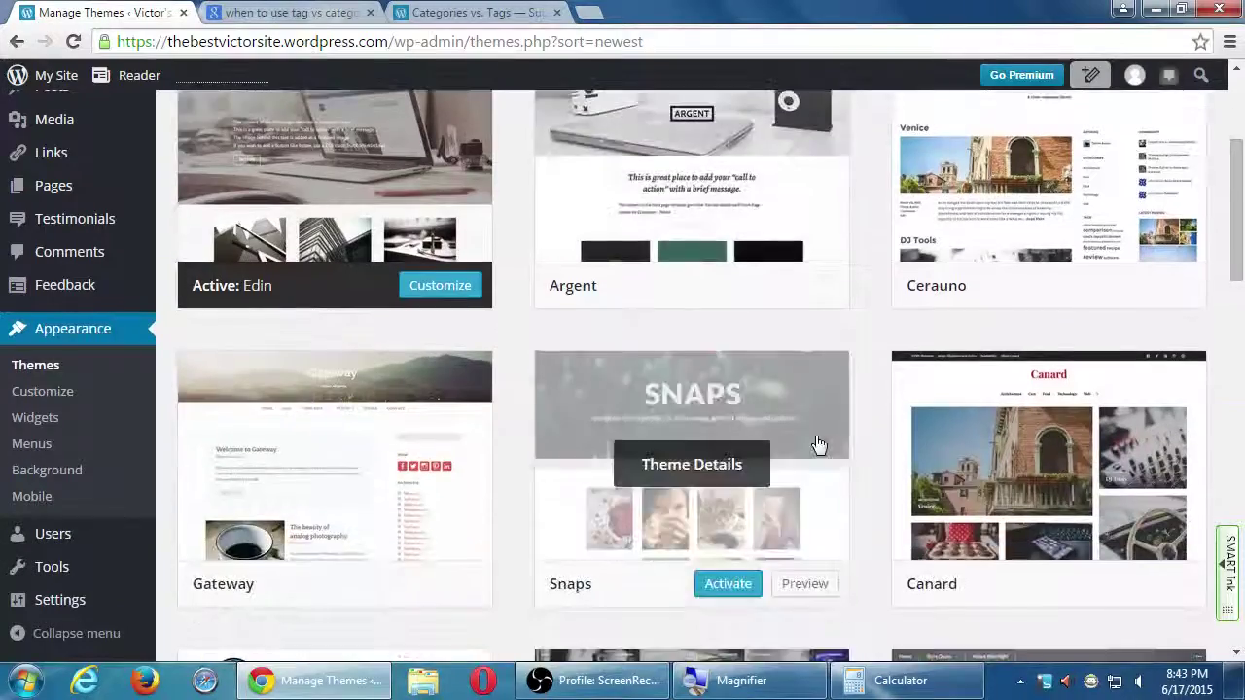
scroll(816, 443, down, 2)
scroll(820, 432, up, 2)
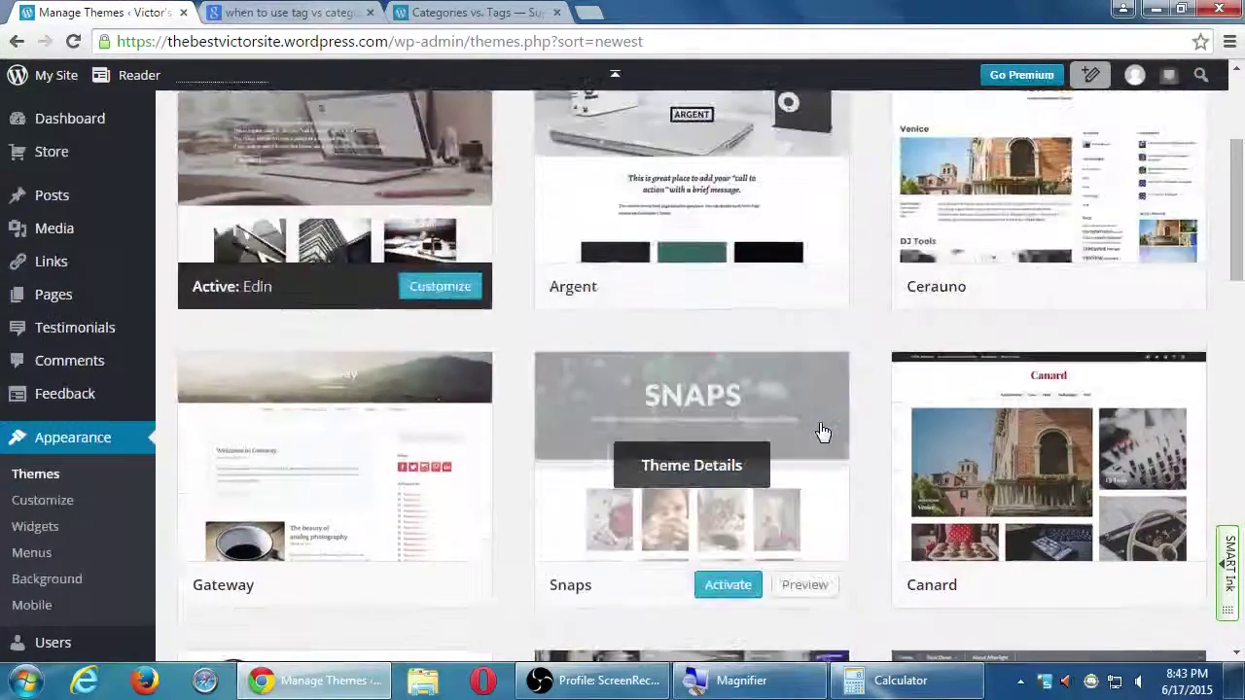
scroll(821, 431, up, 3)
scroll(821, 431, down, 1)
scroll(821, 431, up, 1)
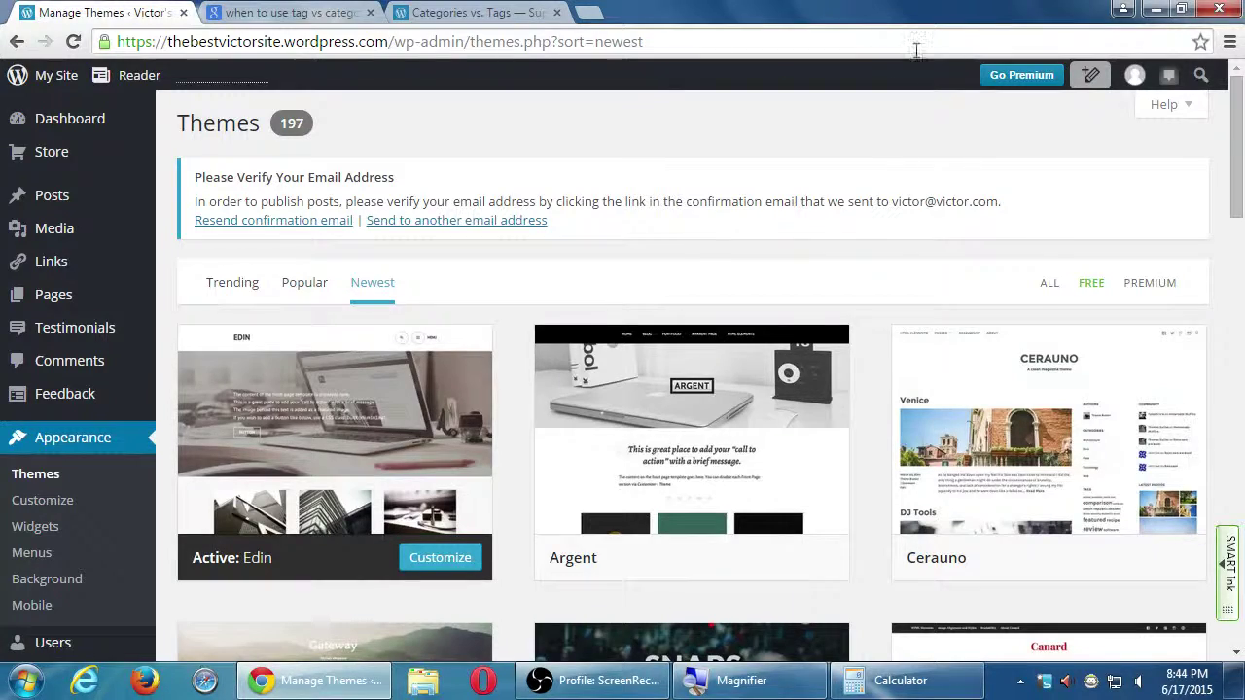
View the theme details of the free Snaps theme, and close them to return to the theme list.
scroll(871, 139, down, 2)
scroll(865, 306, down, 3)
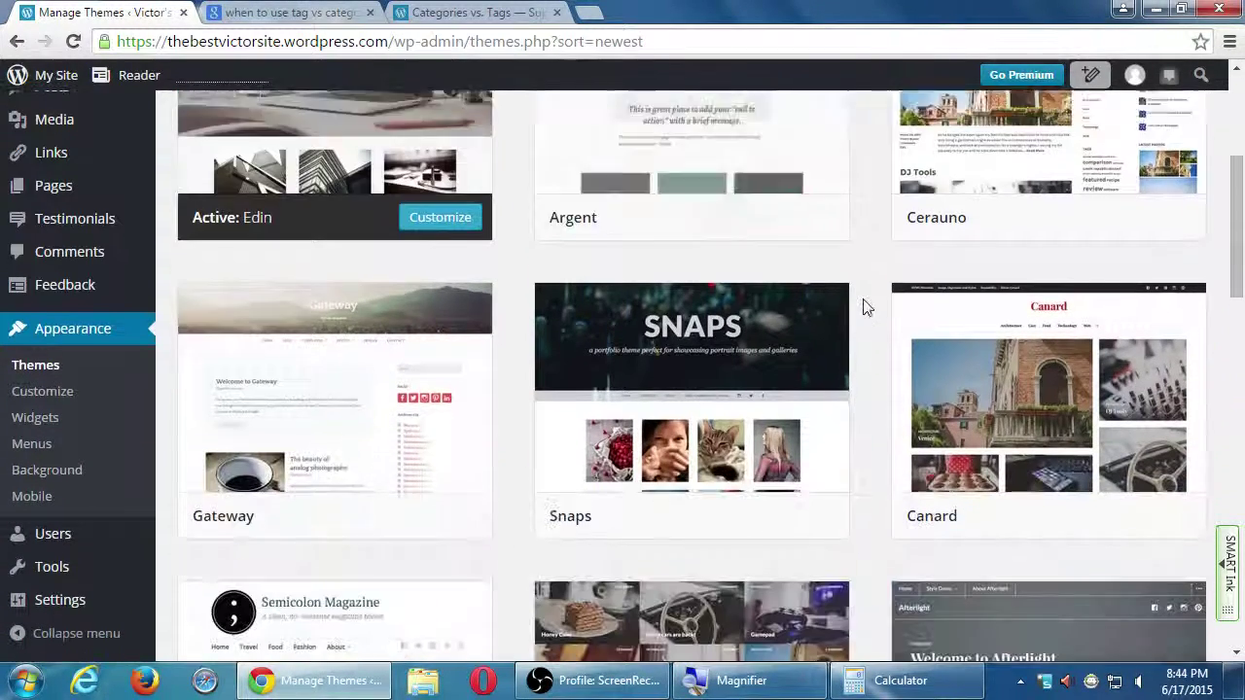
mouse_move(822, 369)
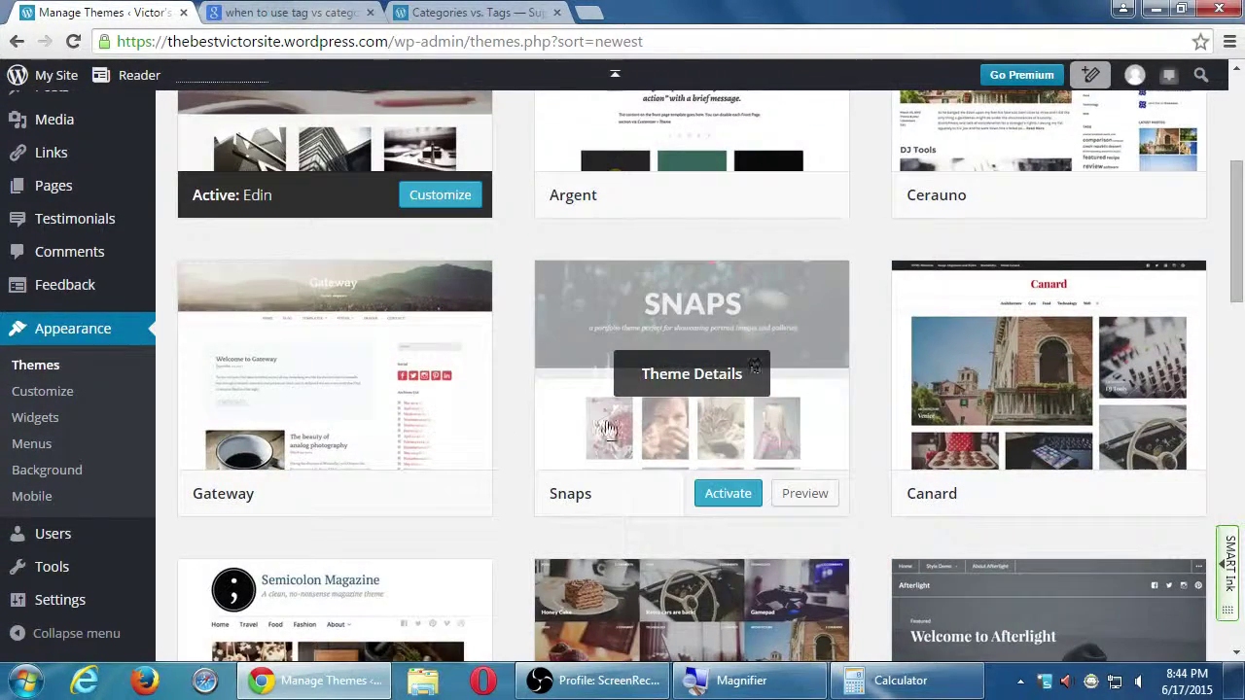
mouse_move(338, 420)
mouse_move(769, 369)
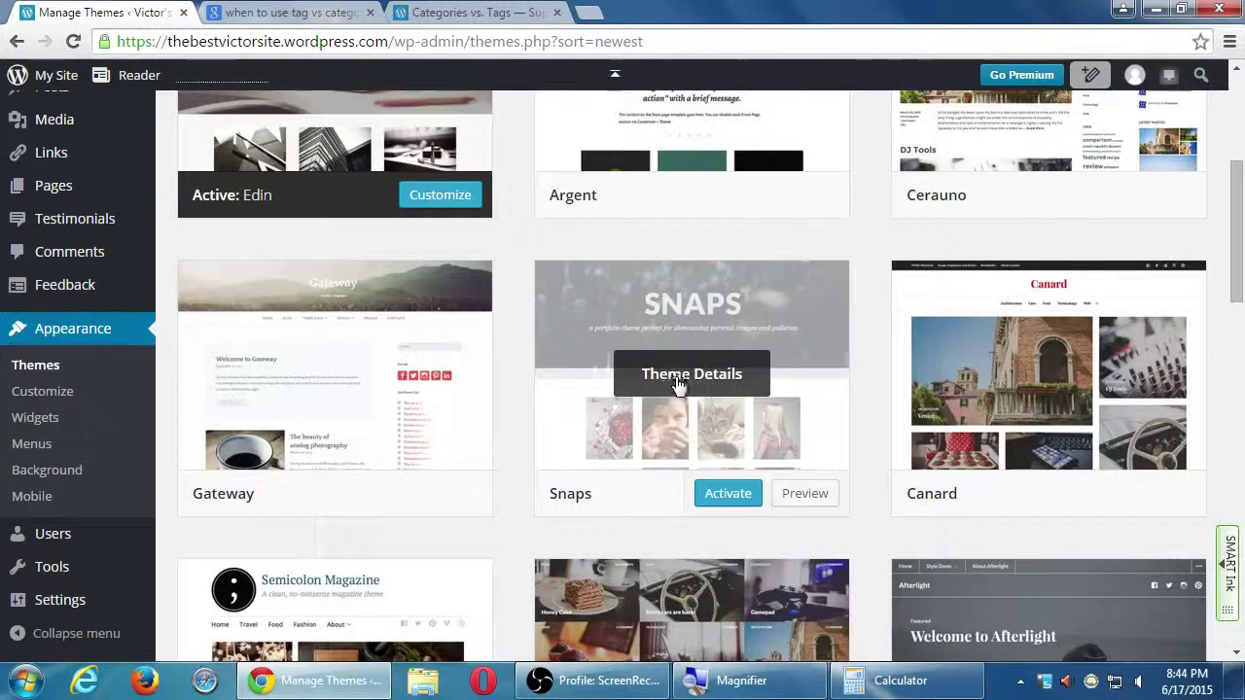
click(673, 384)
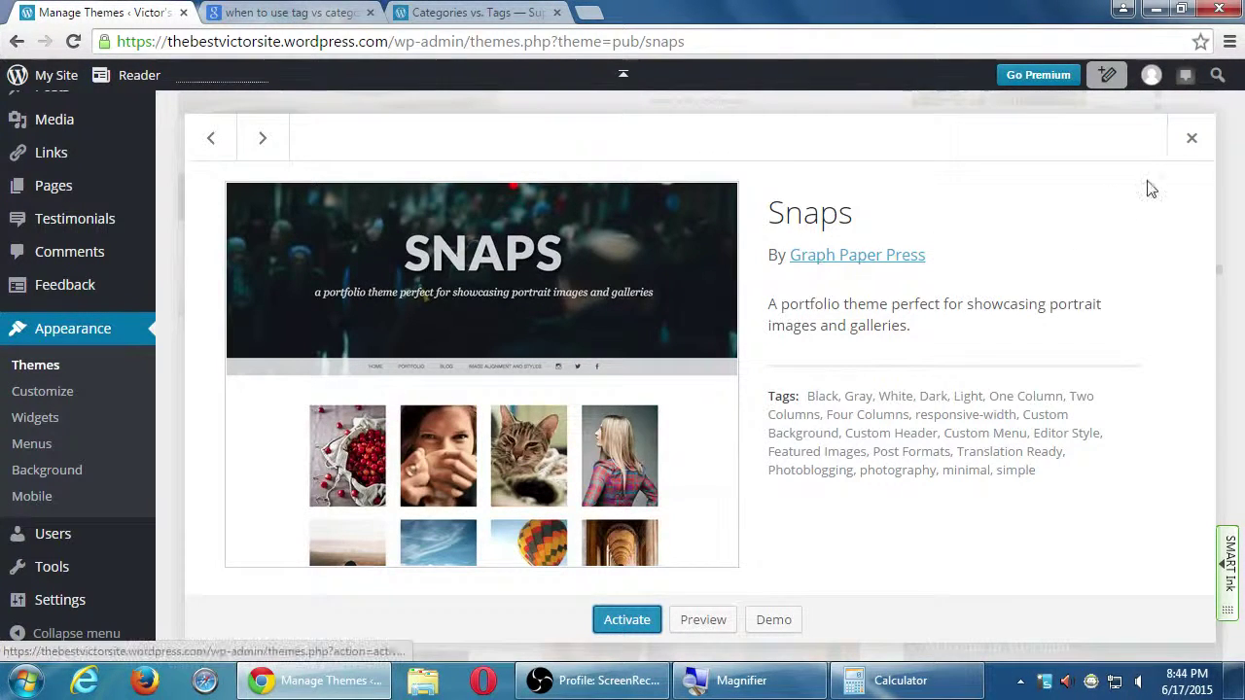
click(1191, 138)
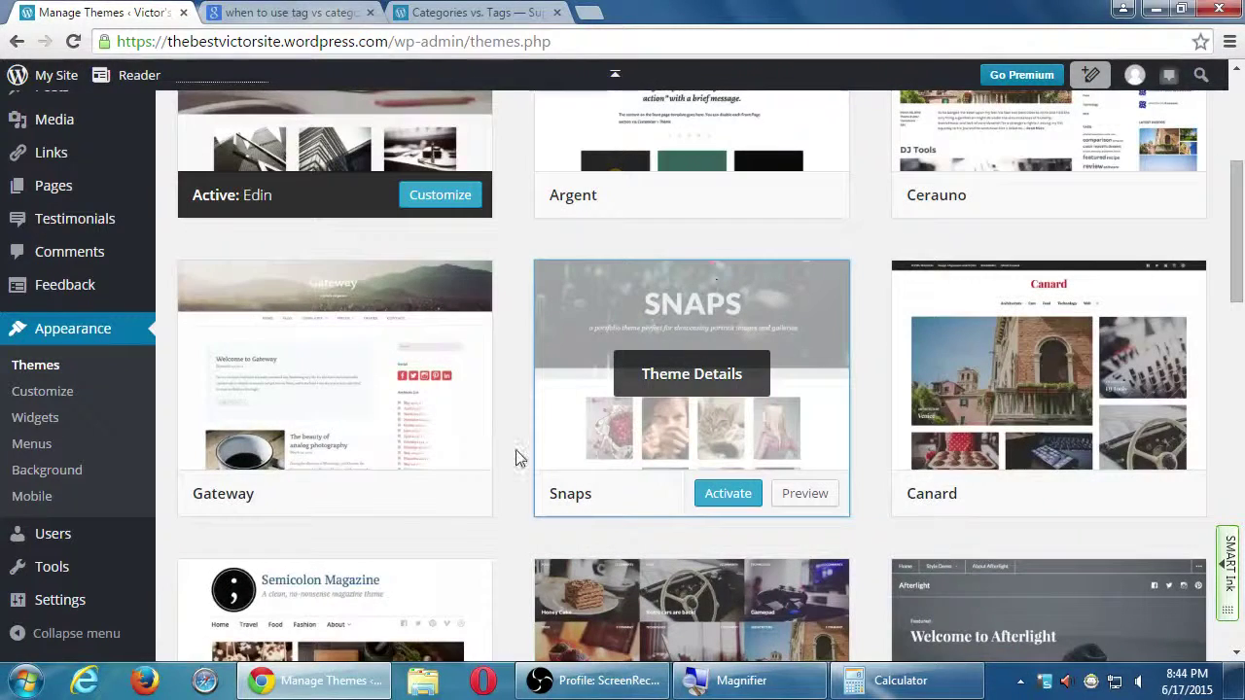
Preview the Snaps theme on the bakery site, look over its header and first post, and exit the preview.
click(791, 492)
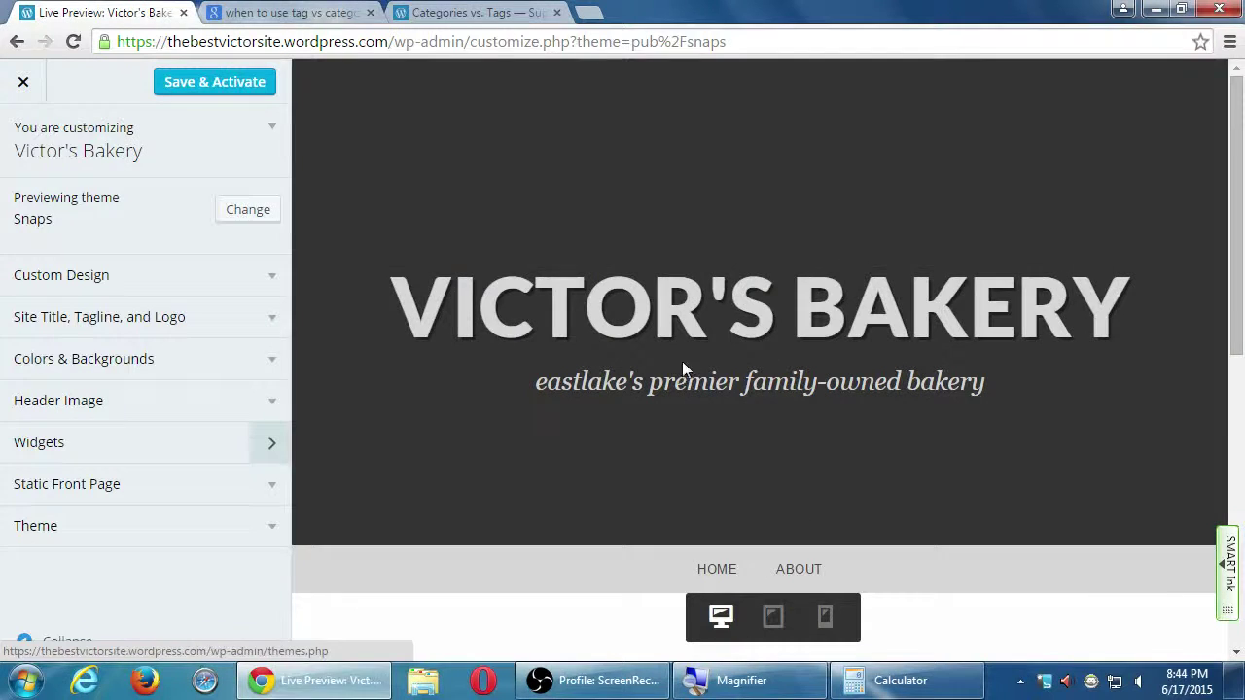
scroll(729, 403, down, 6)
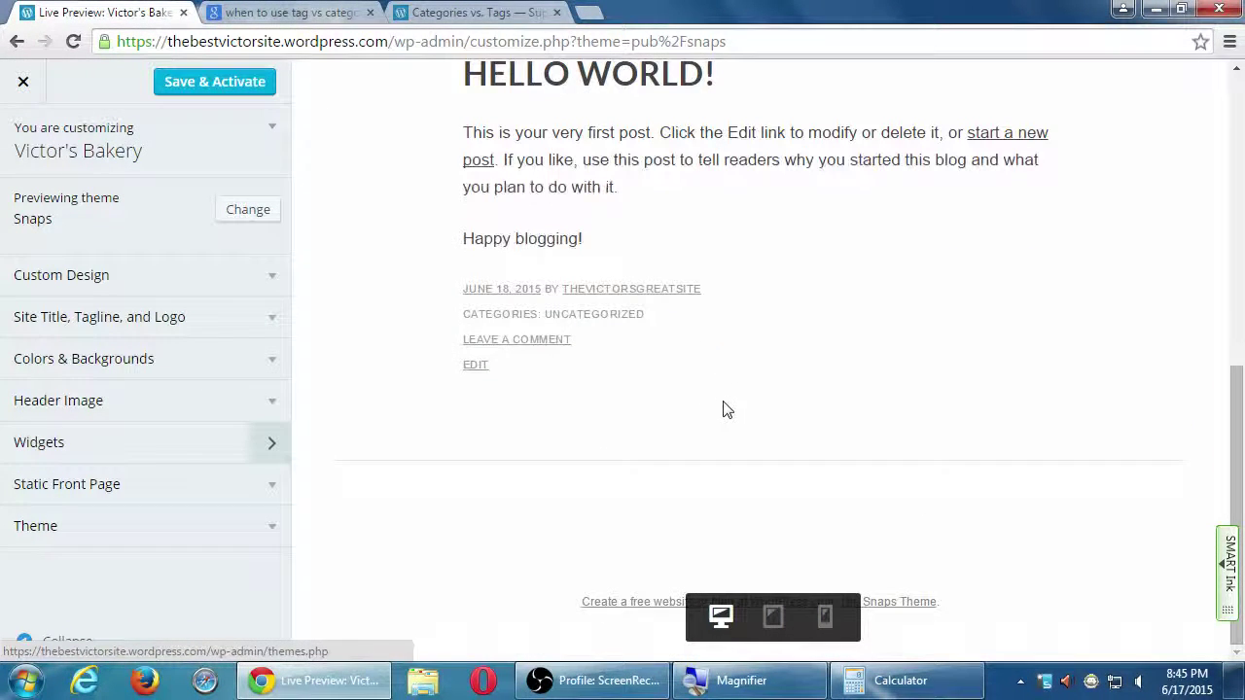
scroll(723, 406, up, 6)
scroll(707, 397, up, 1)
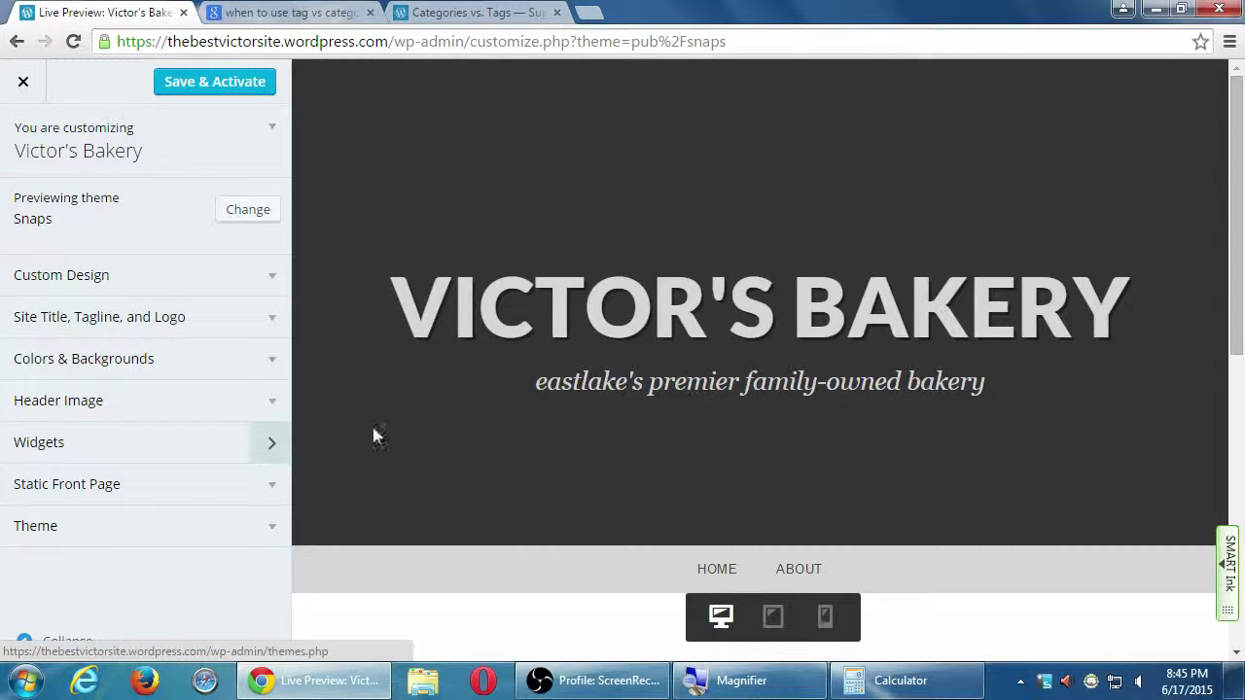
click(23, 81)
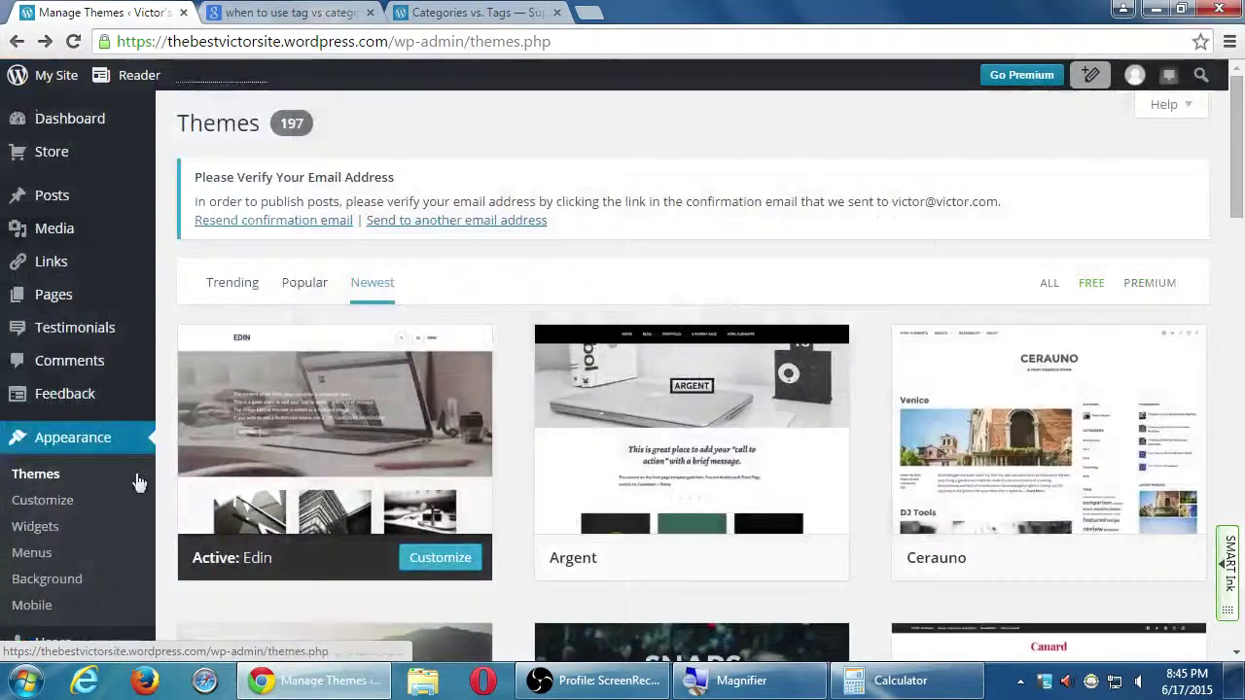
Check the Gateway theme's details, preview it on the bakery site, and exit the preview.
scroll(214, 509, down, 3)
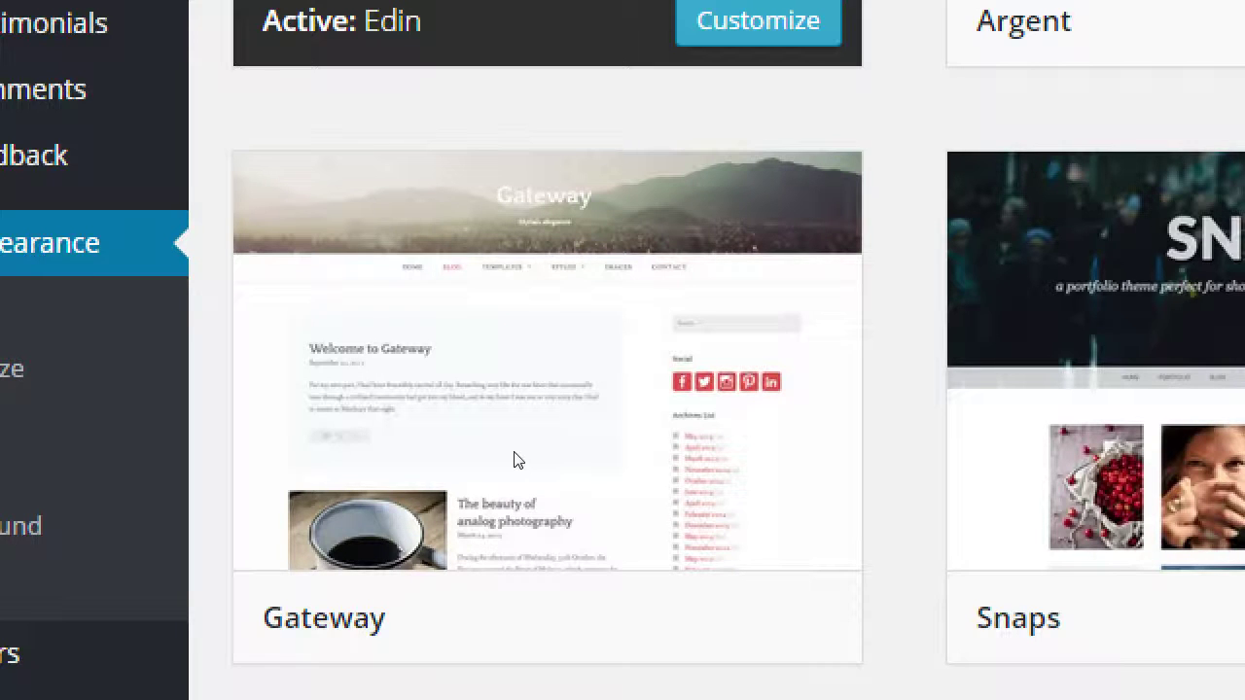
mouse_move(361, 419)
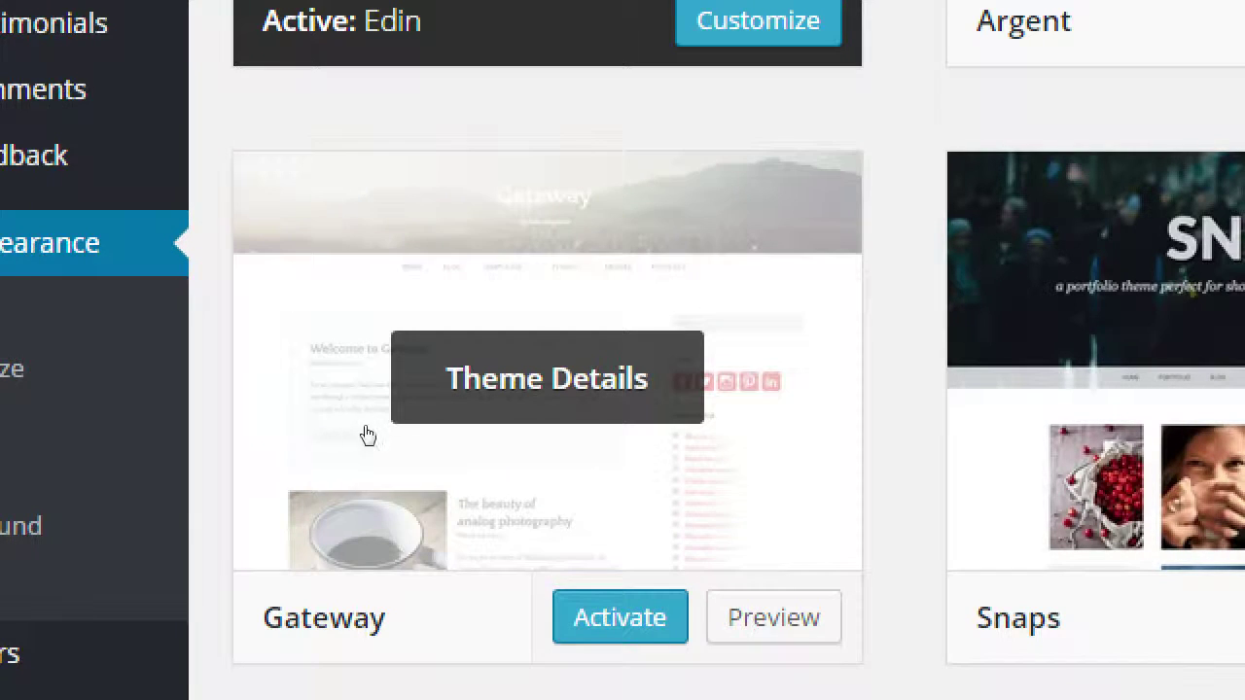
click(360, 413)
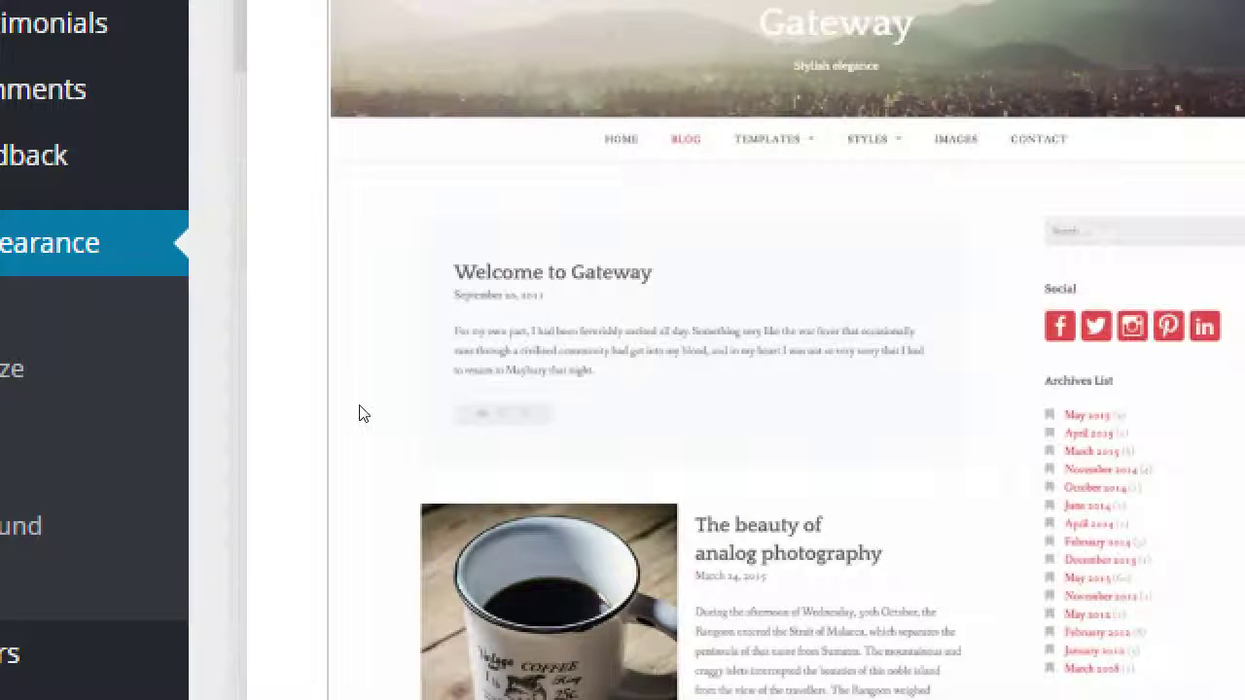
key(Escape)
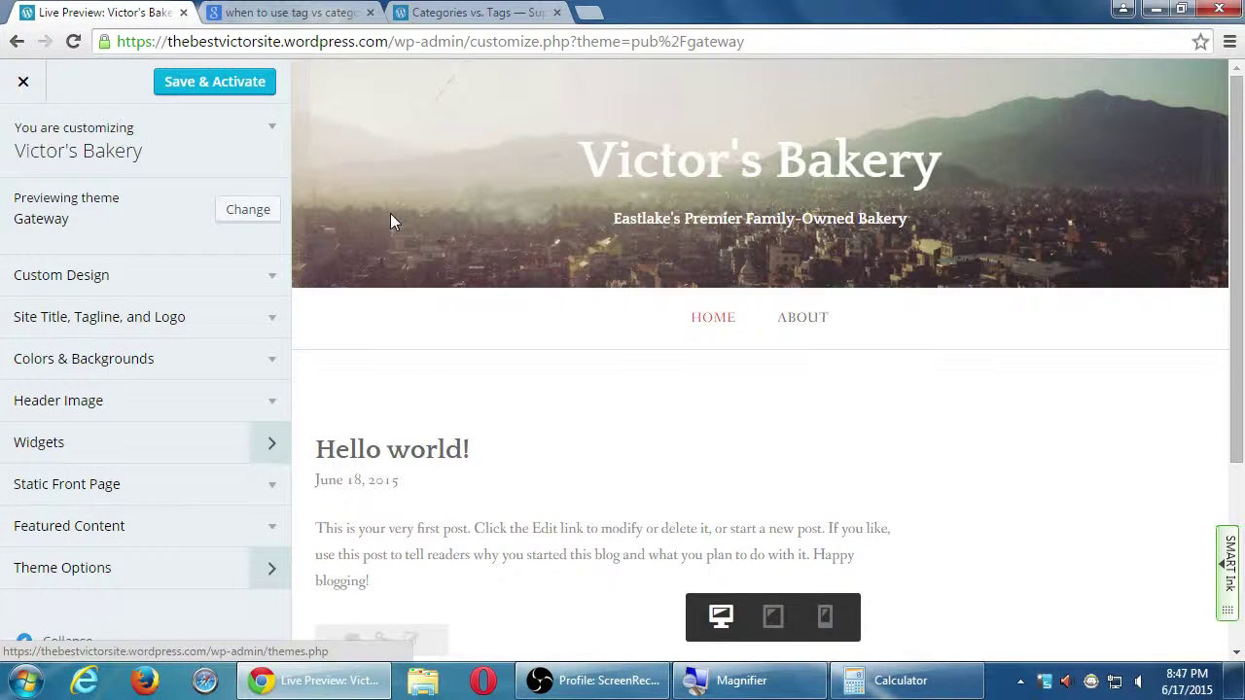
click(23, 81)
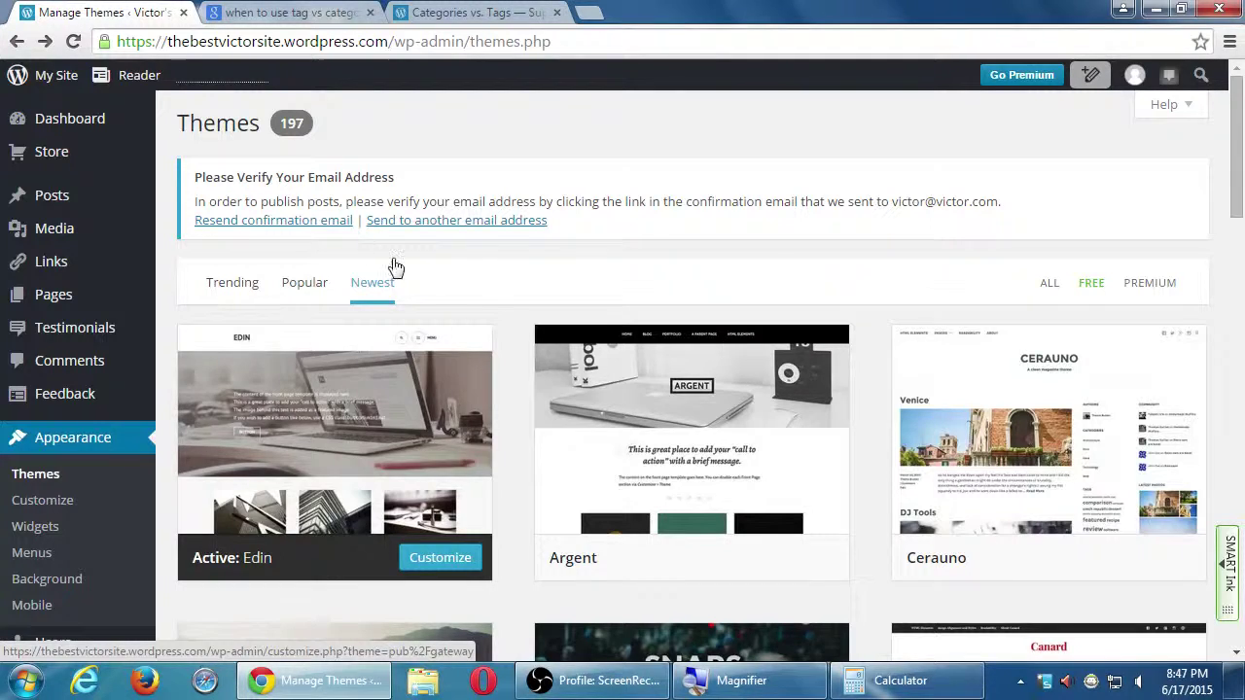
Activate the Gateway theme for the bakery site and open the site customizer.
scroll(494, 331, down, 2)
scroll(498, 326, up, 1)
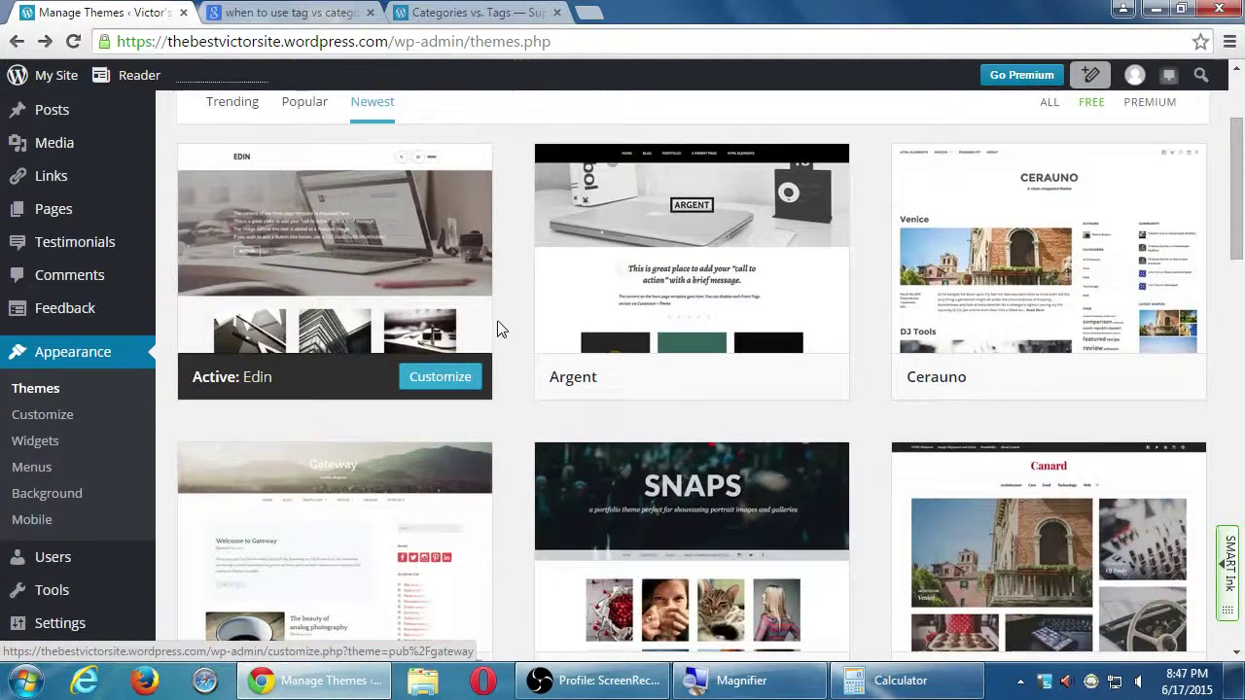
scroll(498, 326, down, 2)
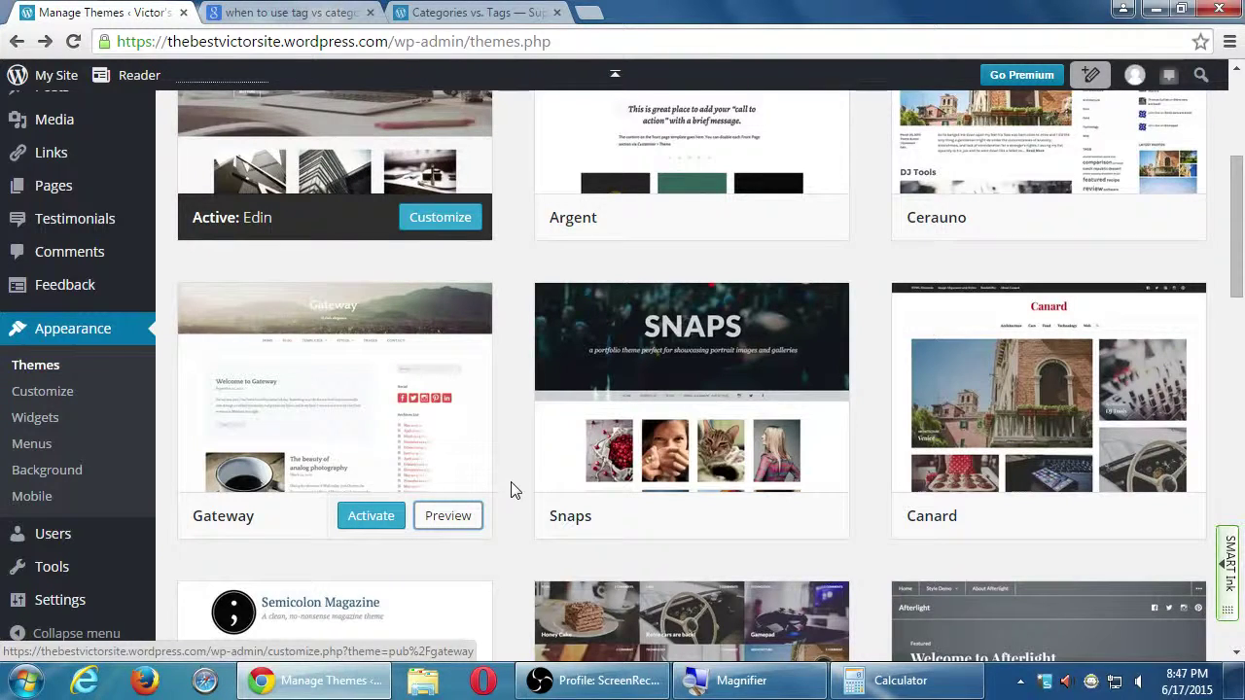
click(352, 522)
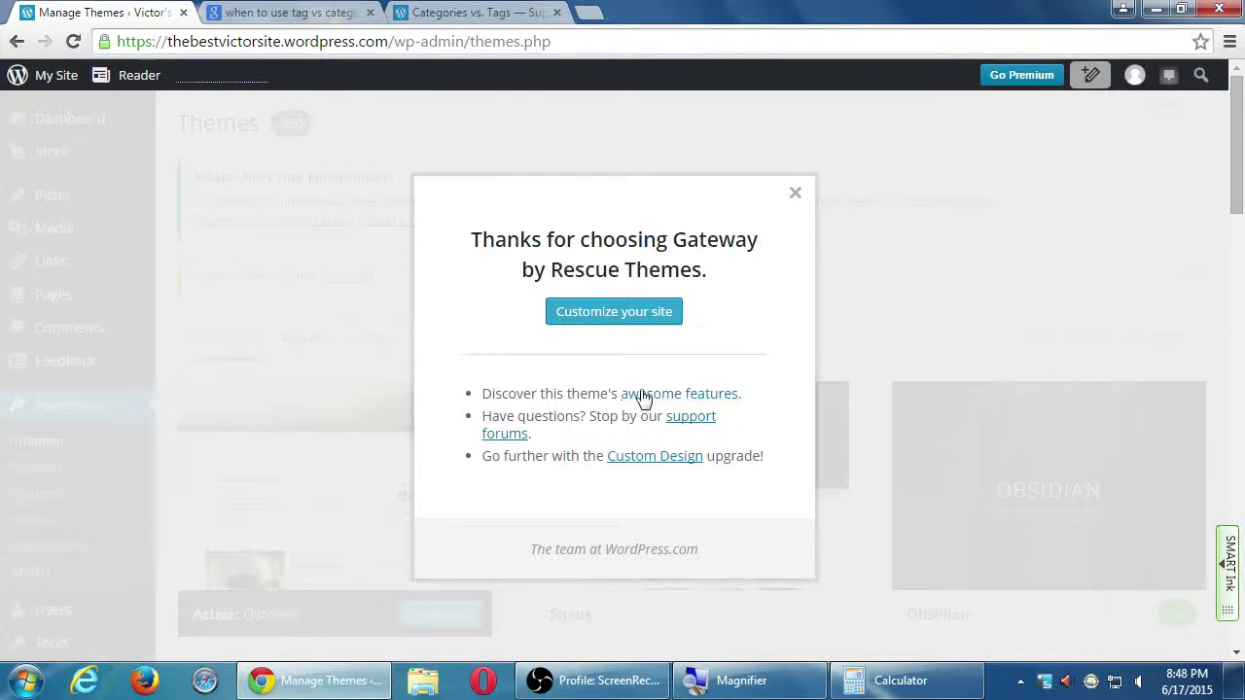
click(630, 321)
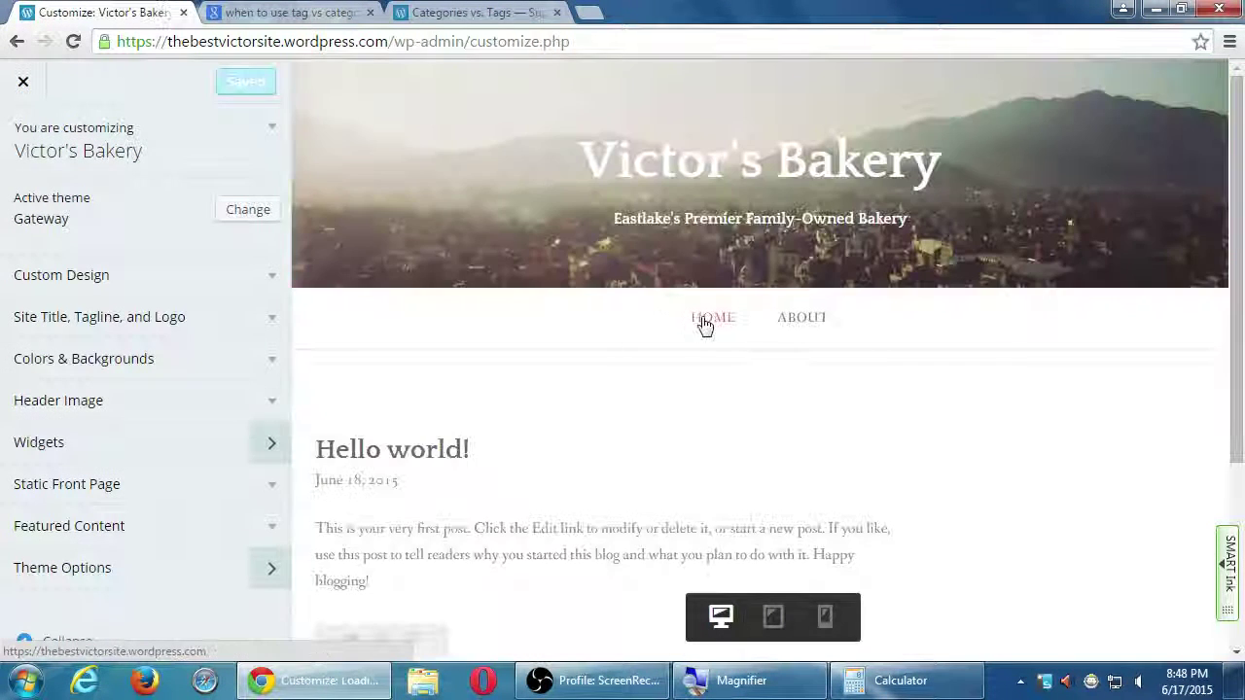
Try adding an Archives widget to the Gateway theme's sidebar, and leave the customizer without publishing.
scroll(624, 404, down, 2)
scroll(674, 531, down, 3)
scroll(674, 531, up, 2)
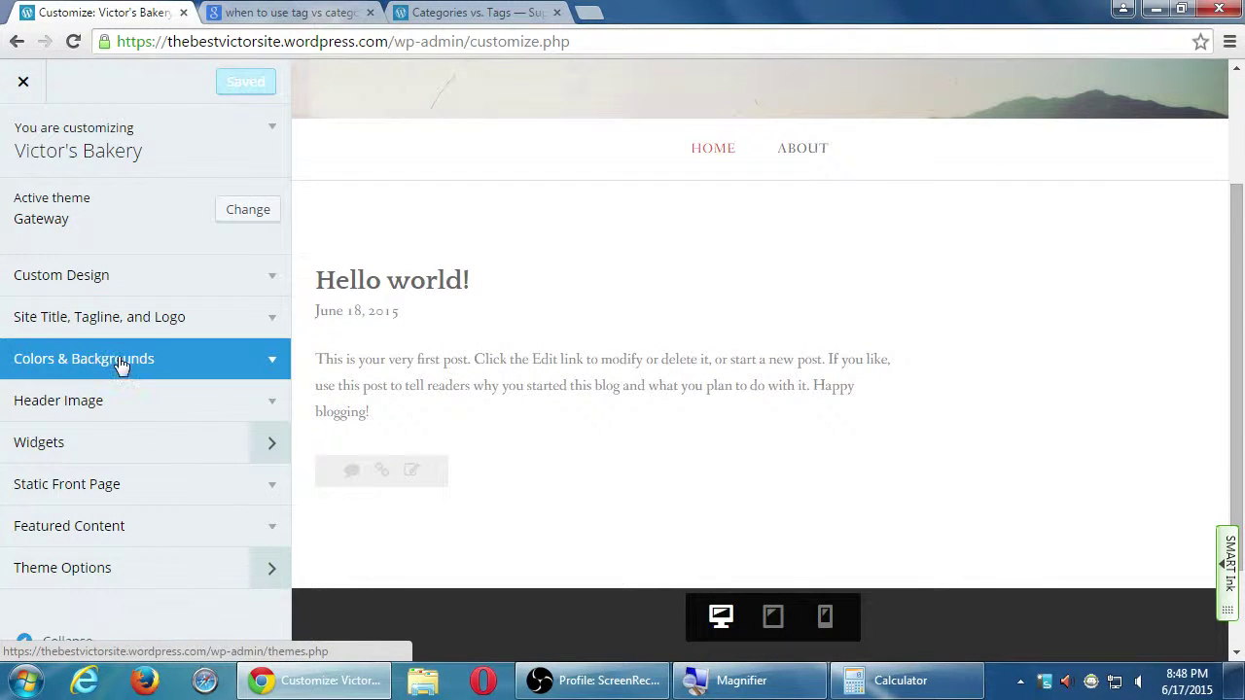
click(262, 439)
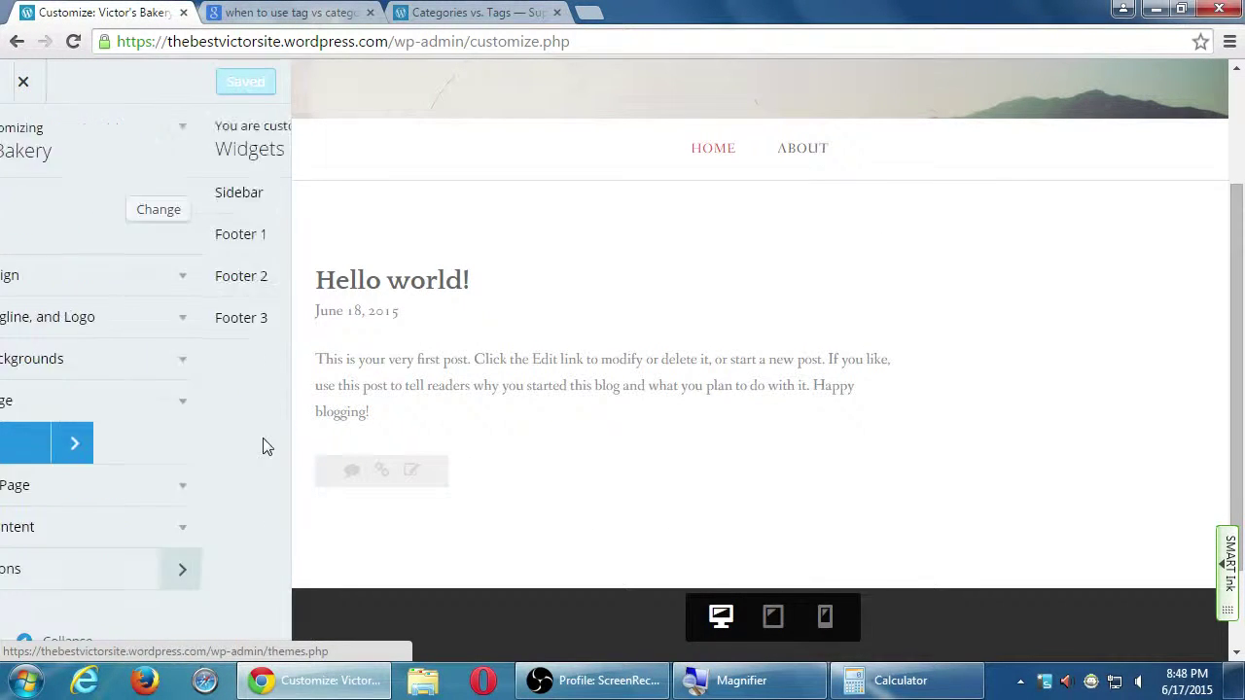
click(276, 198)
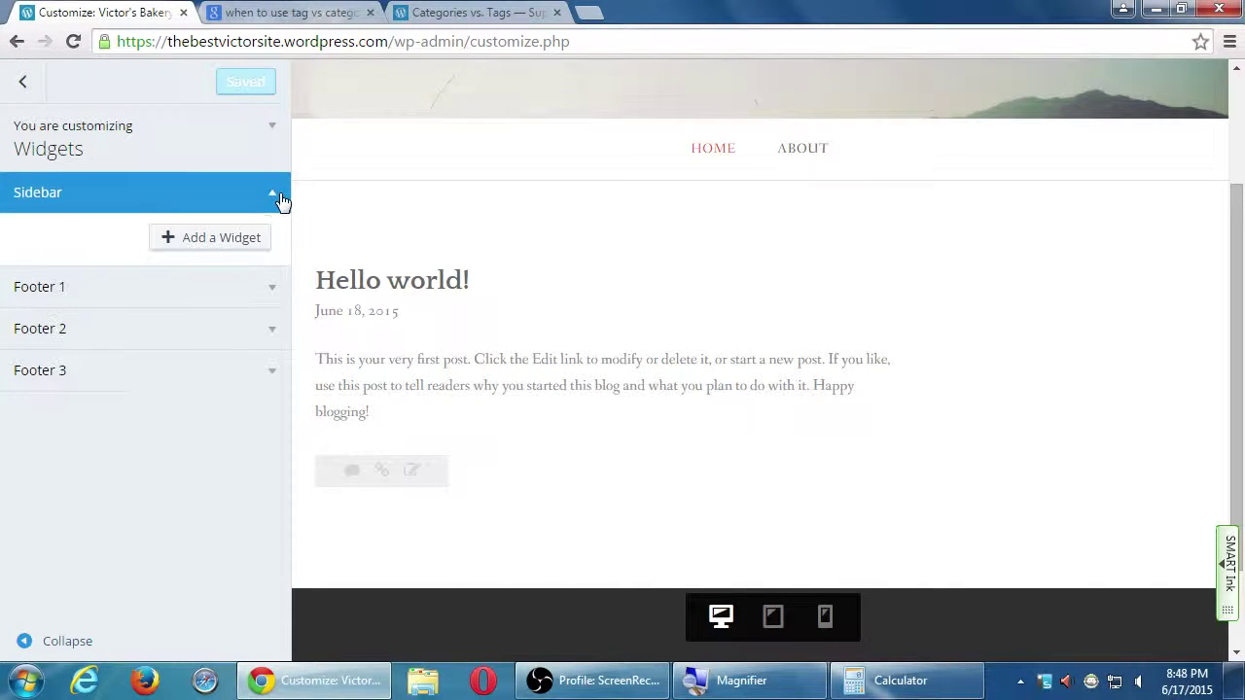
click(217, 242)
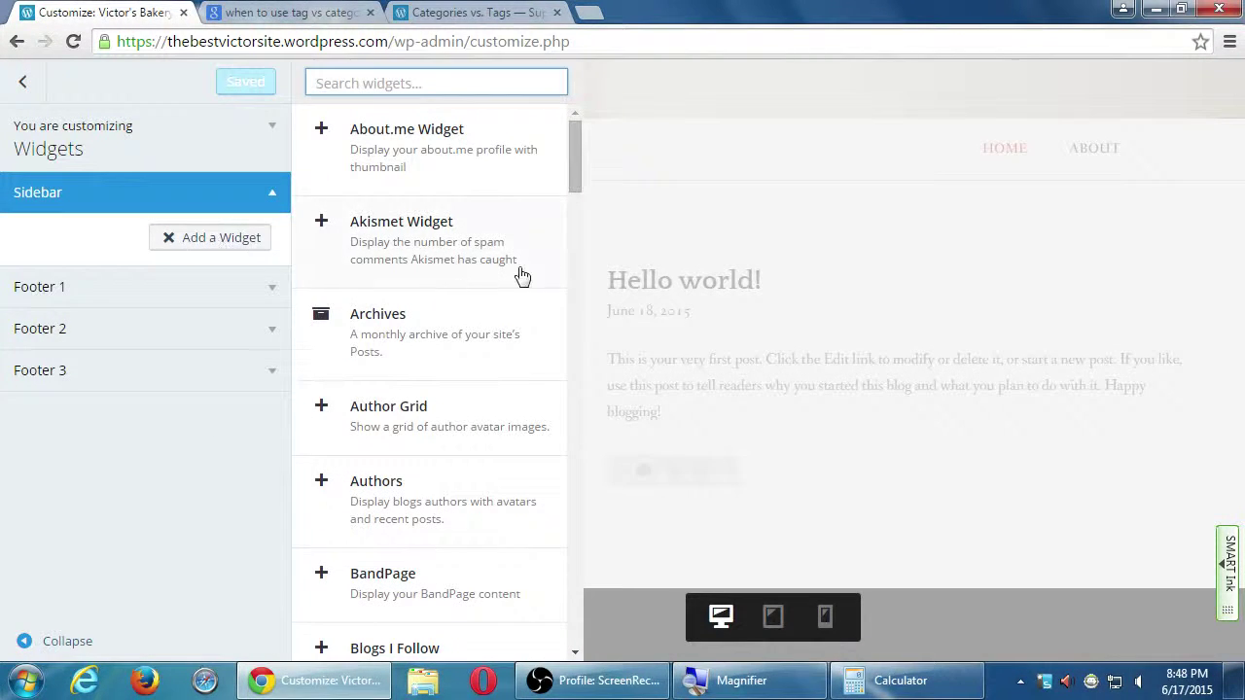
click(450, 343)
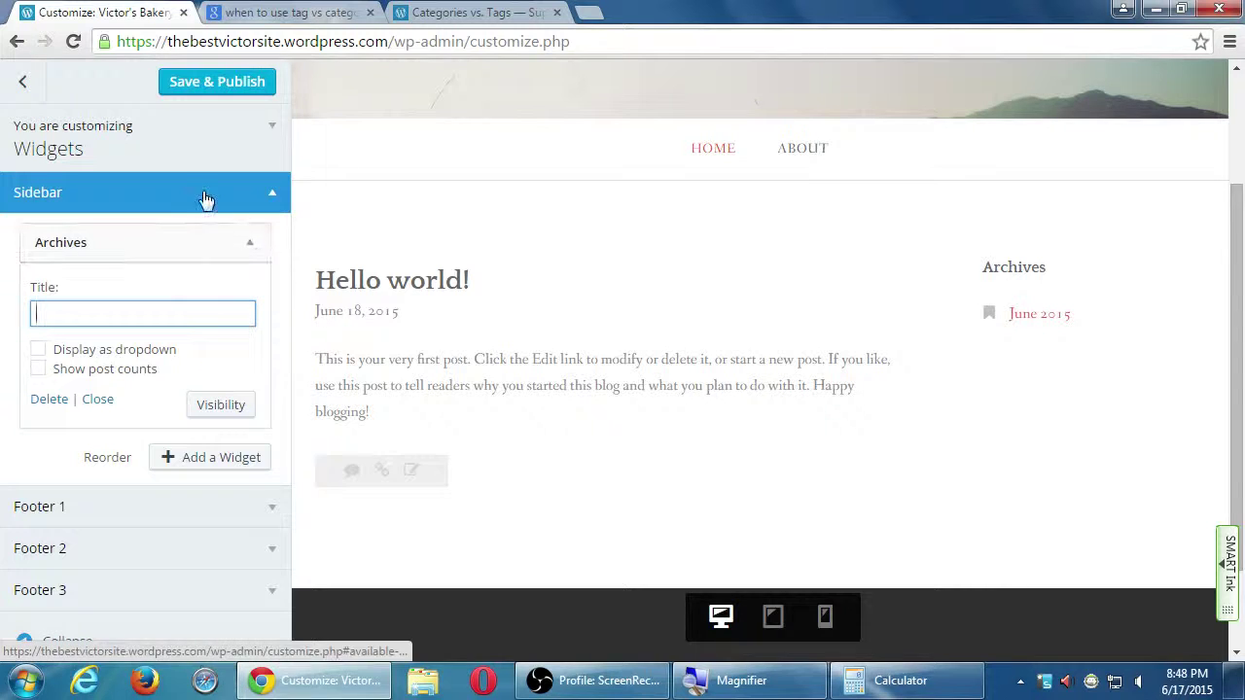
click(24, 87)
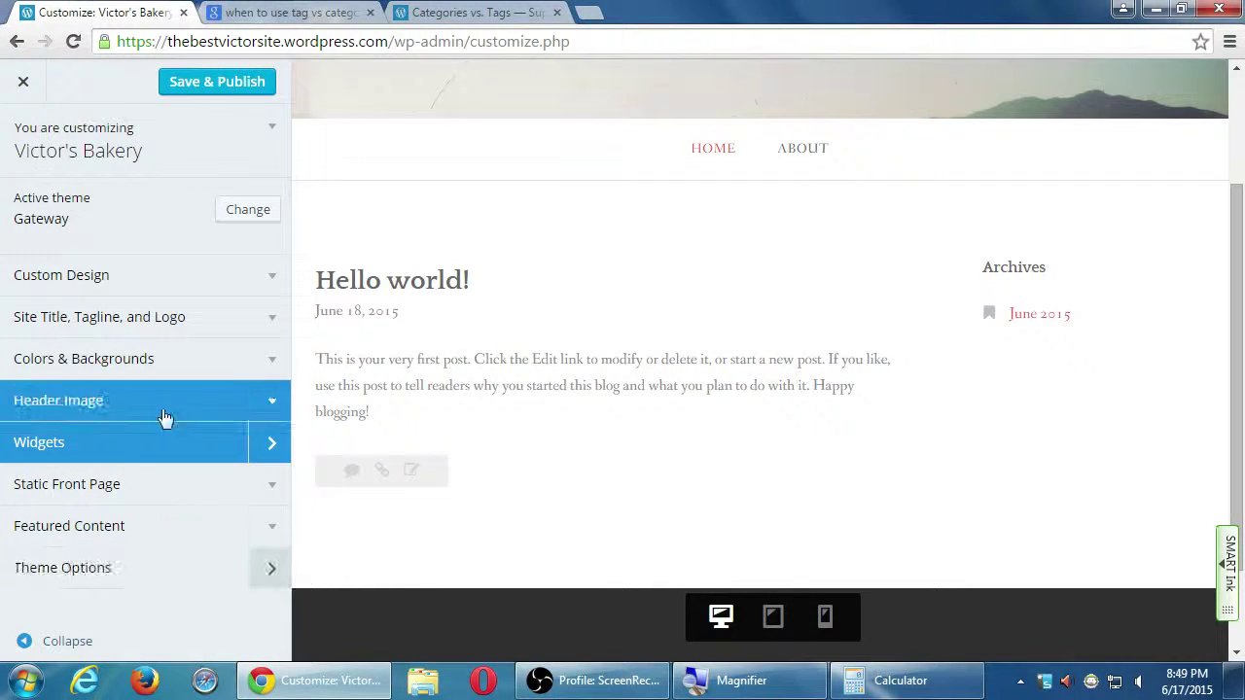
click(27, 88)
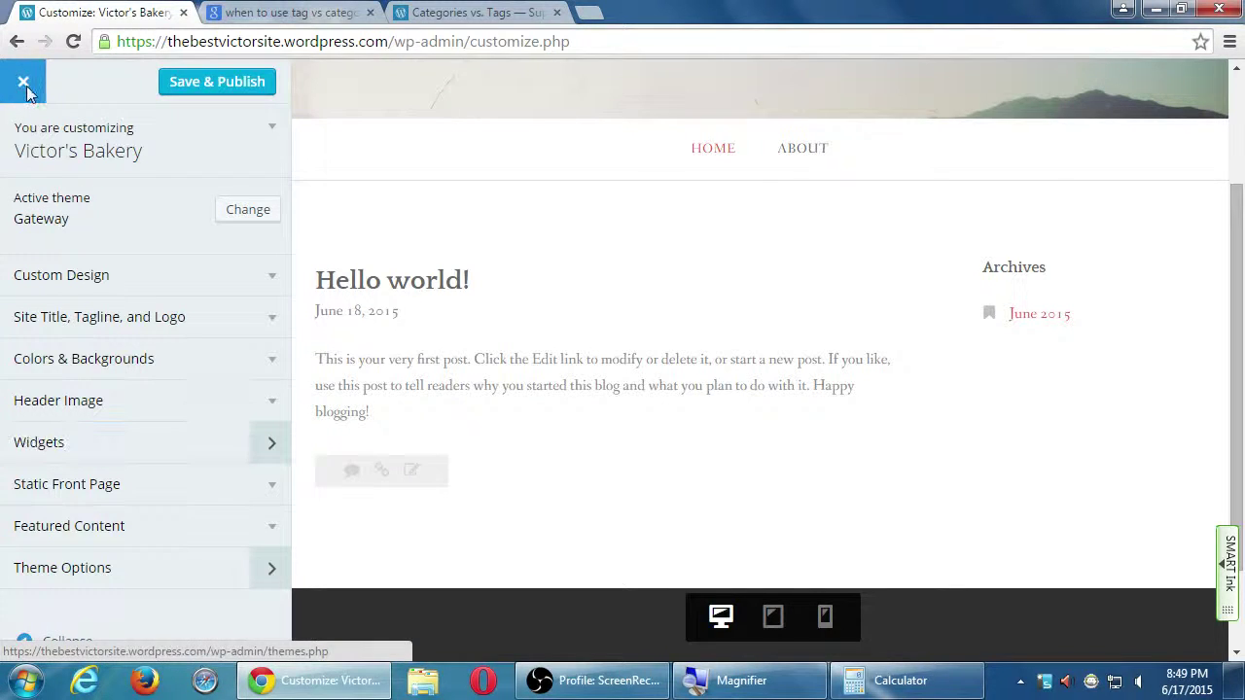
click(569, 218)
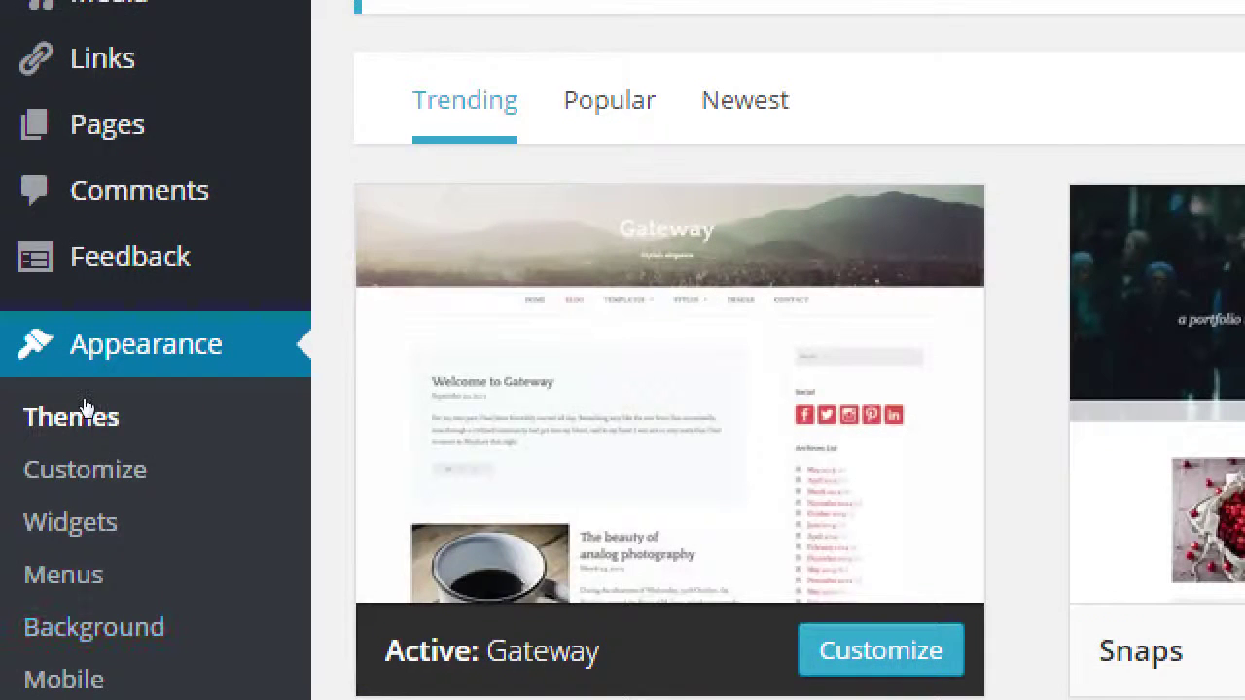
Reopen the customizer for the Gateway theme, examine its Theme Options, and return to the main customization settings.
click(23, 471)
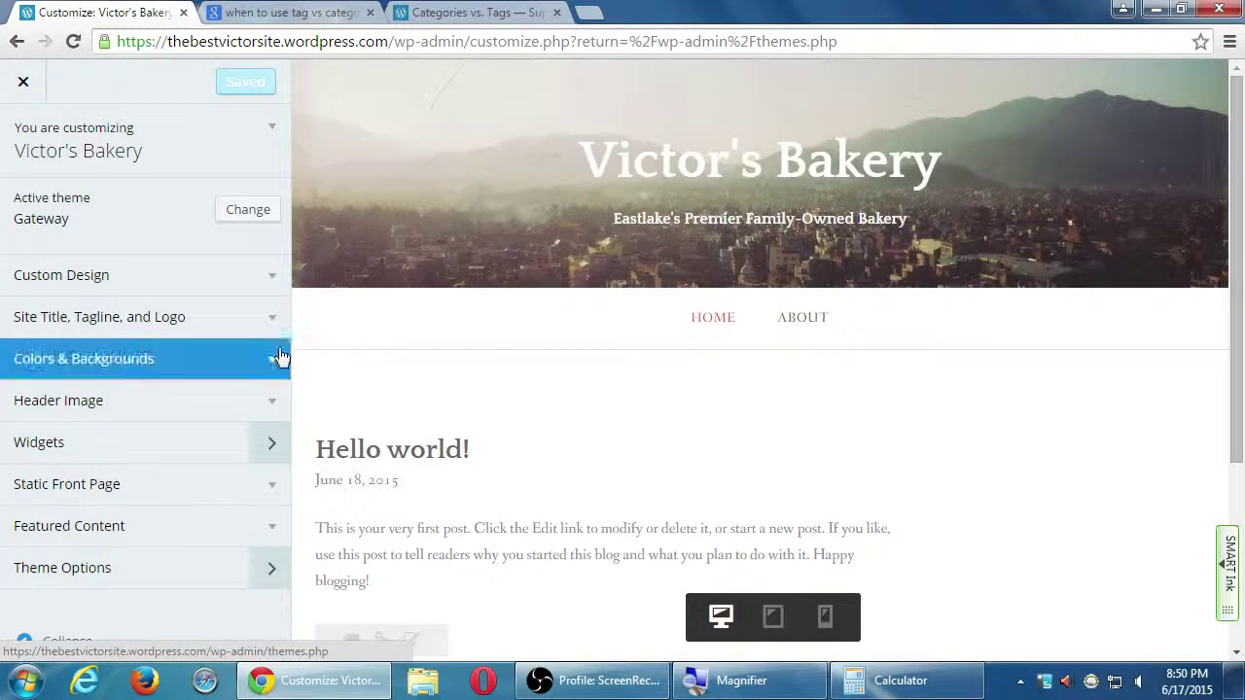
click(232, 567)
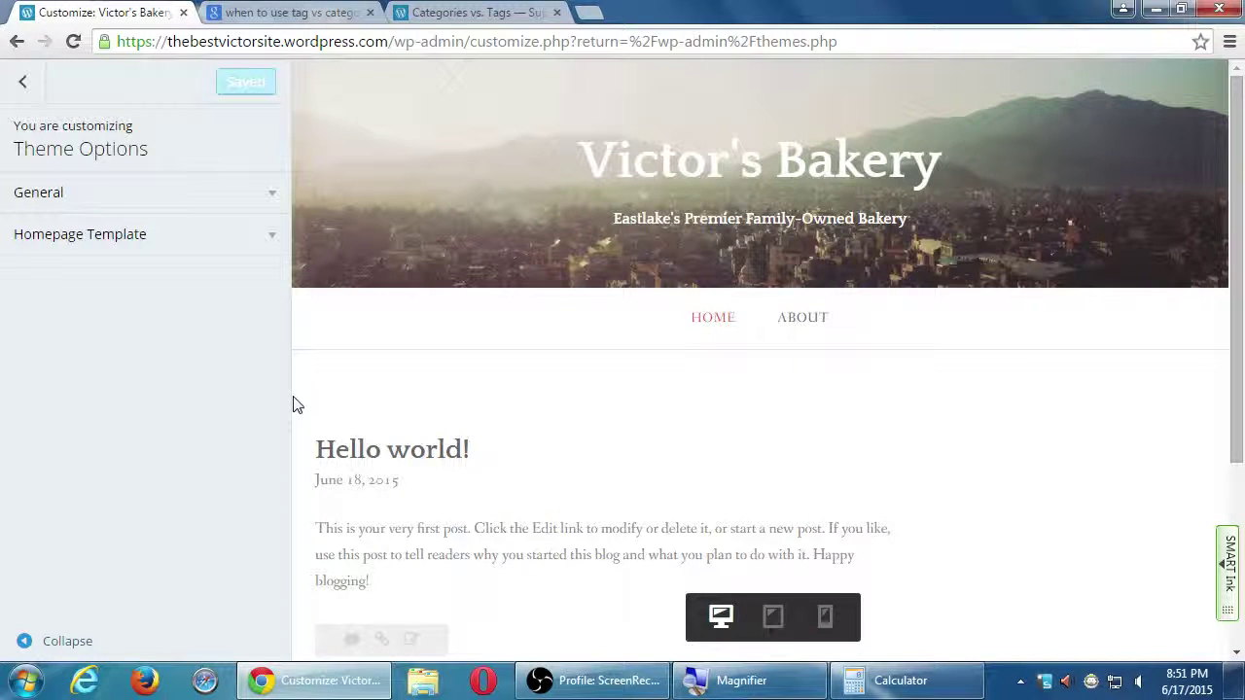
click(22, 82)
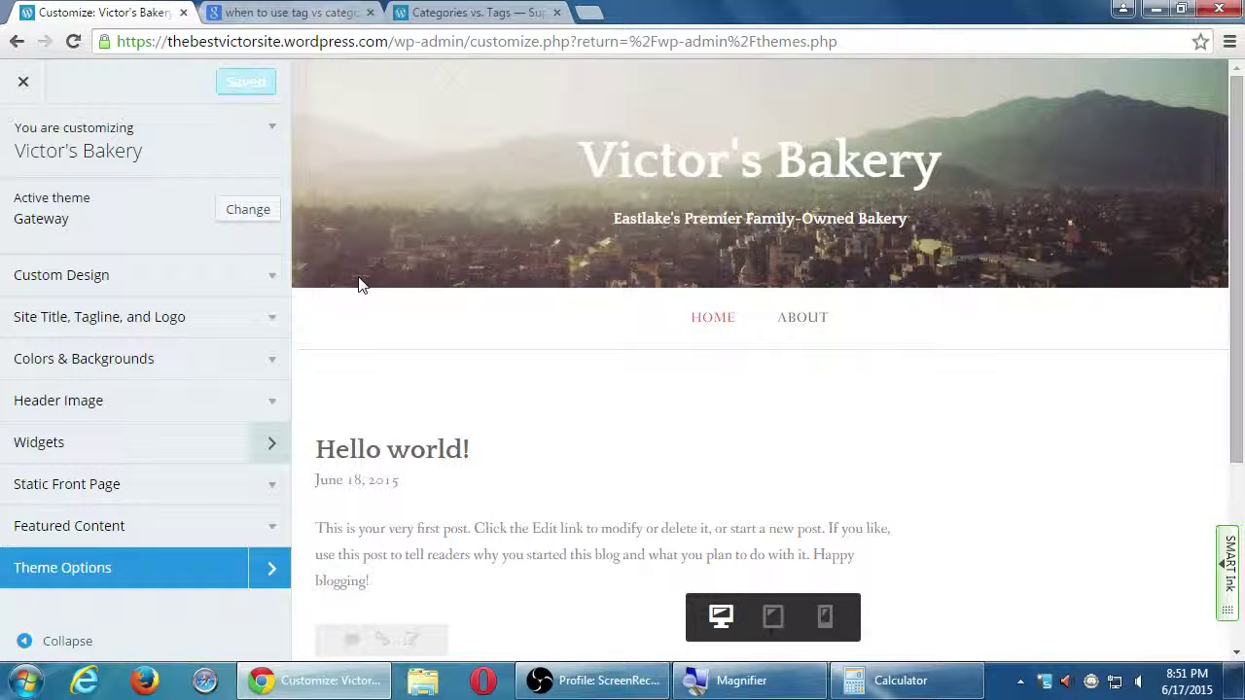
Examine the Site Title, Tagline, and Logo settings and the Custom Design section, collapsing each after viewing.
click(268, 318)
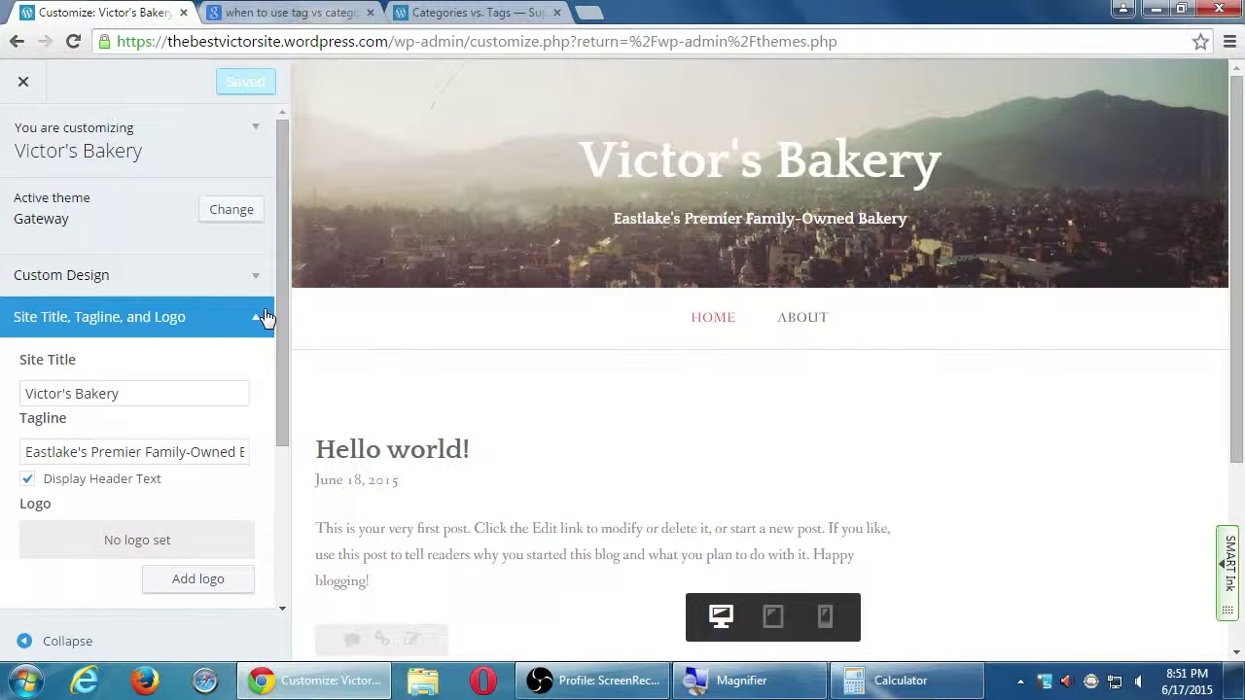
click(264, 318)
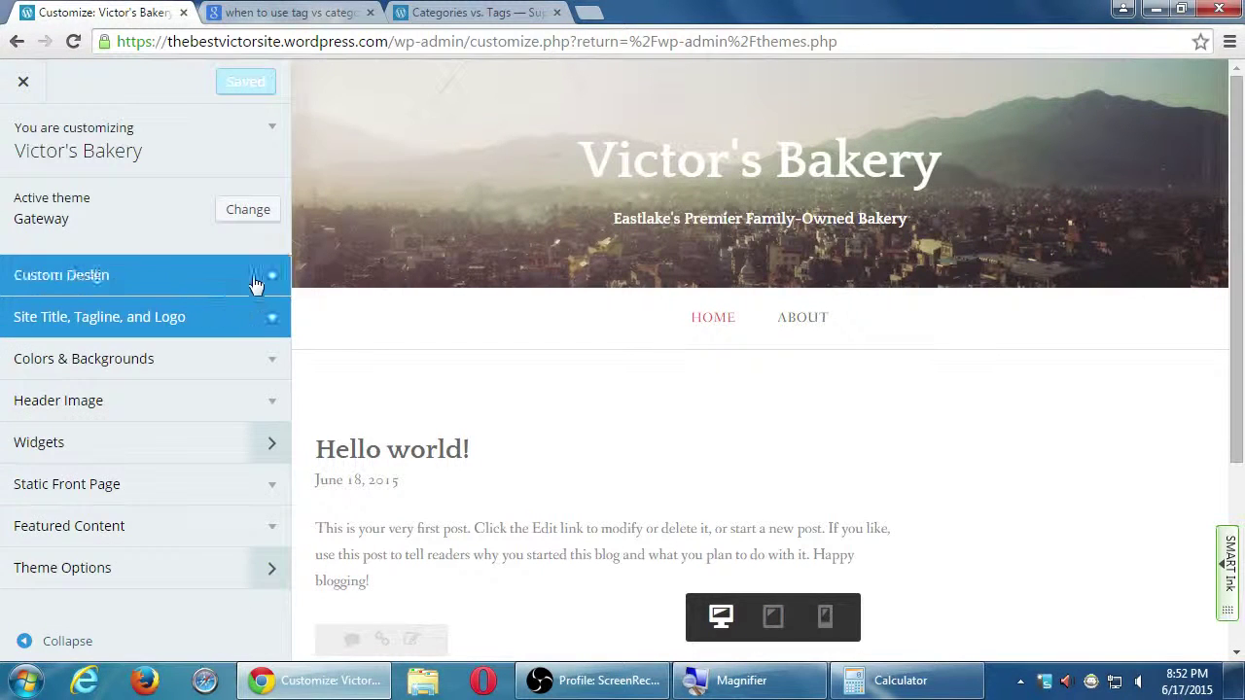
click(254, 279)
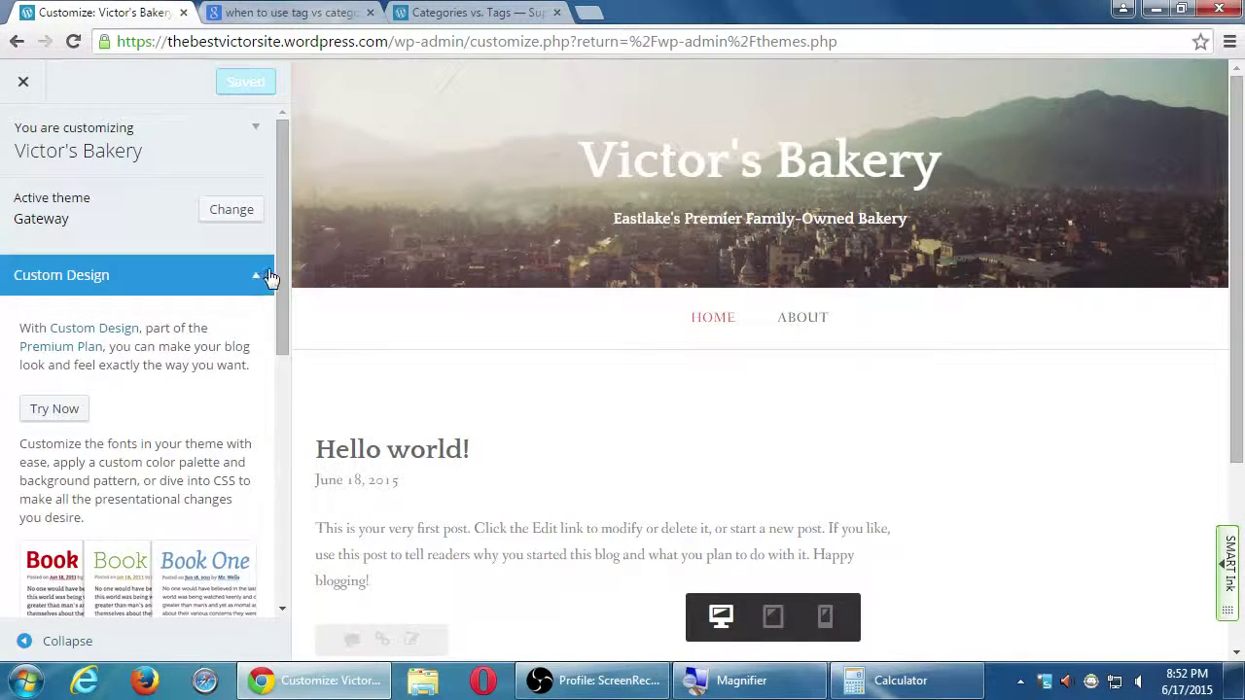
drag(280, 262, 261, 278)
click(261, 278)
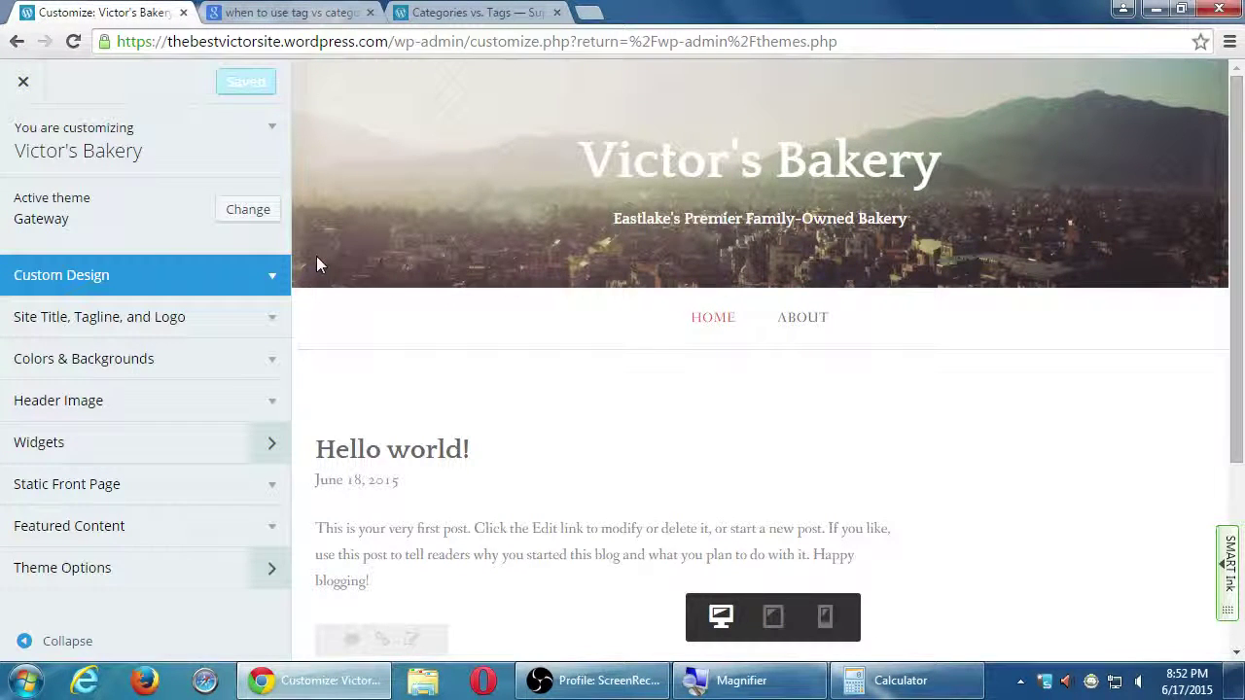
Examine the Header Image settings, including the recommended size, current header and suggested images.
click(270, 409)
scroll(268, 399, down, 1)
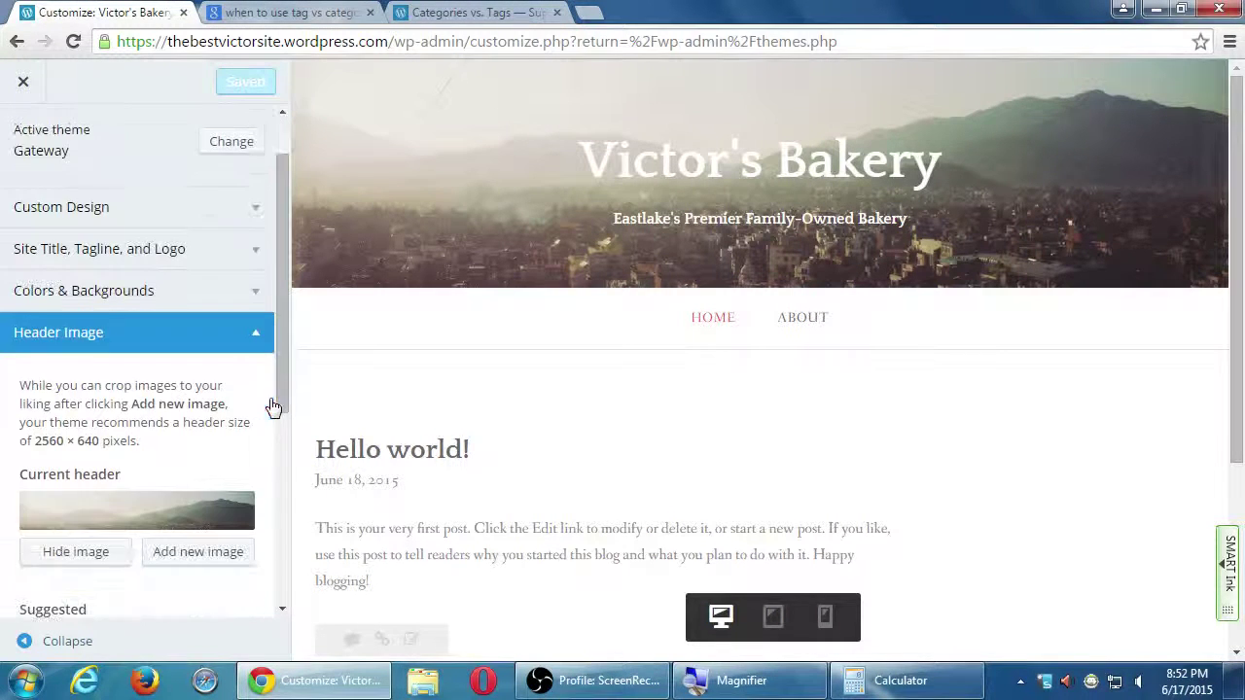
drag(278, 365, 274, 465)
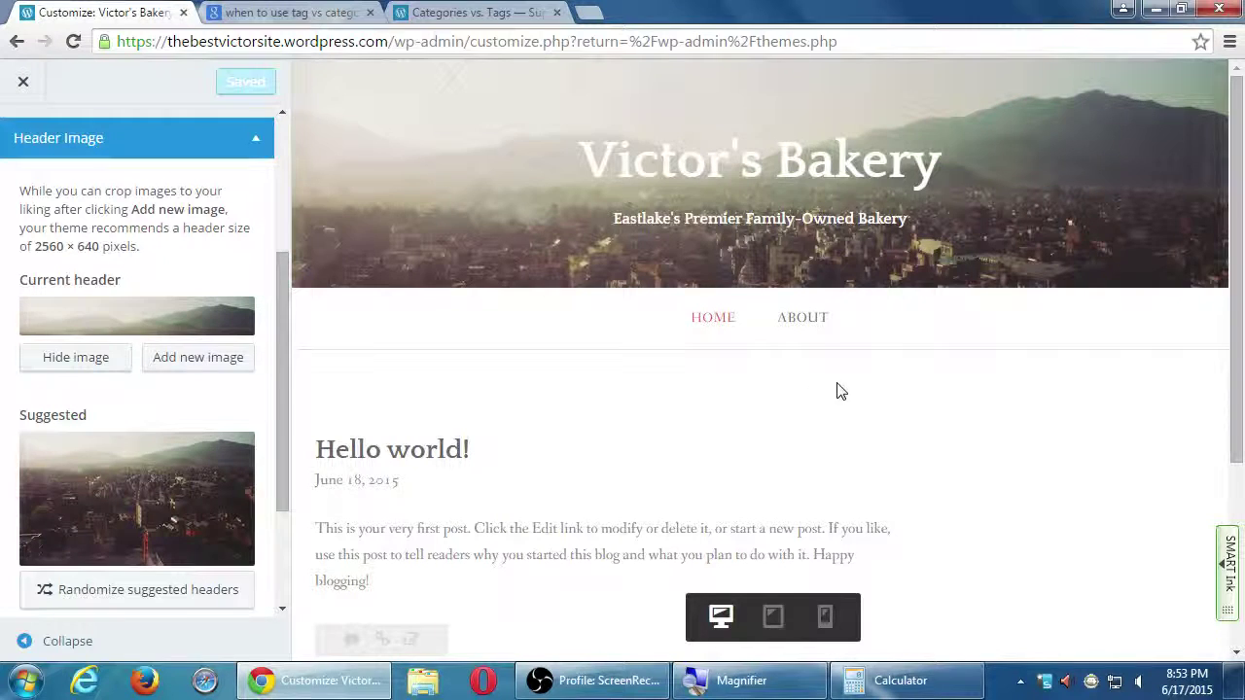
Preview the bakery site at tablet and phone sizes, and leave the customizer without making changes.
click(776, 623)
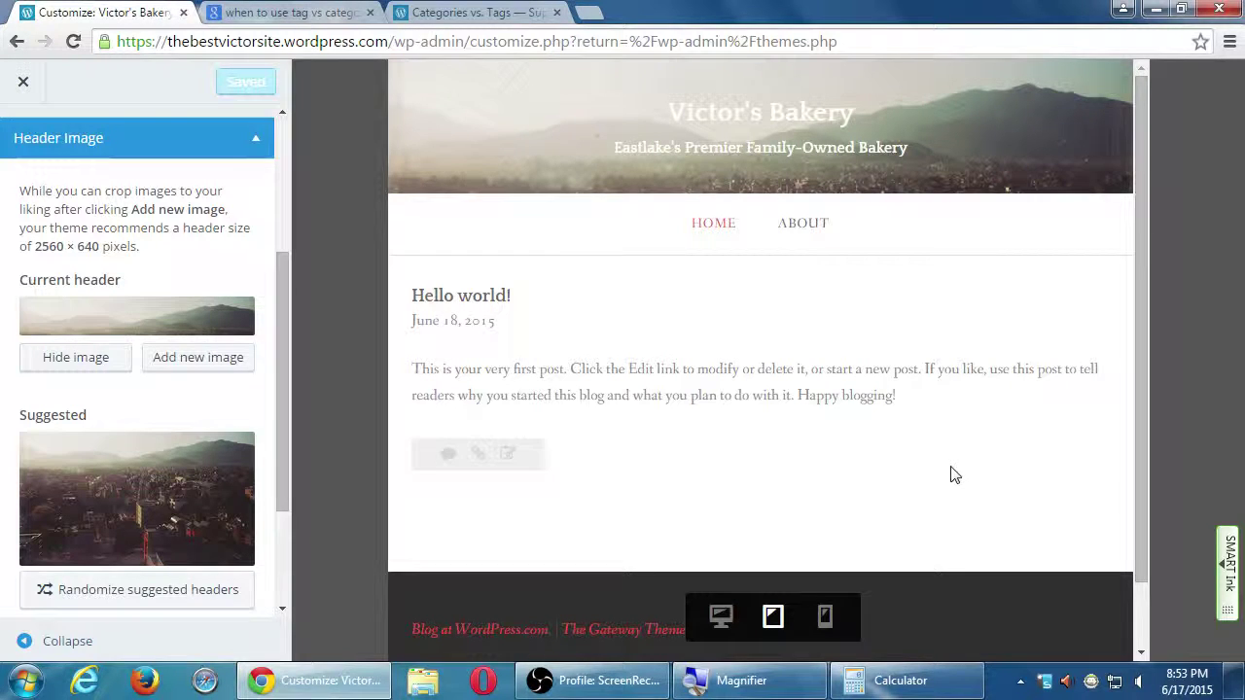
click(825, 619)
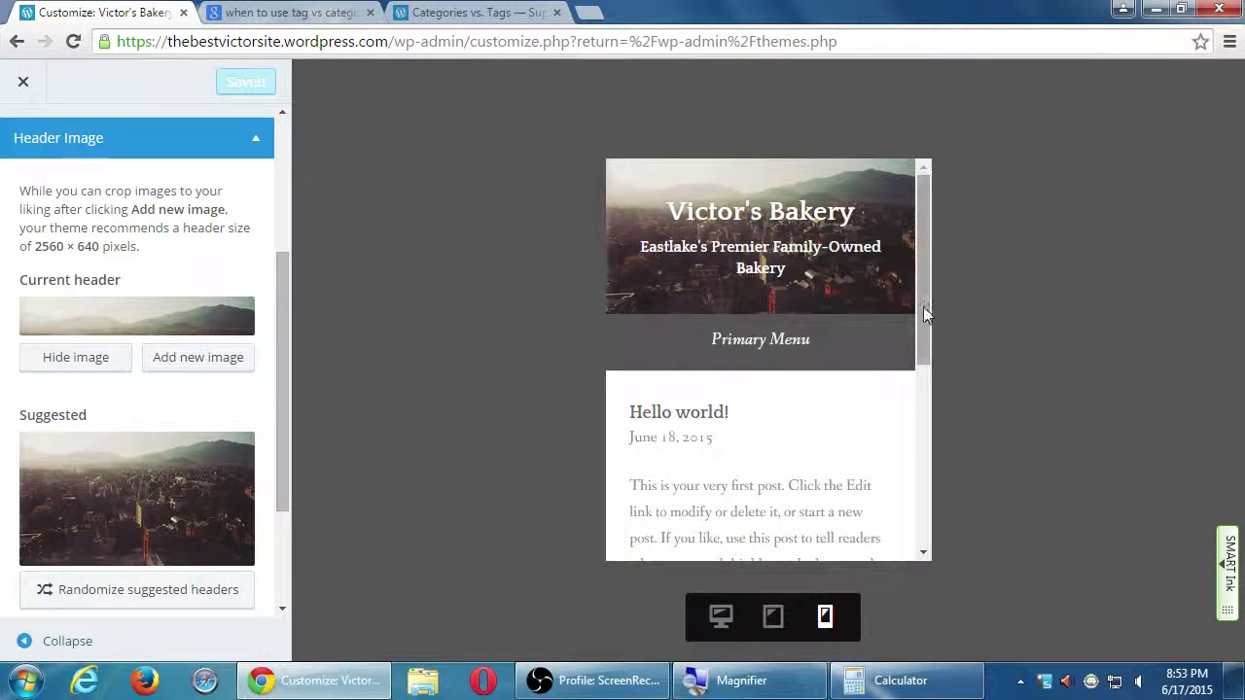
drag(923, 306, 951, 517)
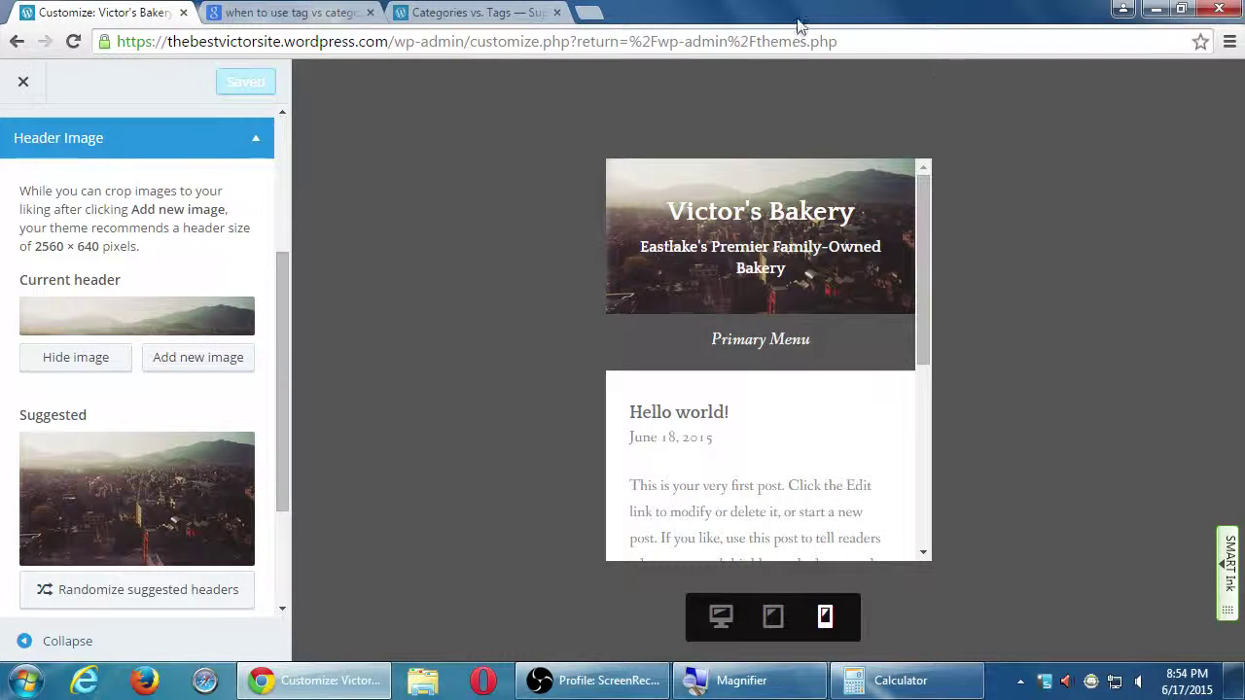
click(24, 82)
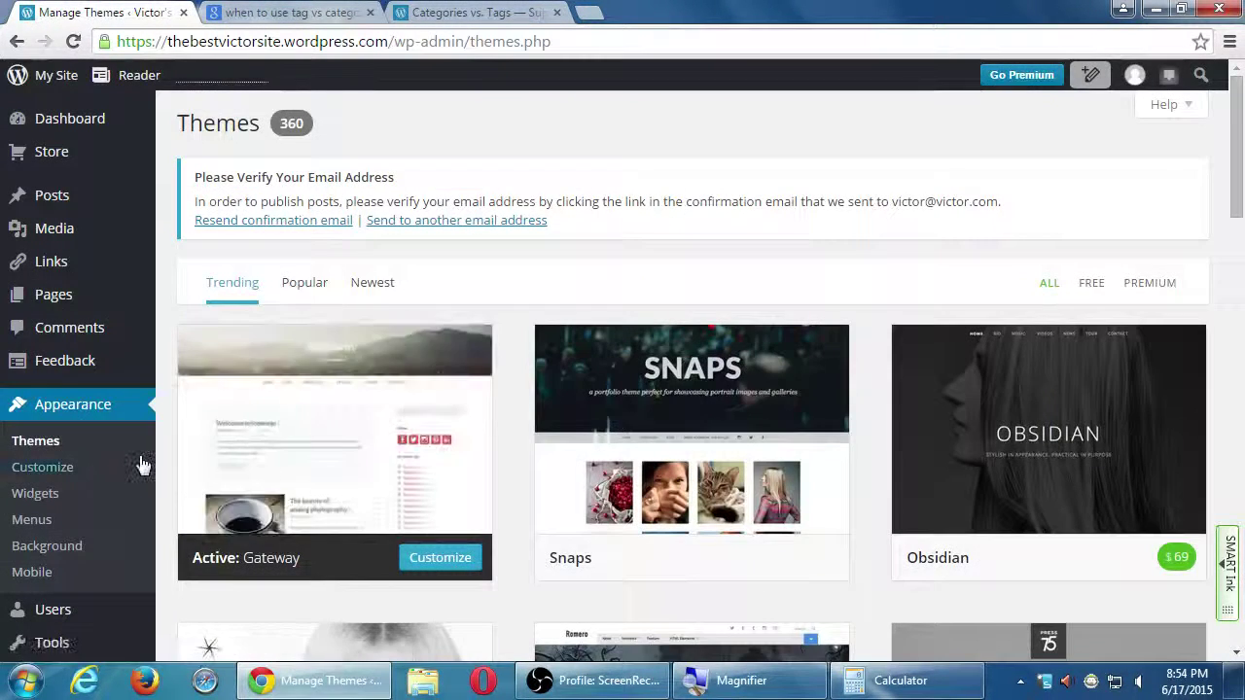
Check the Snaps theme's details for the responsive-width tag, and close the details.
click(680, 445)
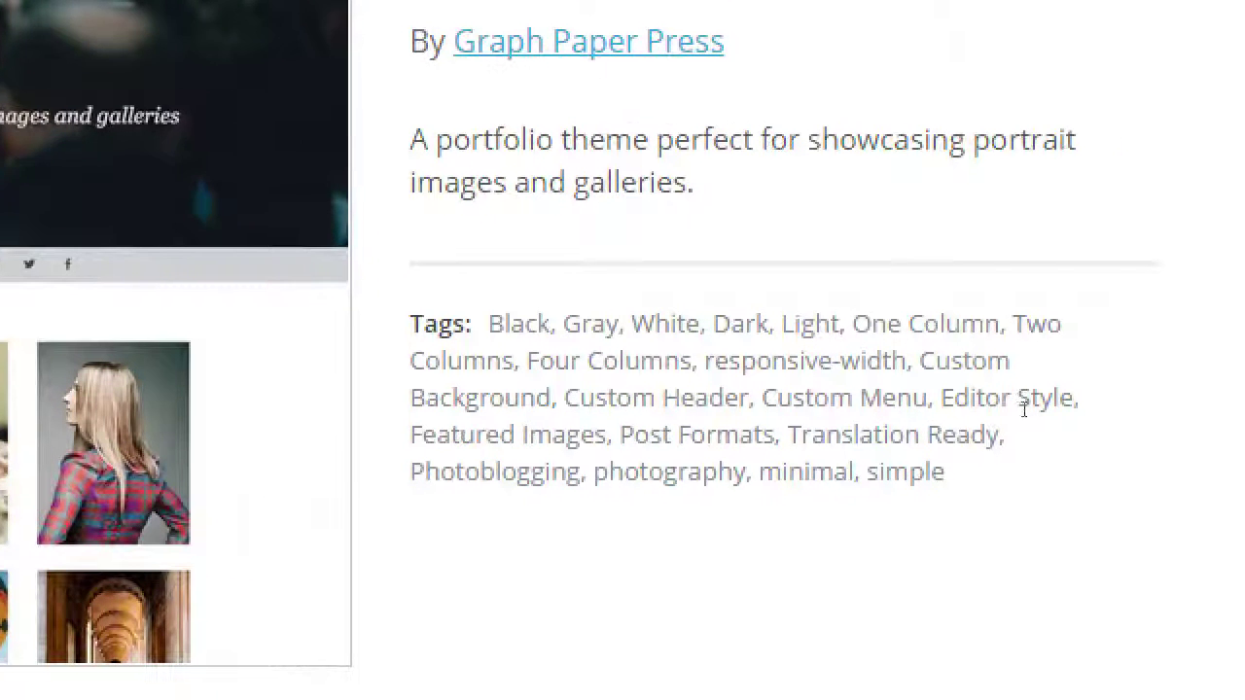
drag(989, 416, 1053, 430)
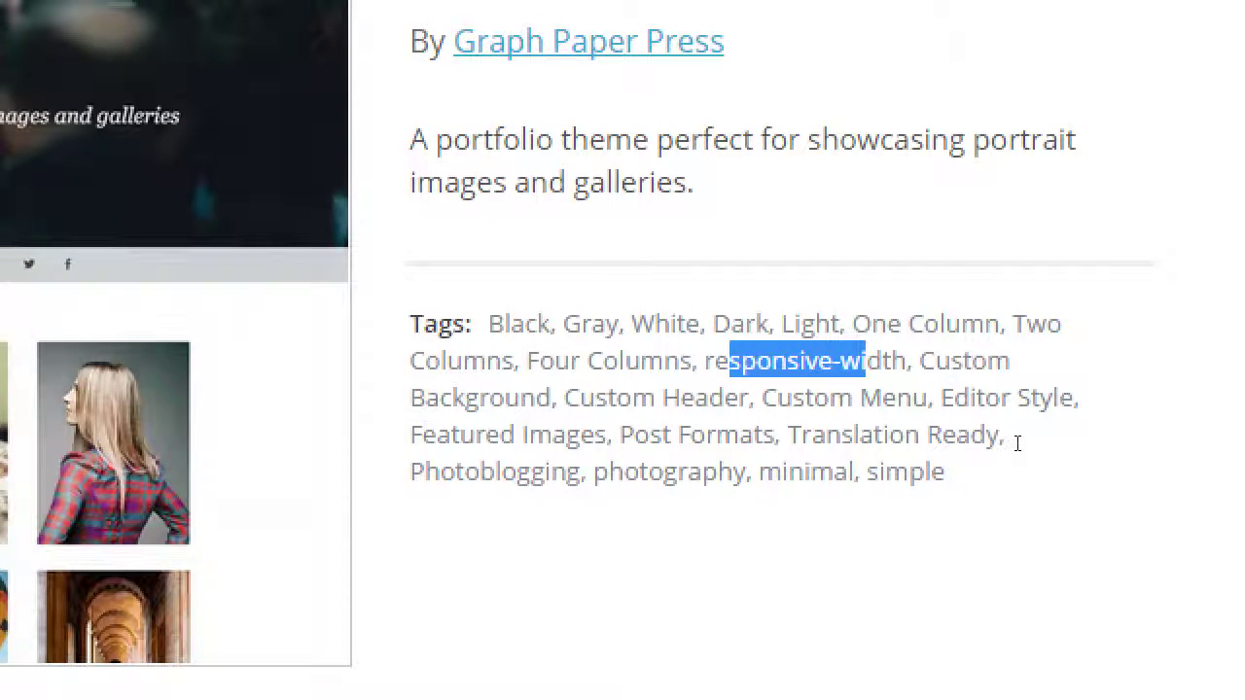
key(Escape)
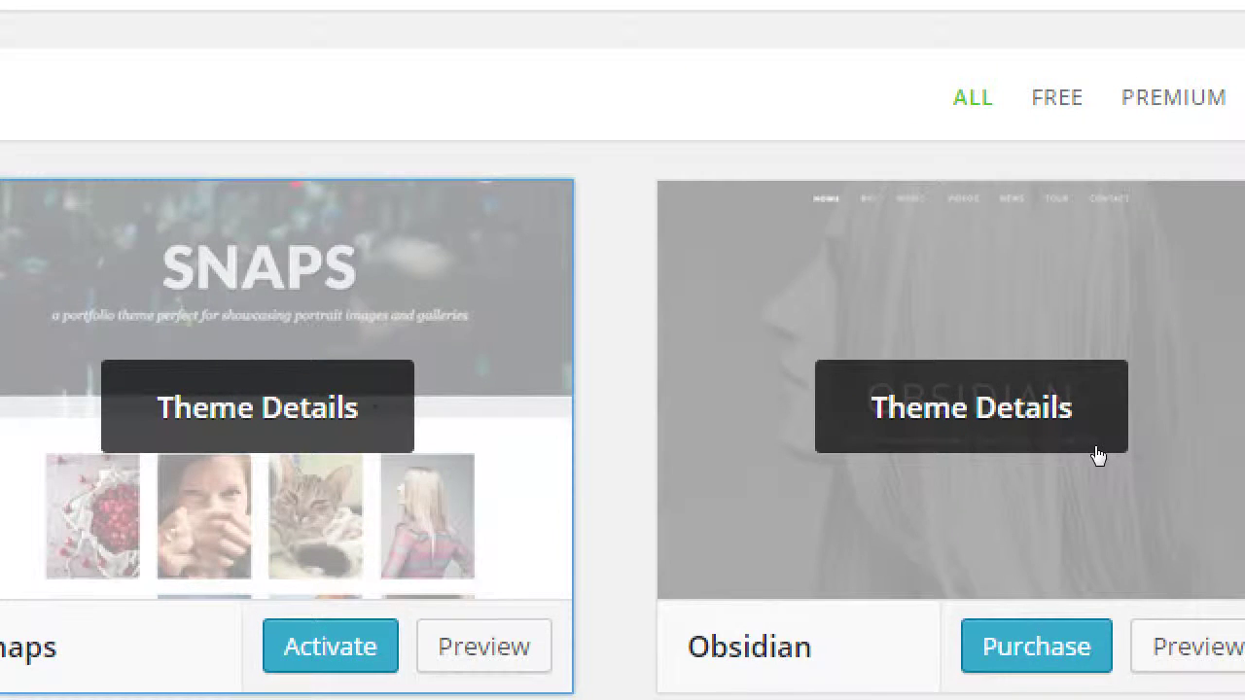
Check the Obsidian theme's details for the Responsive Layout tag, and return to the theme list.
click(1098, 454)
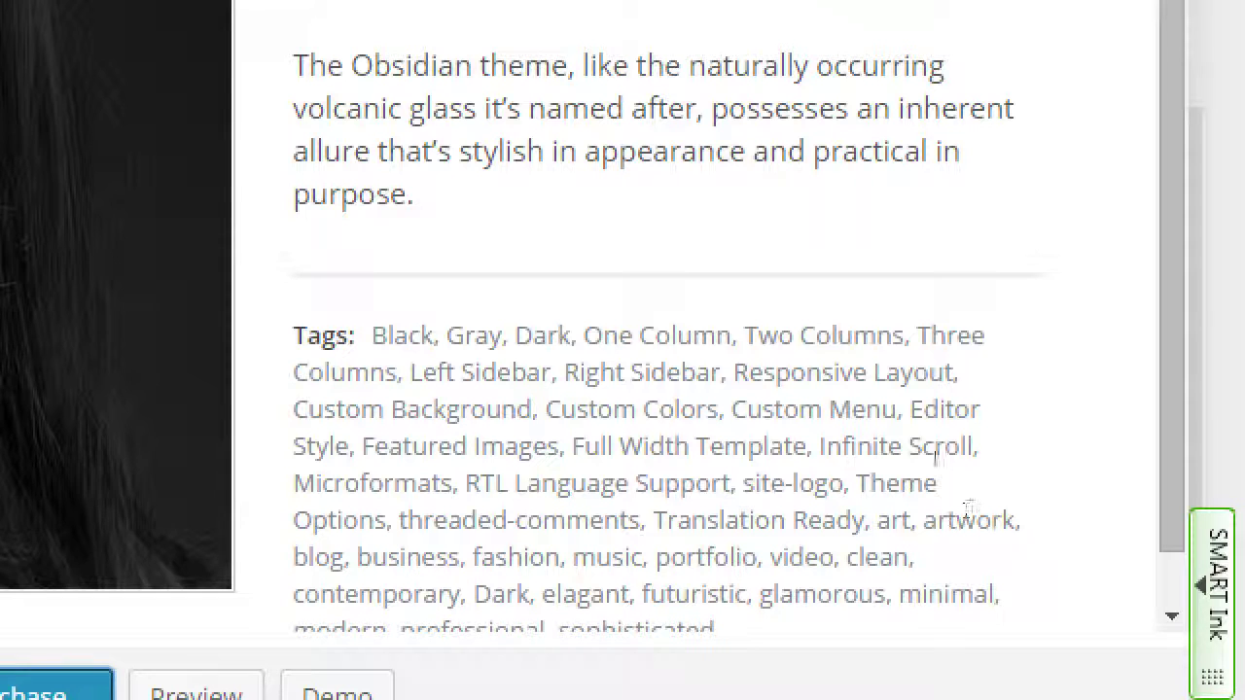
drag(746, 372, 943, 373)
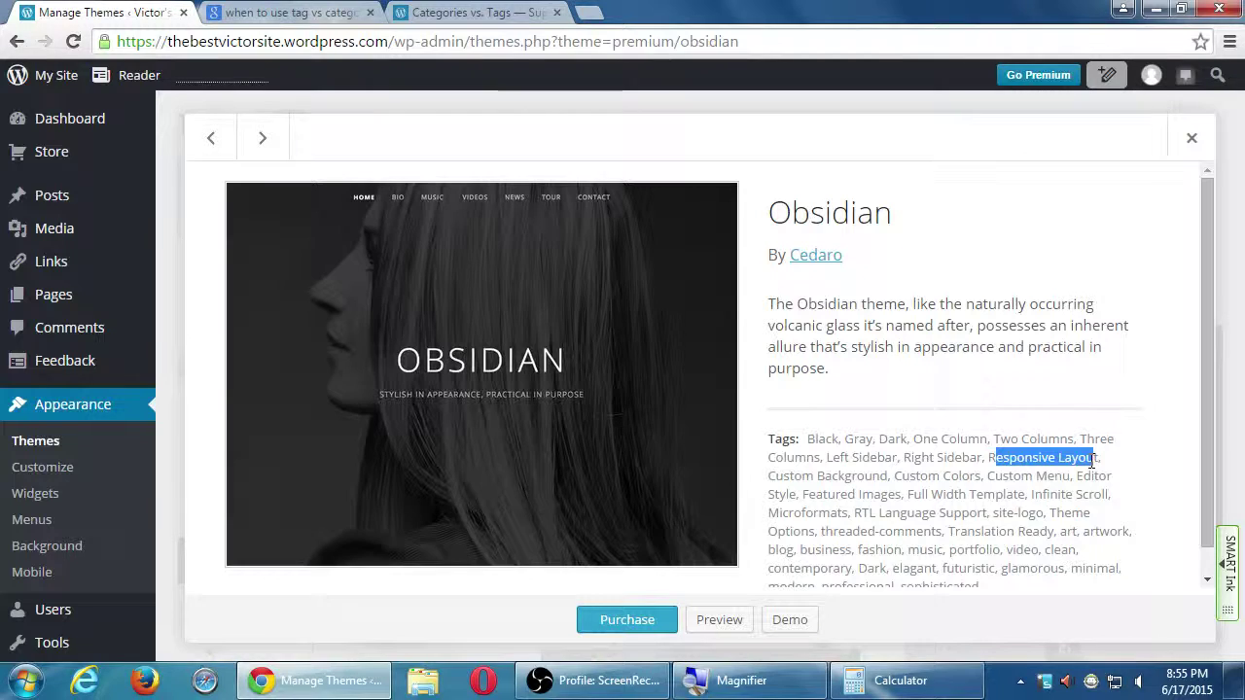
click(1188, 146)
Reopen the customizer for the active theme, preview the site at phone size, and return to the theme list.
scroll(950, 350, down, 2)
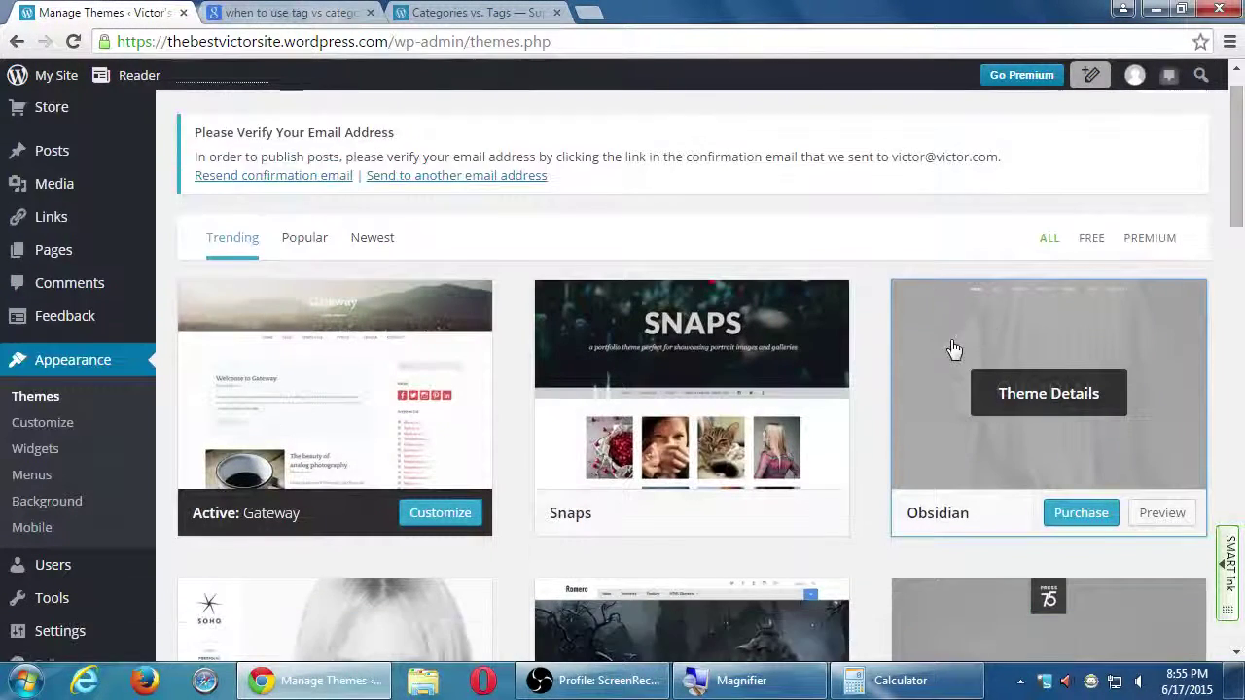
mouse_move(756, 369)
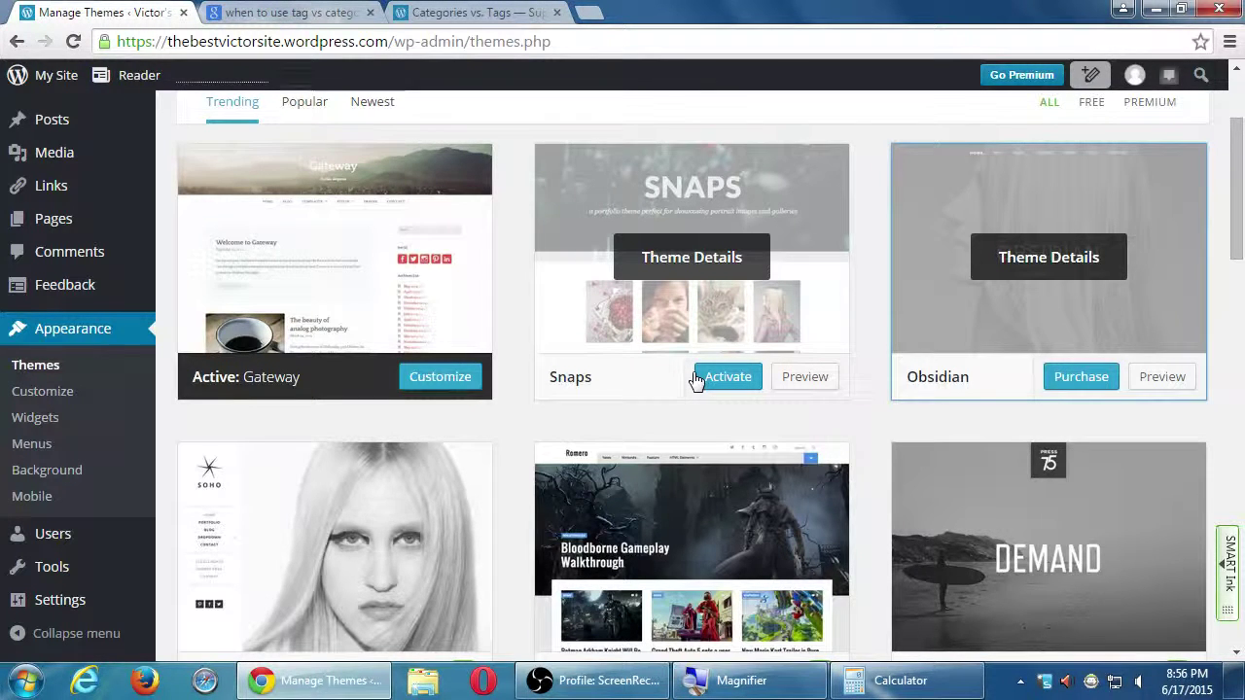
click(43, 390)
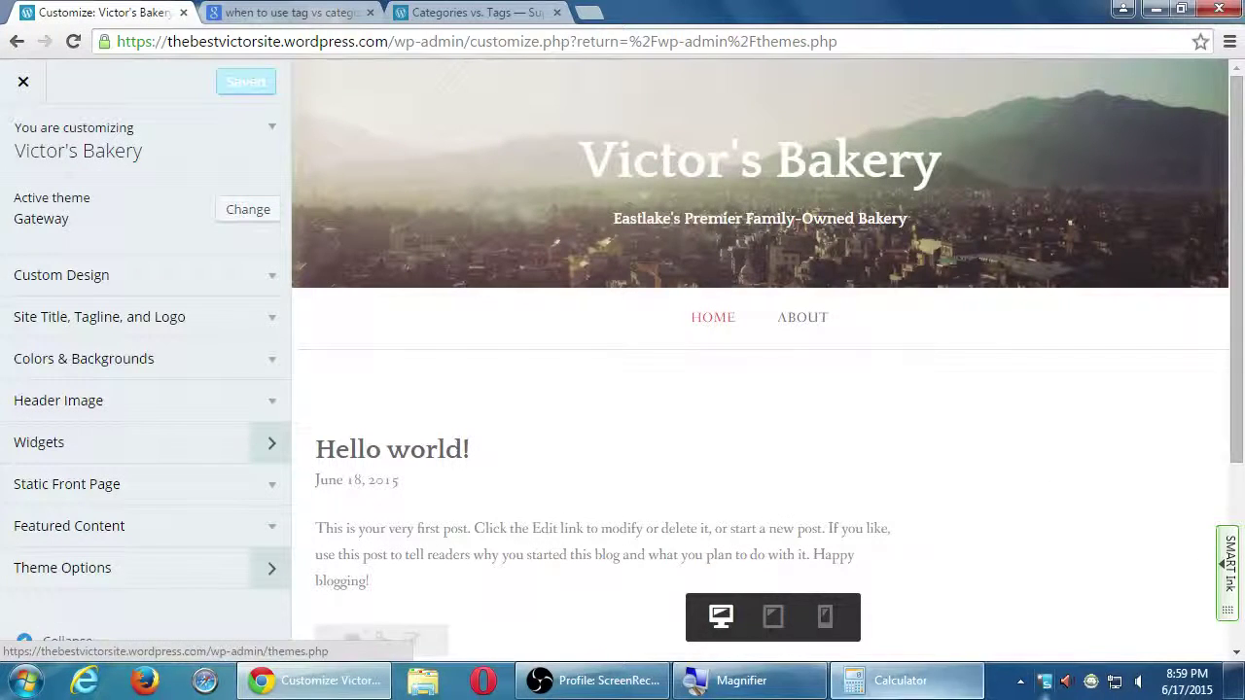
click(824, 618)
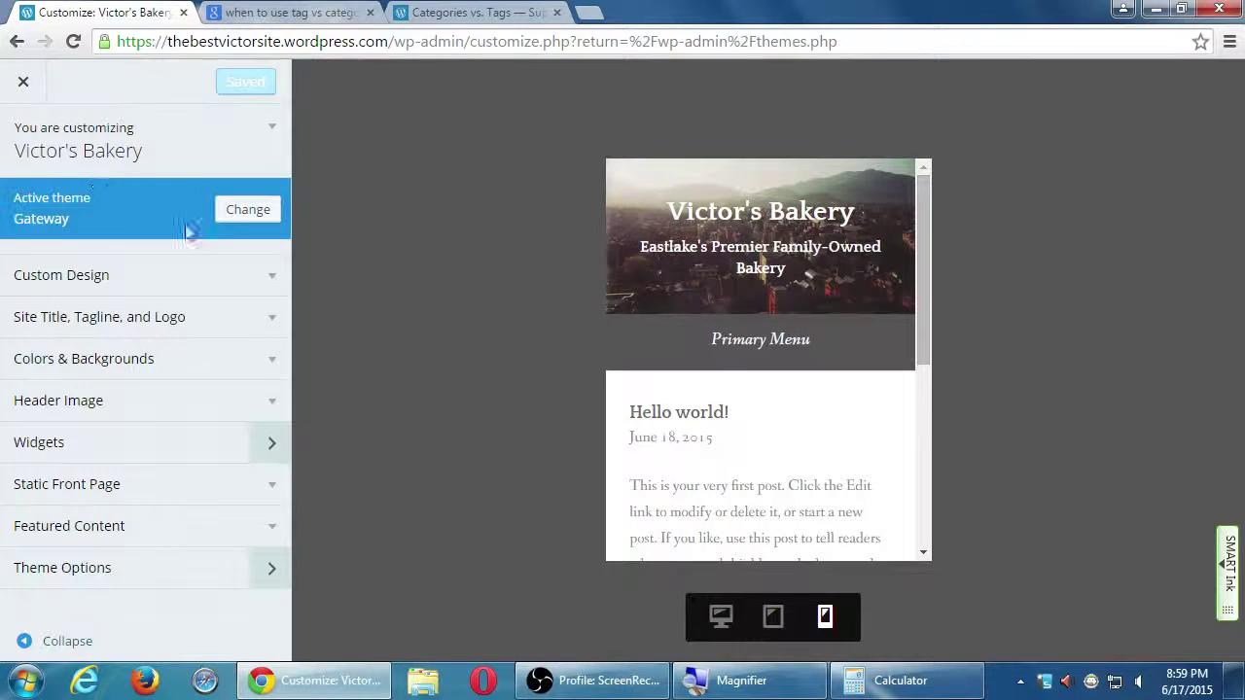
click(24, 82)
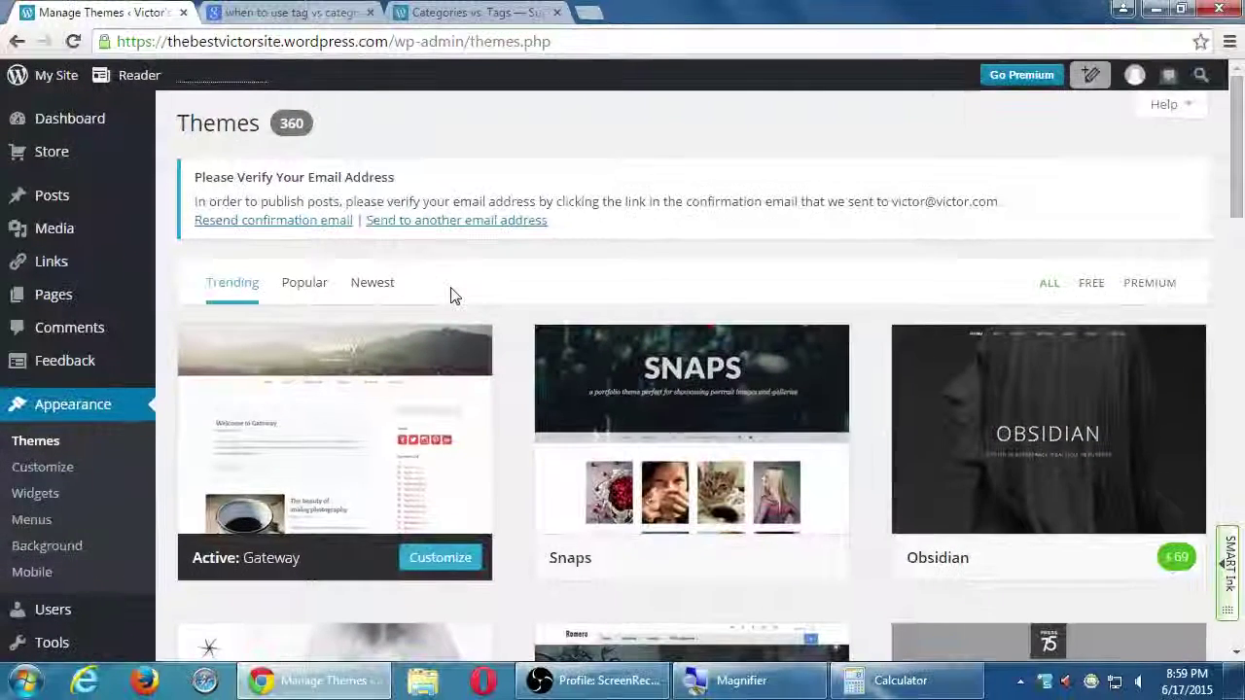
Search Google in a new browser tab for "best bakery wordpress themes".
key(ctrl+t)
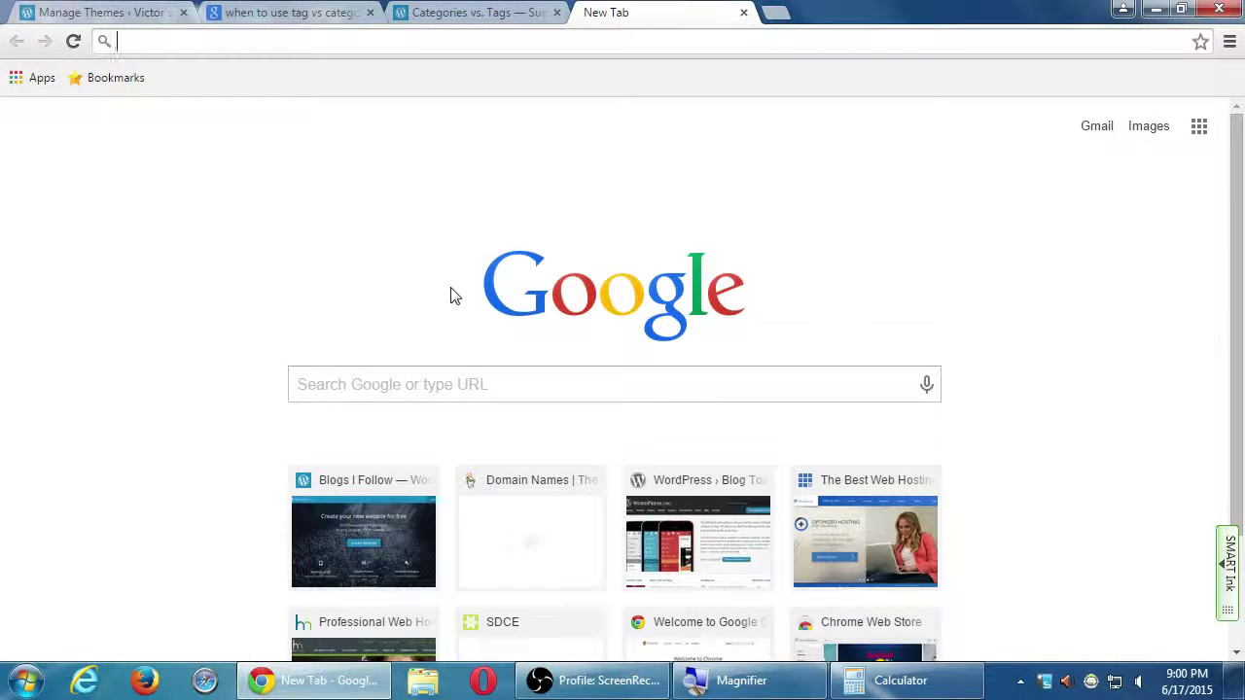
text(t)
key(BackSpace)
key(BackSpace)
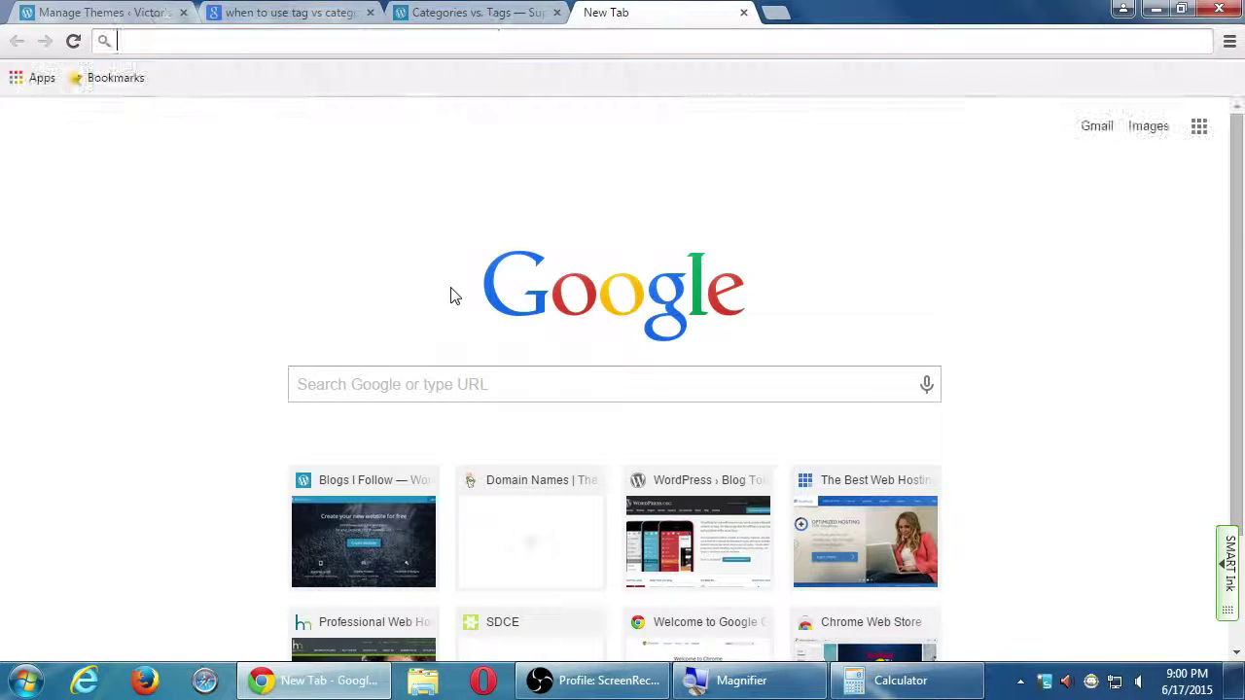
text(best bakery wordpress )
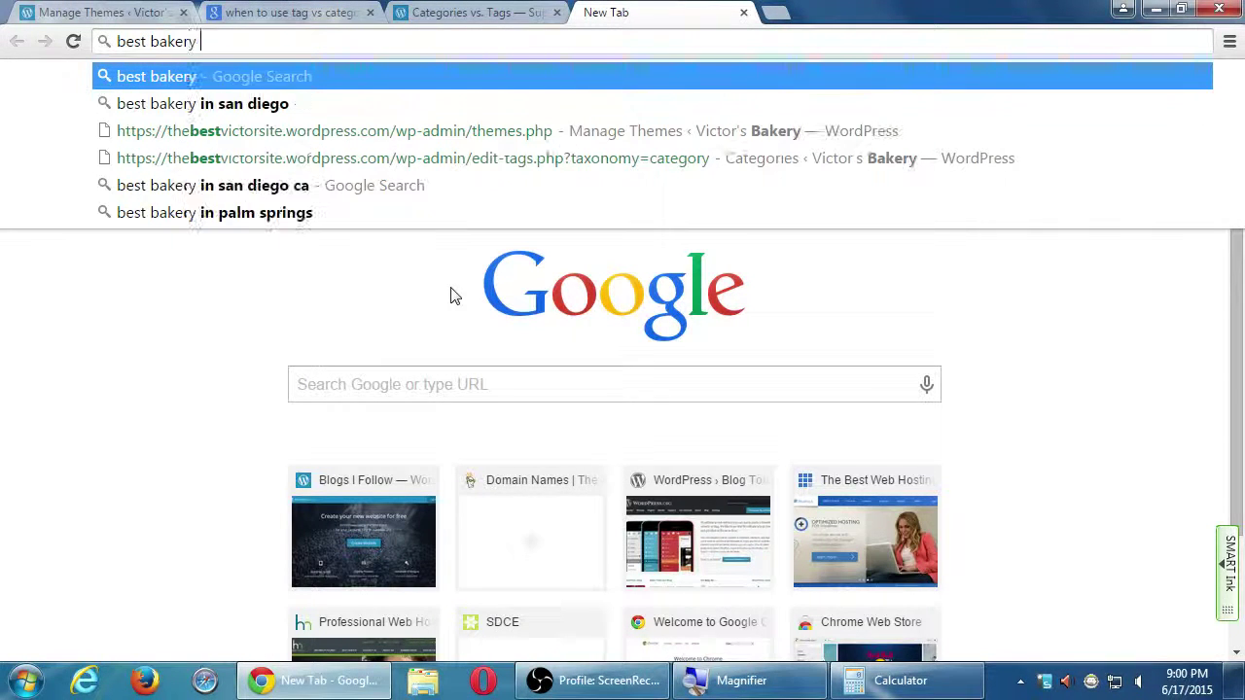
text(th)
key(Return)
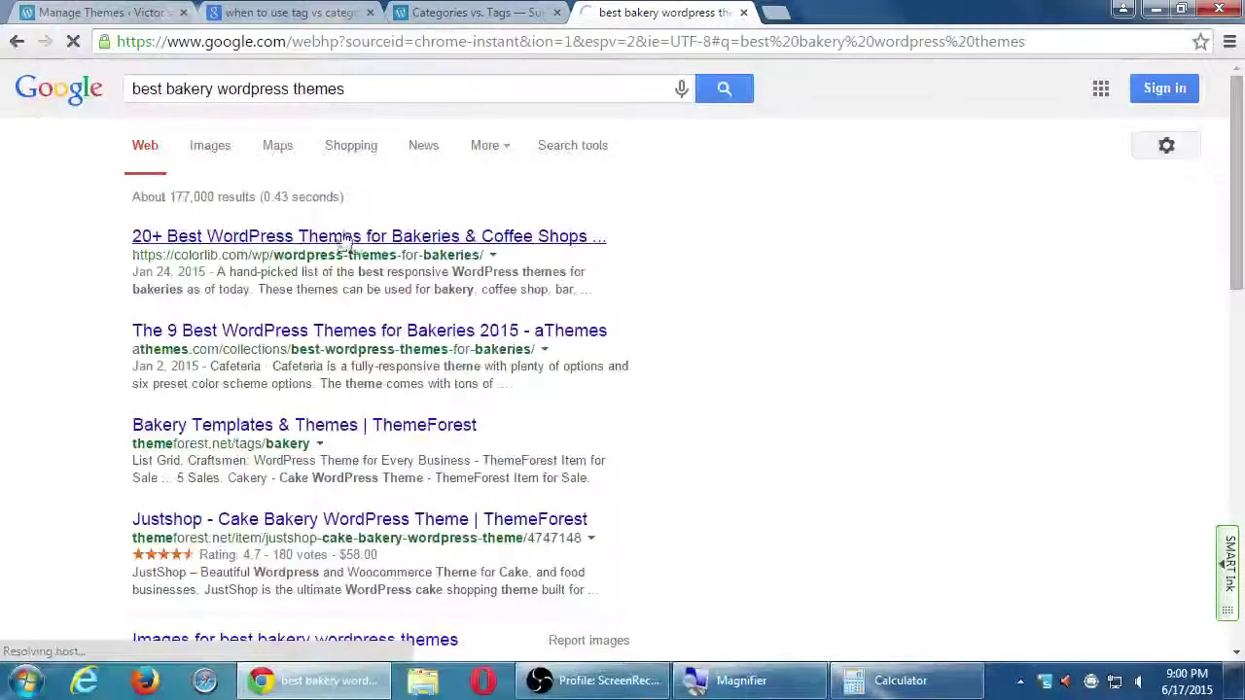
Check the colorlib article on bakery themes, return to the search results, and examine the other bakery theme listings.
click(580, 230)
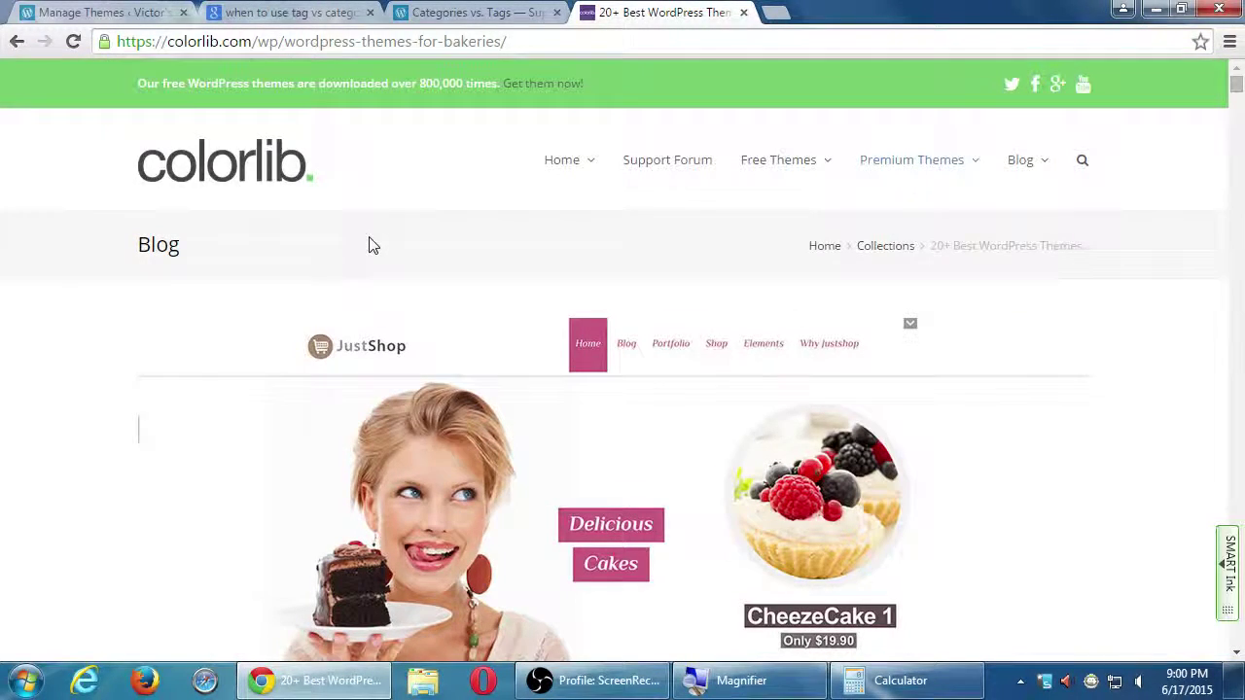
key(alt+Left)
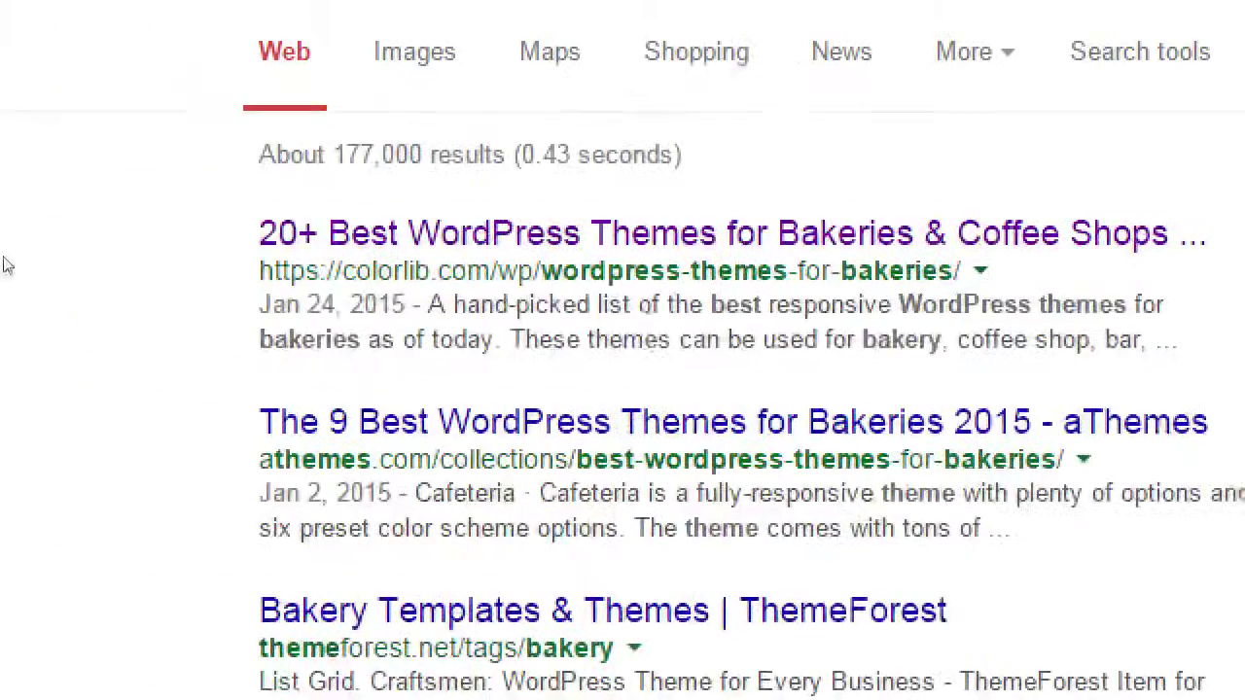
scroll(158, 606, down, 3)
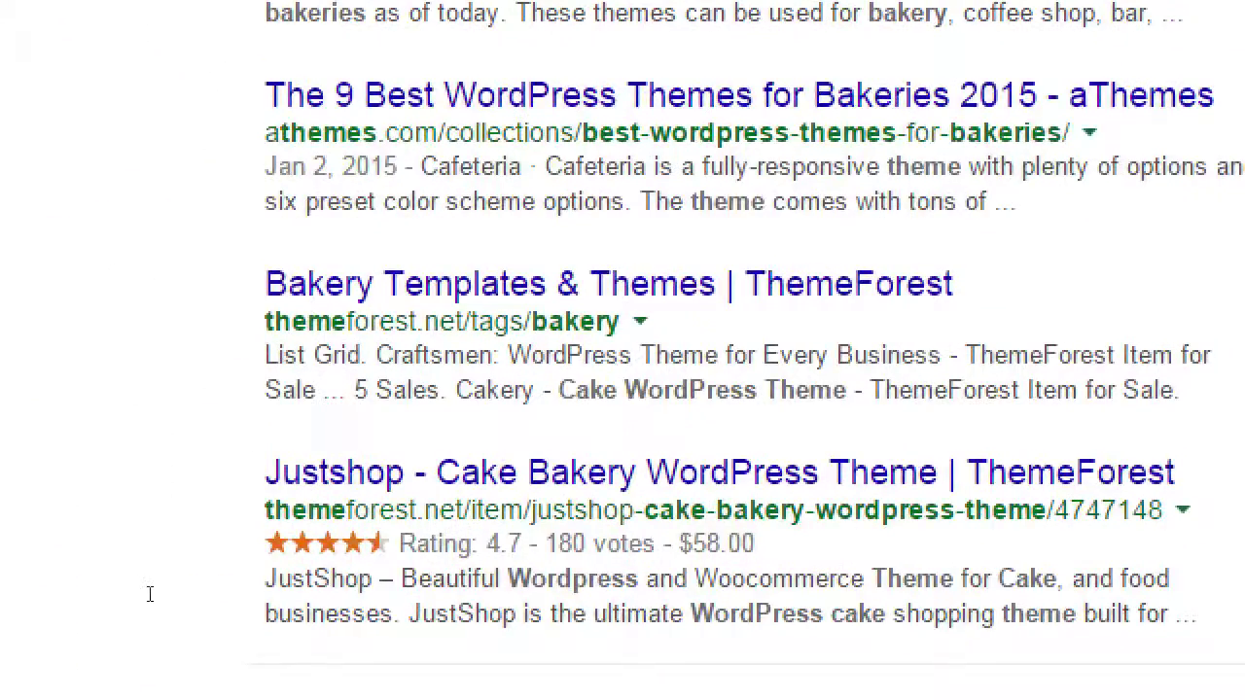
scroll(191, 583, down, 3)
scroll(127, 549, down, 5)
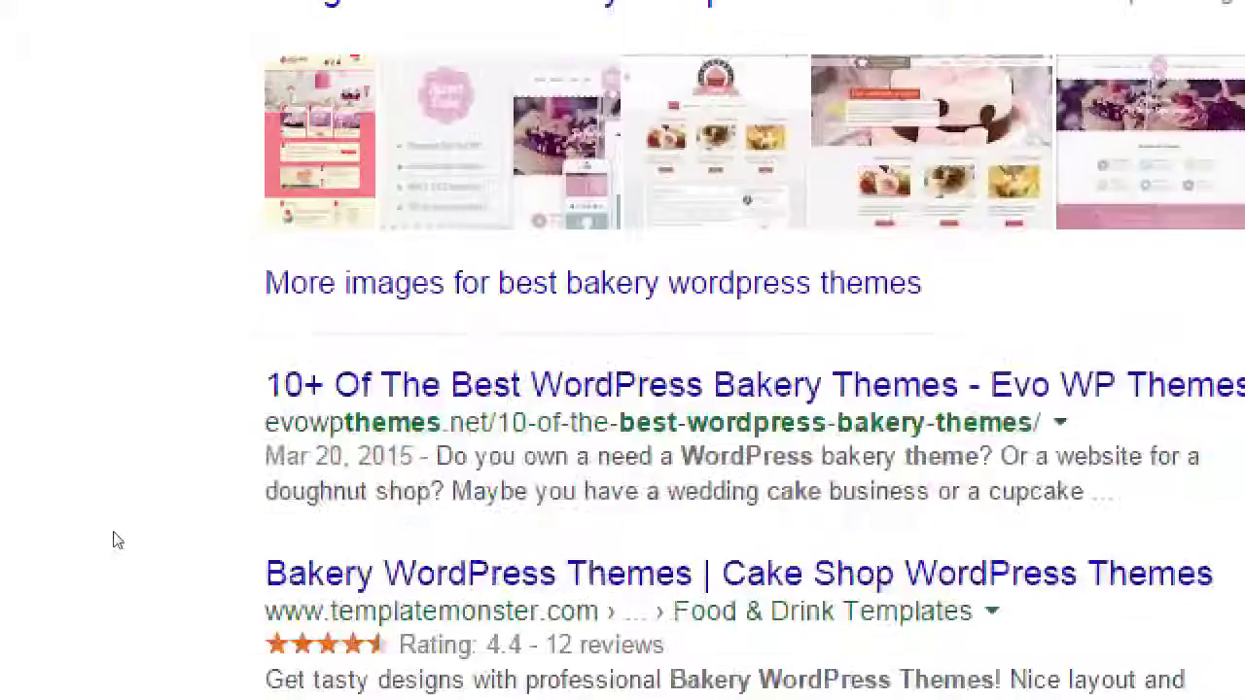
scroll(114, 539, up, 1)
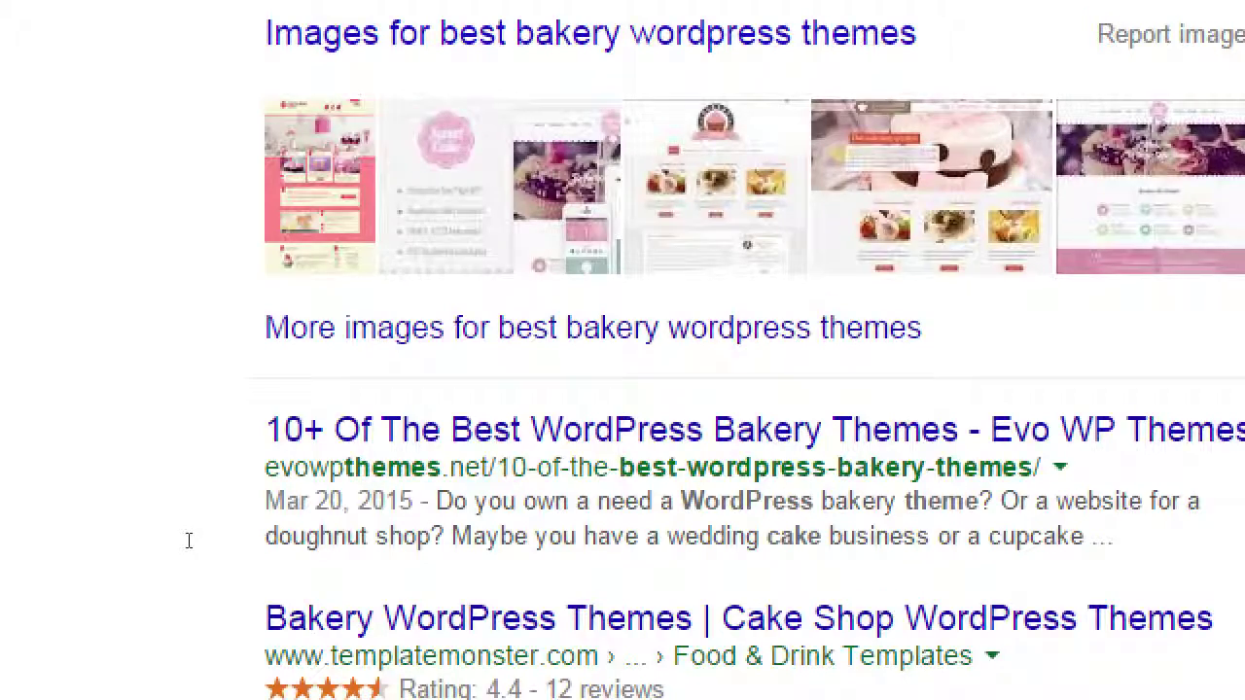
scroll(145, 544, down, 2)
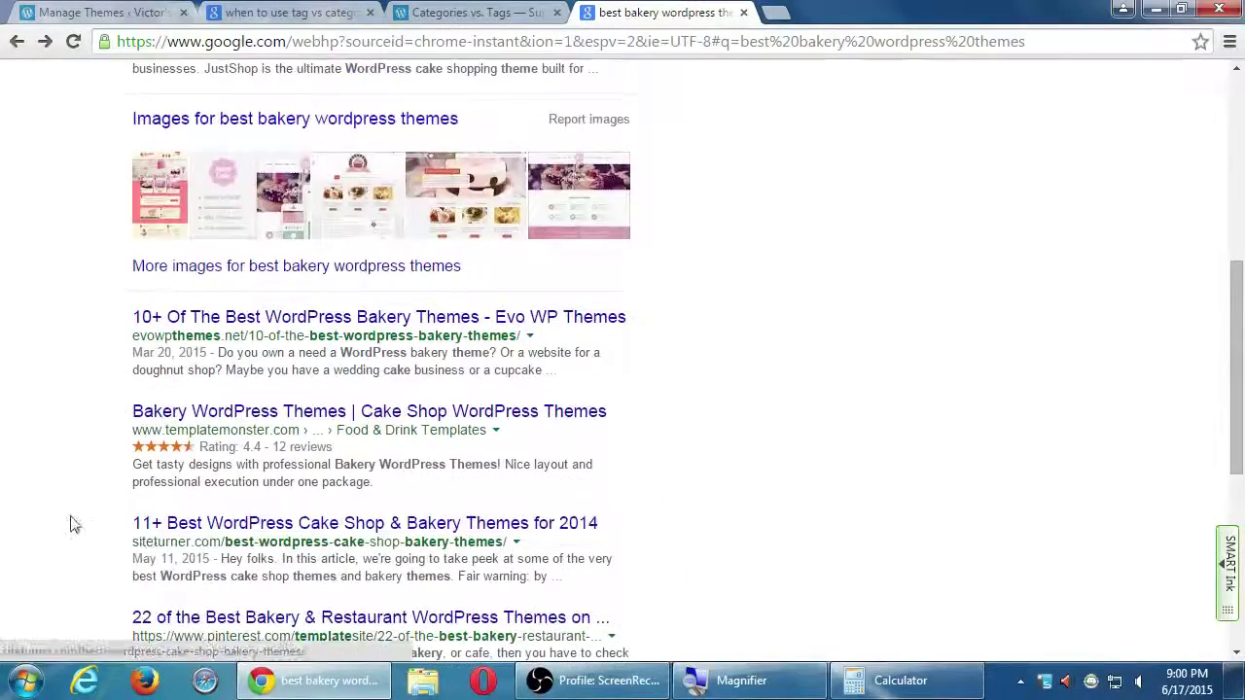
scroll(64, 520, down, 1)
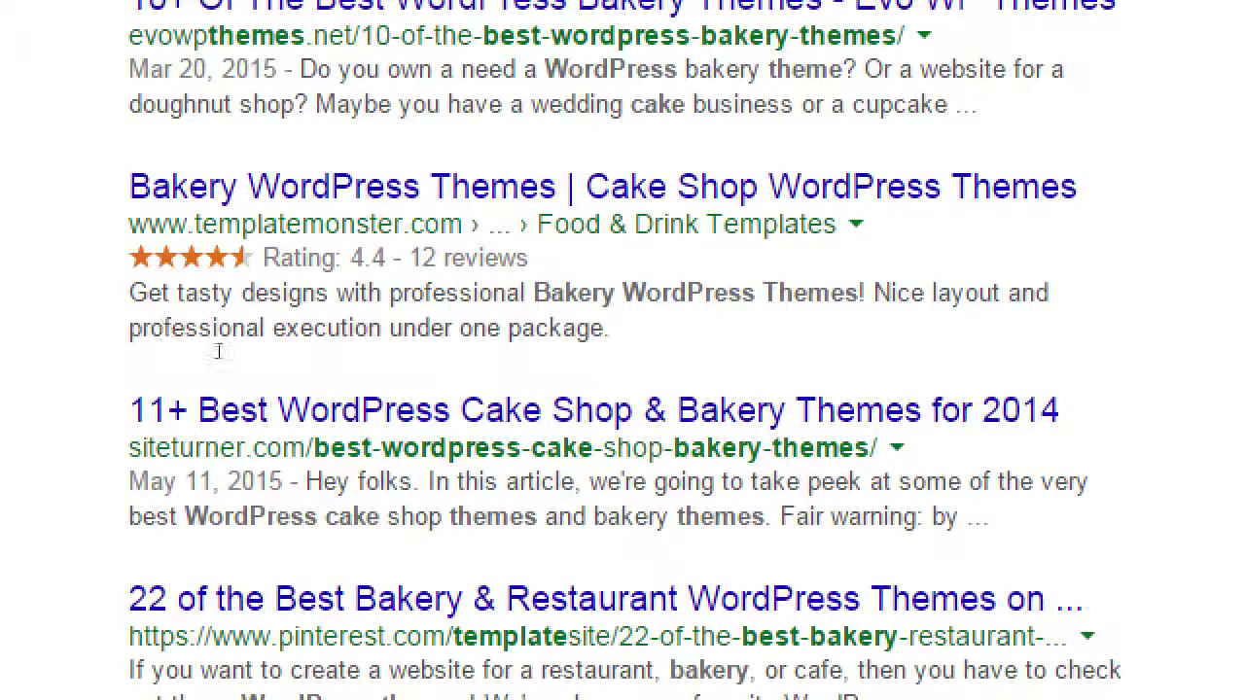
scroll(38, 360, up, 3)
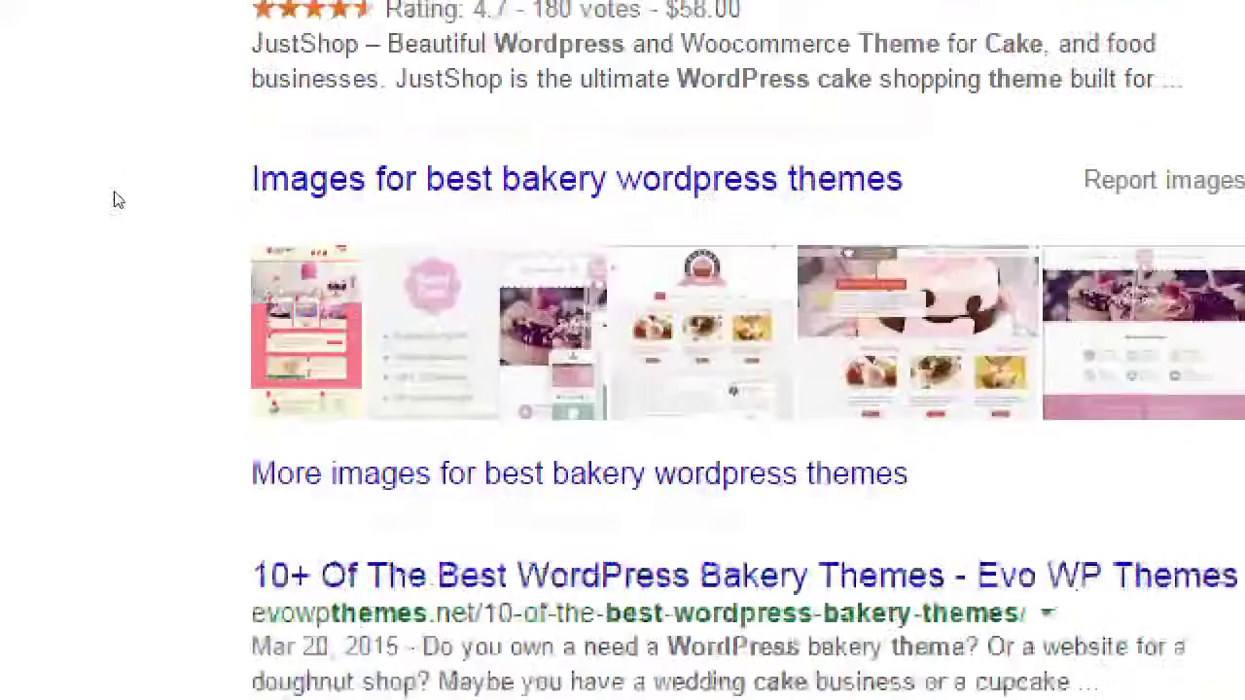
scroll(115, 199, up, 5)
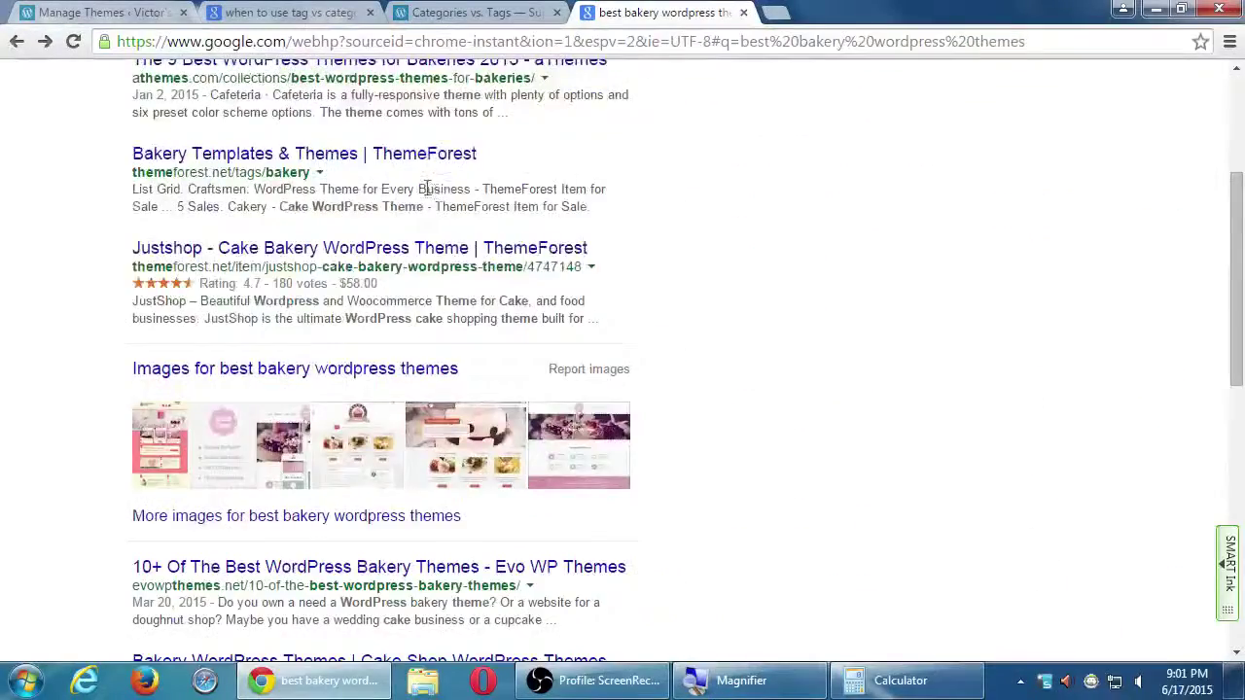
scroll(754, 301, down, 6)
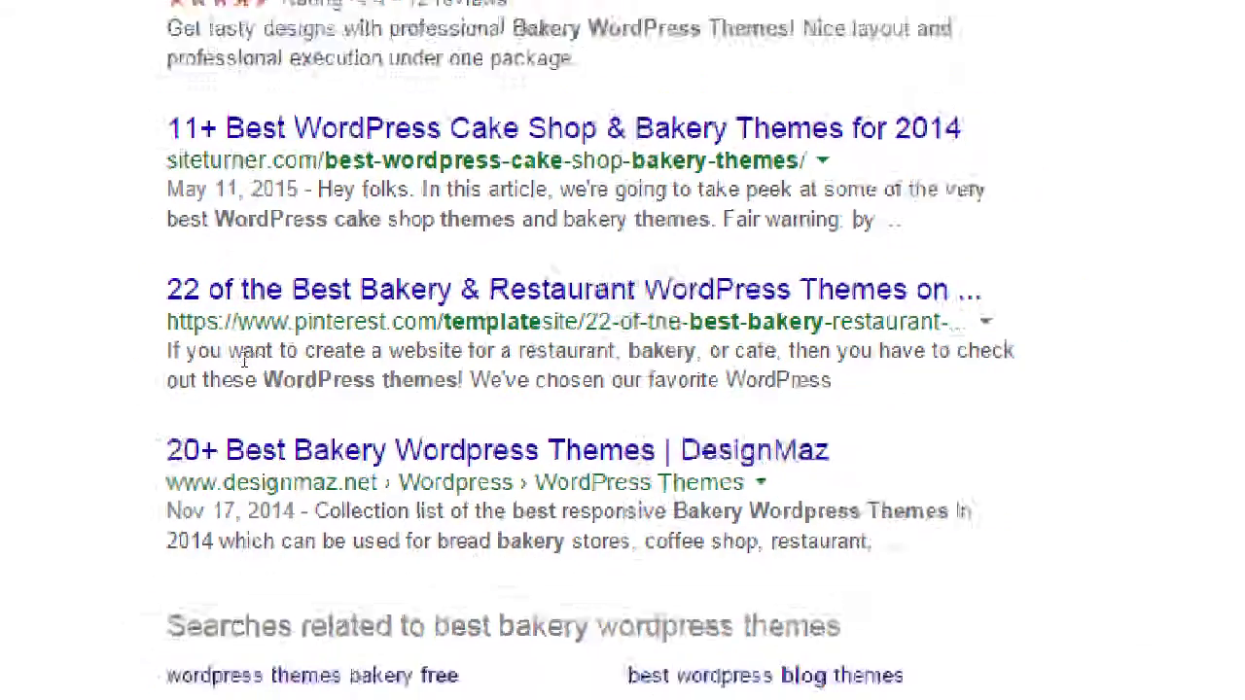
scroll(379, 330, up, 5)
scroll(378, 336, up, 3)
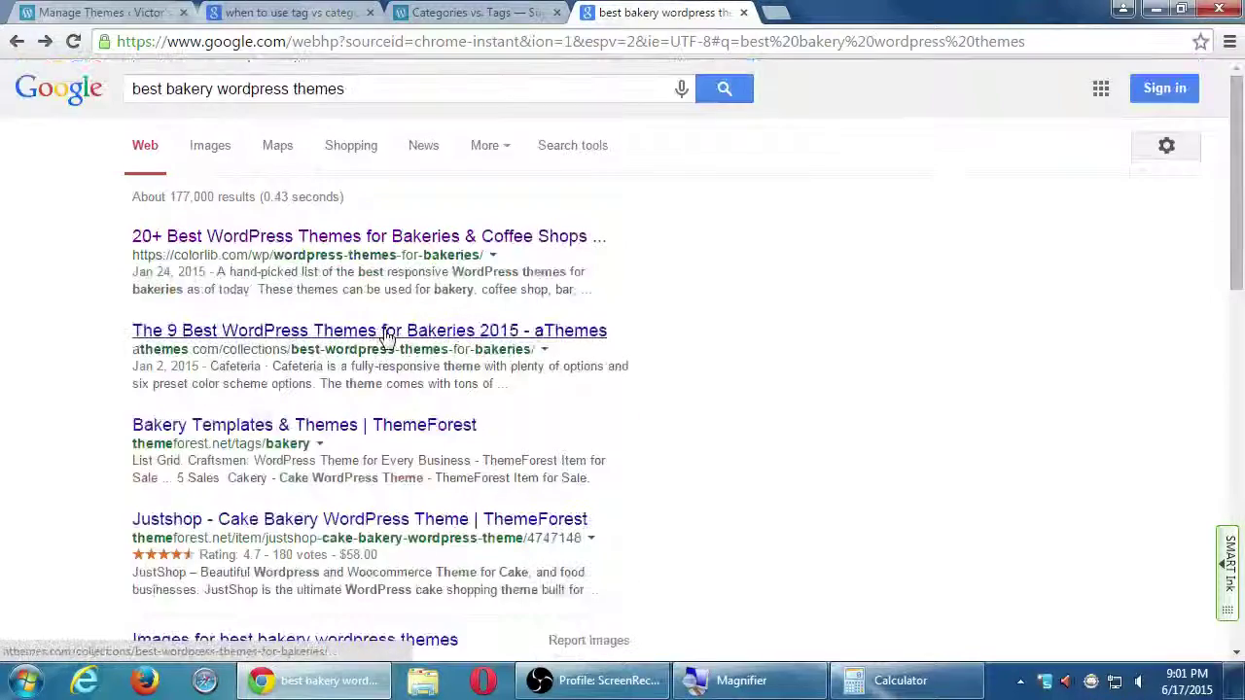
Open the colorlib article on bakery WordPress themes, look at the Cafeteria theme, and return to the WordPress theme list.
click(185, 240)
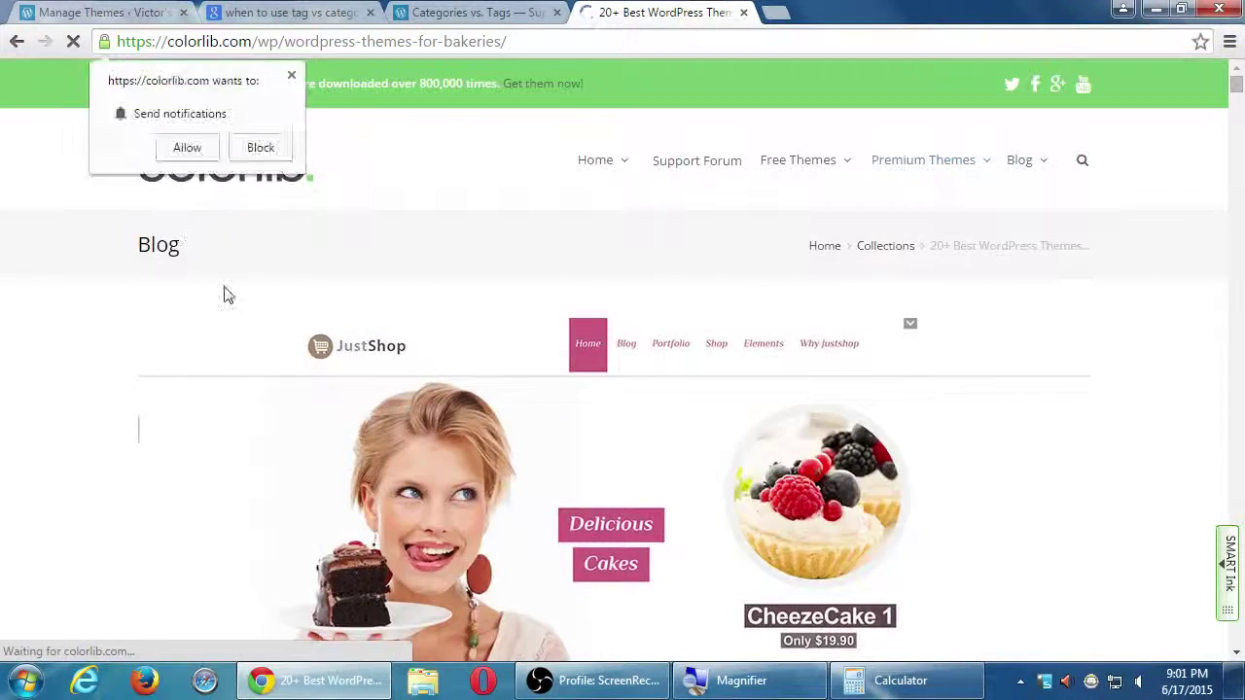
scroll(223, 292, down, 12)
scroll(216, 259, down, 8)
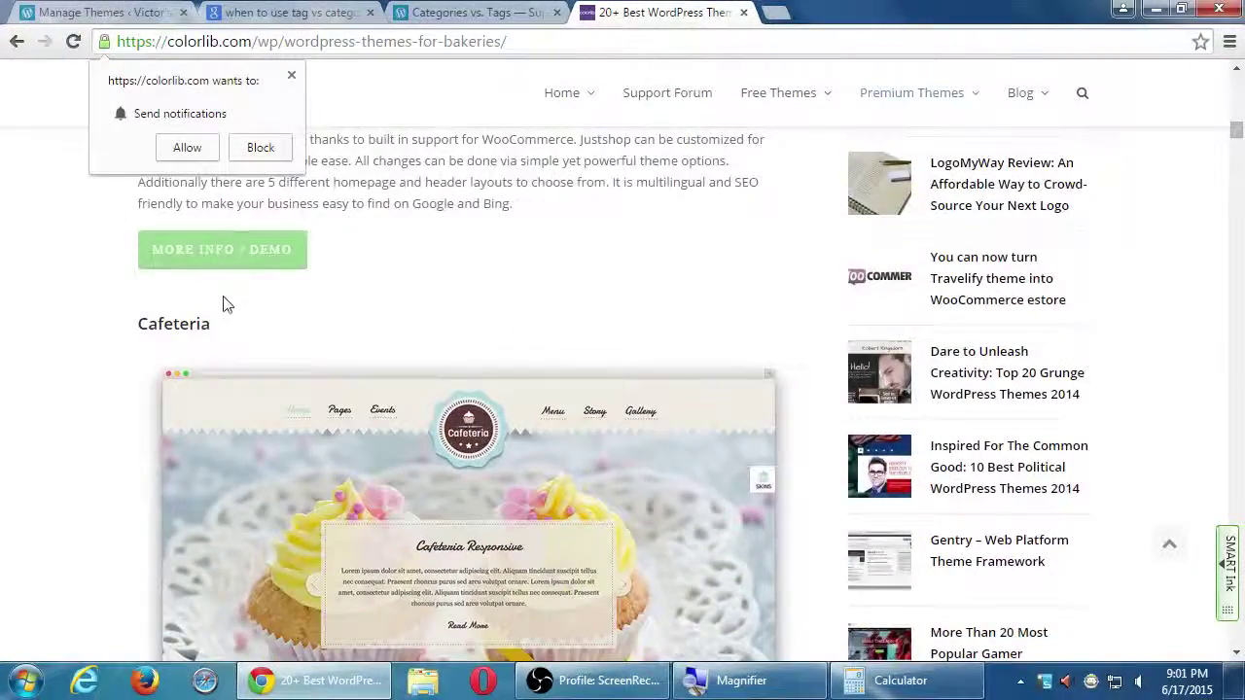
scroll(224, 302, down, 1)
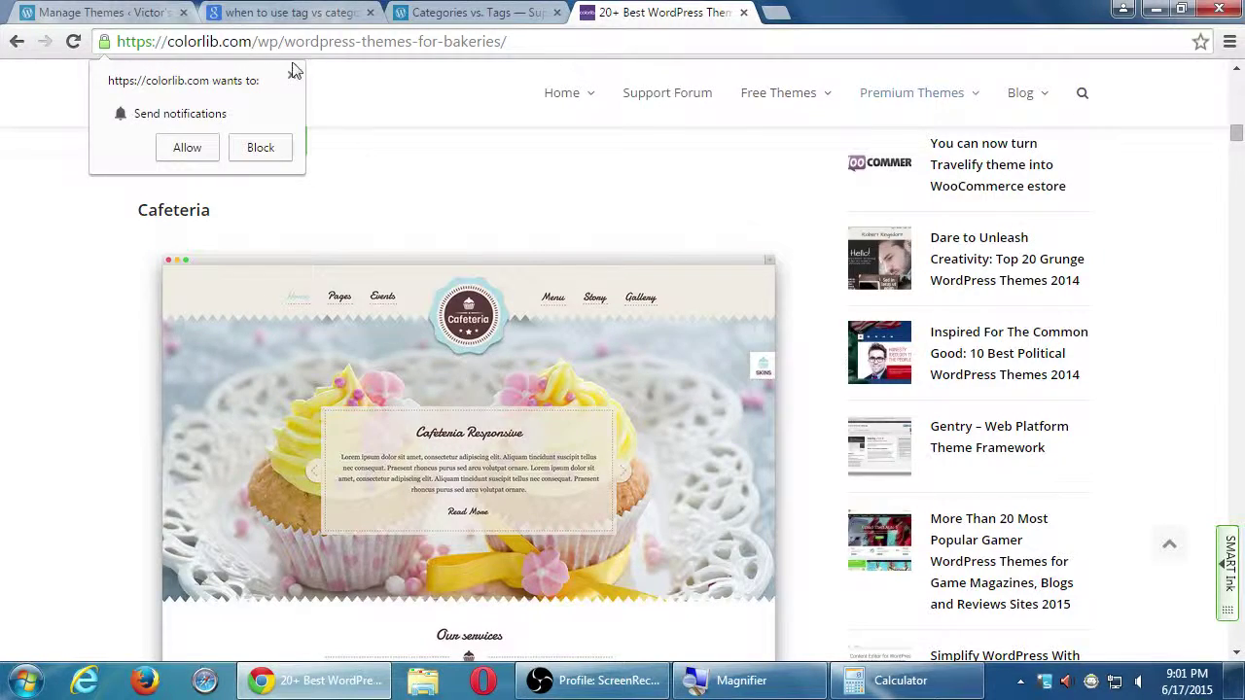
click(277, 13)
click(133, 10)
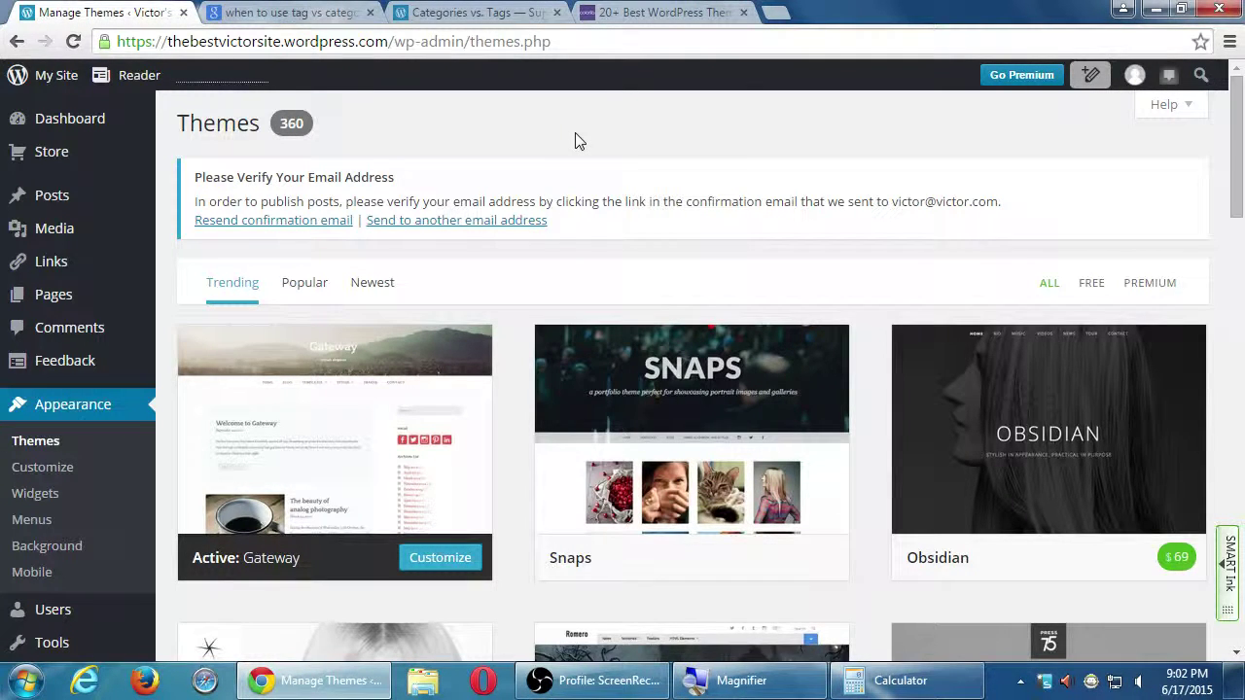
Dismiss the sign-up popup and the notification request on the colorlib article, and return to the WordPress theme list.
click(618, 10)
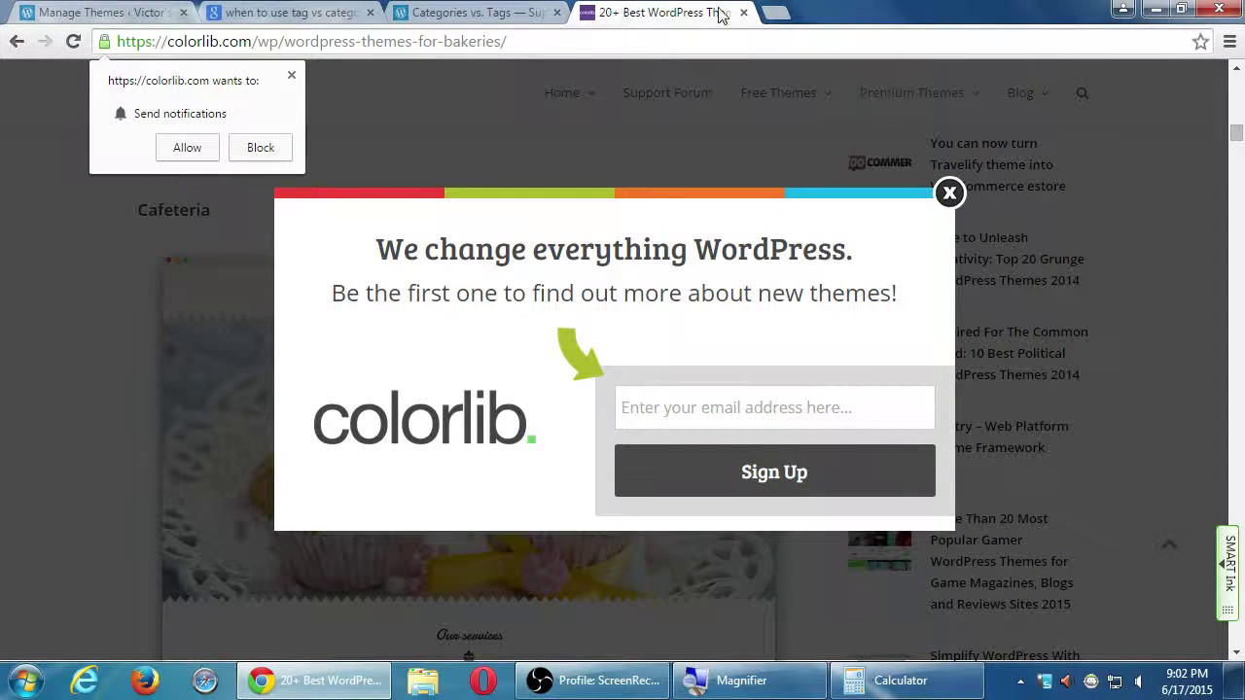
click(949, 192)
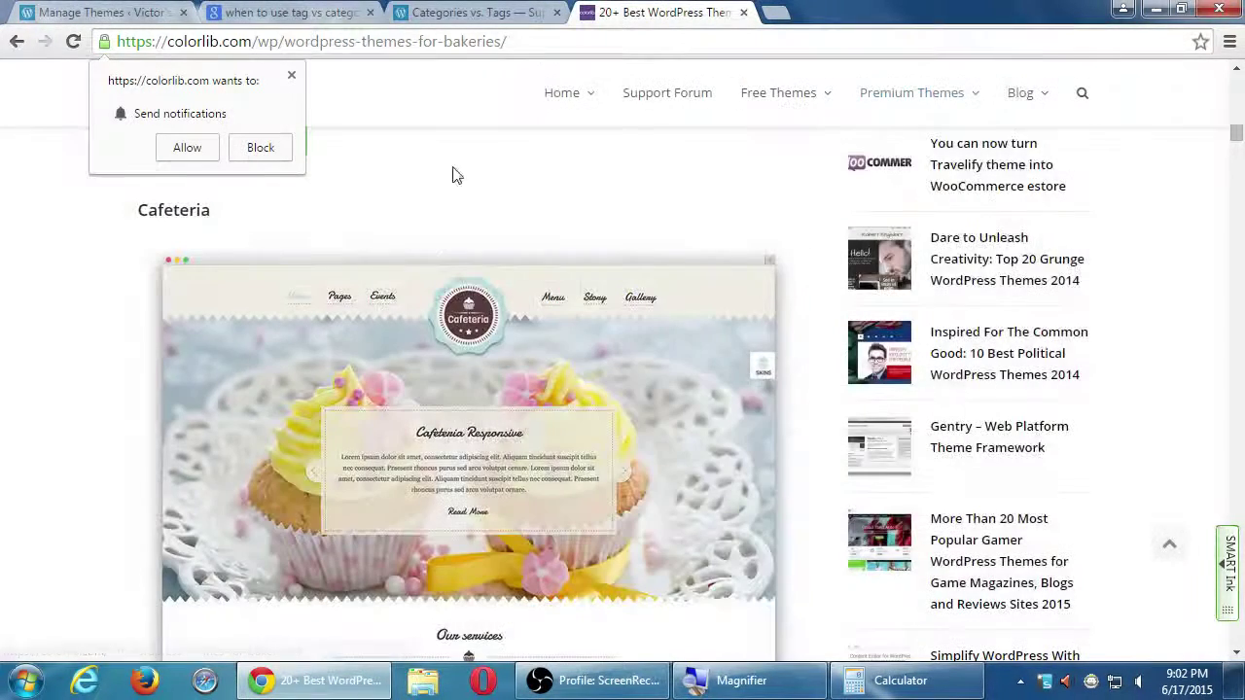
click(291, 75)
click(131, 12)
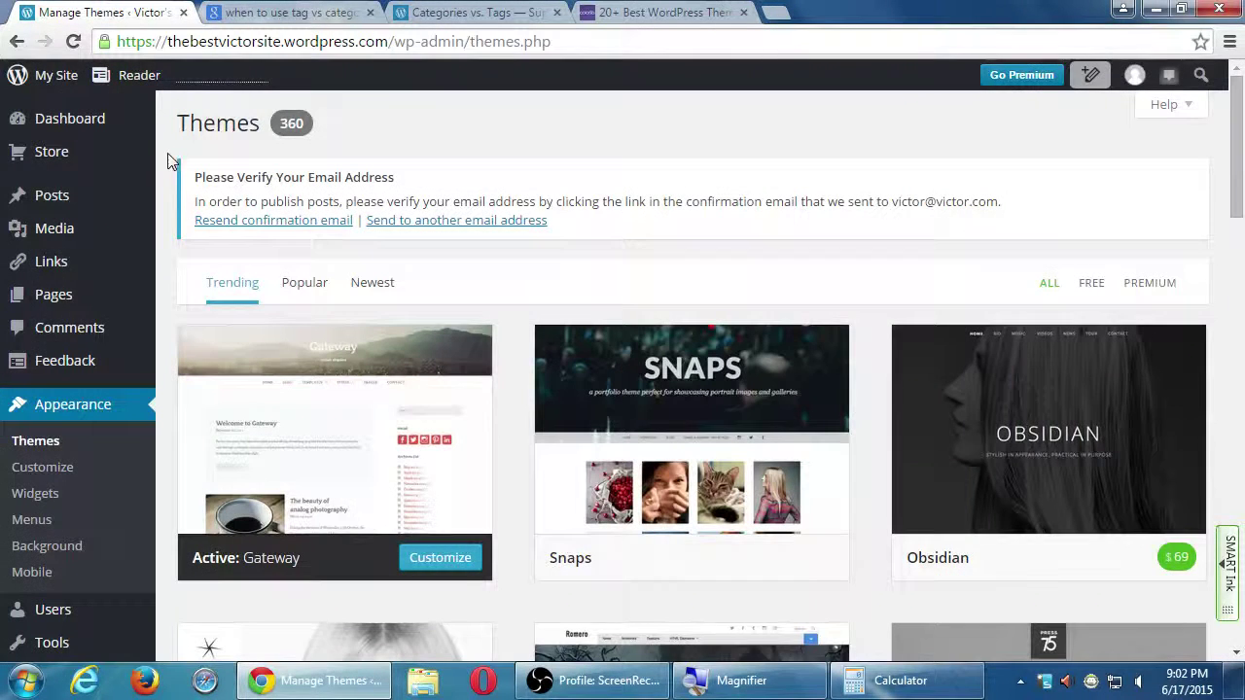
mouse_move(33, 188)
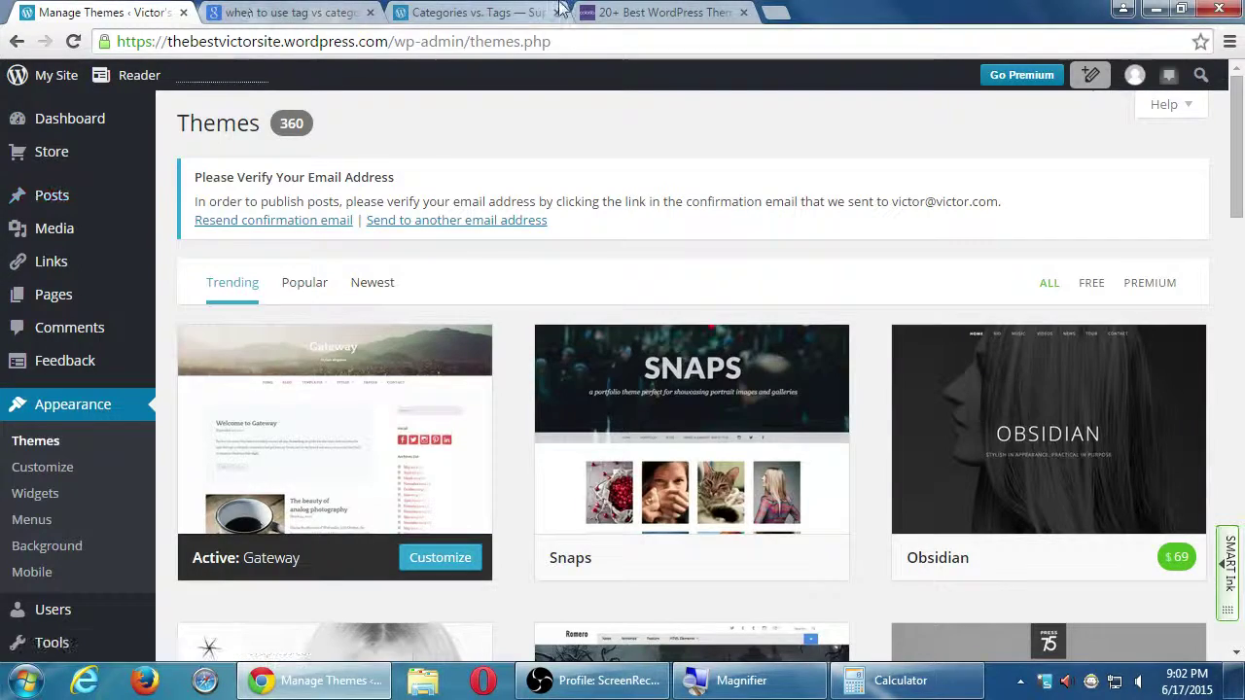
Examine the Cafeteria theme's preview image and description in the colorlib article.
click(617, 11)
scroll(629, 260, down, 1)
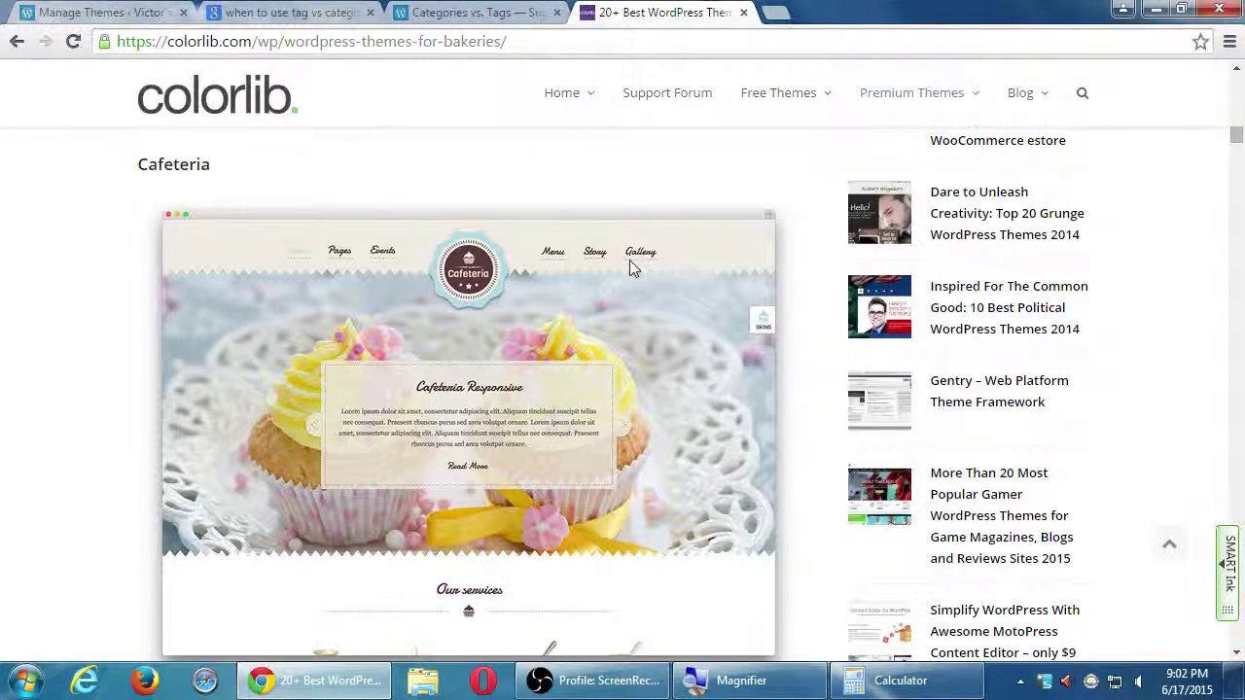
scroll(630, 280, down, 1)
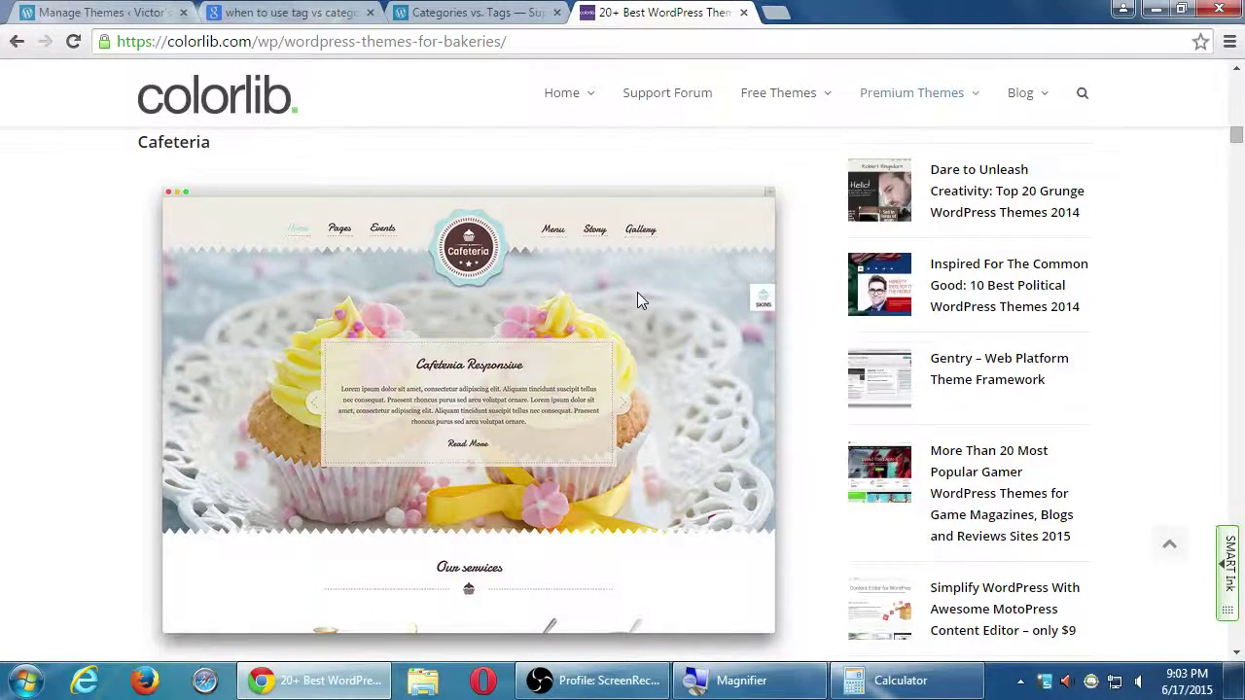
scroll(636, 292, down, 7)
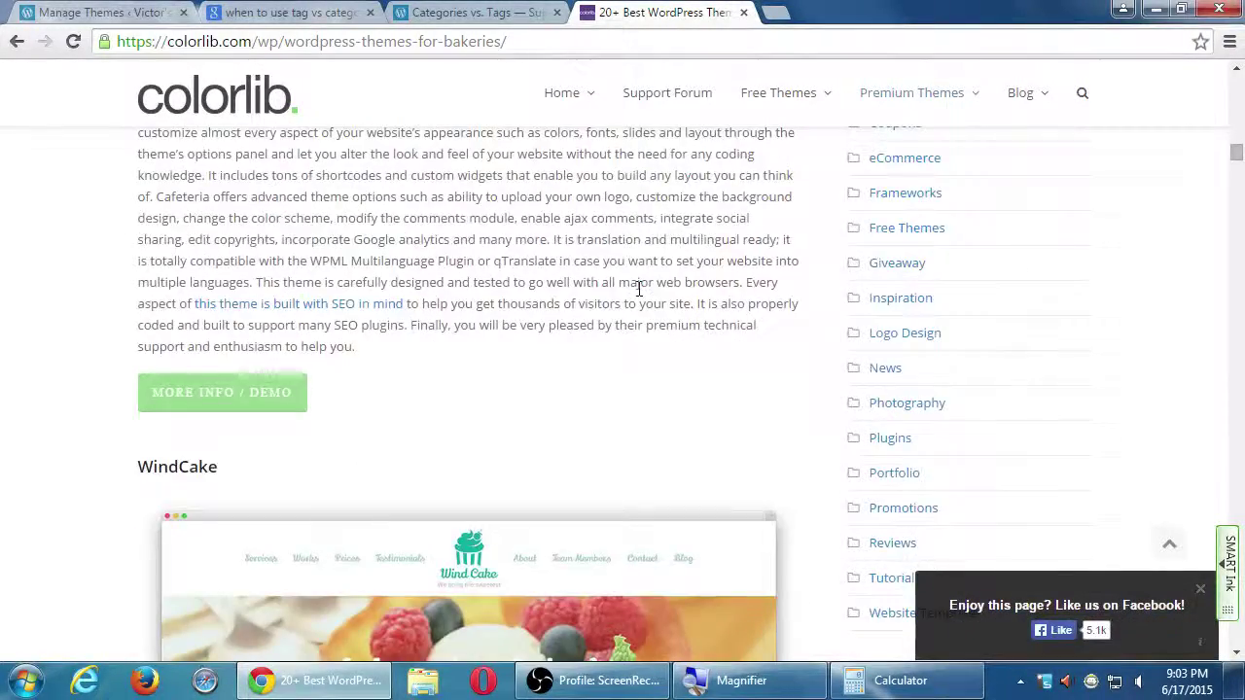
scroll(639, 289, up, 3)
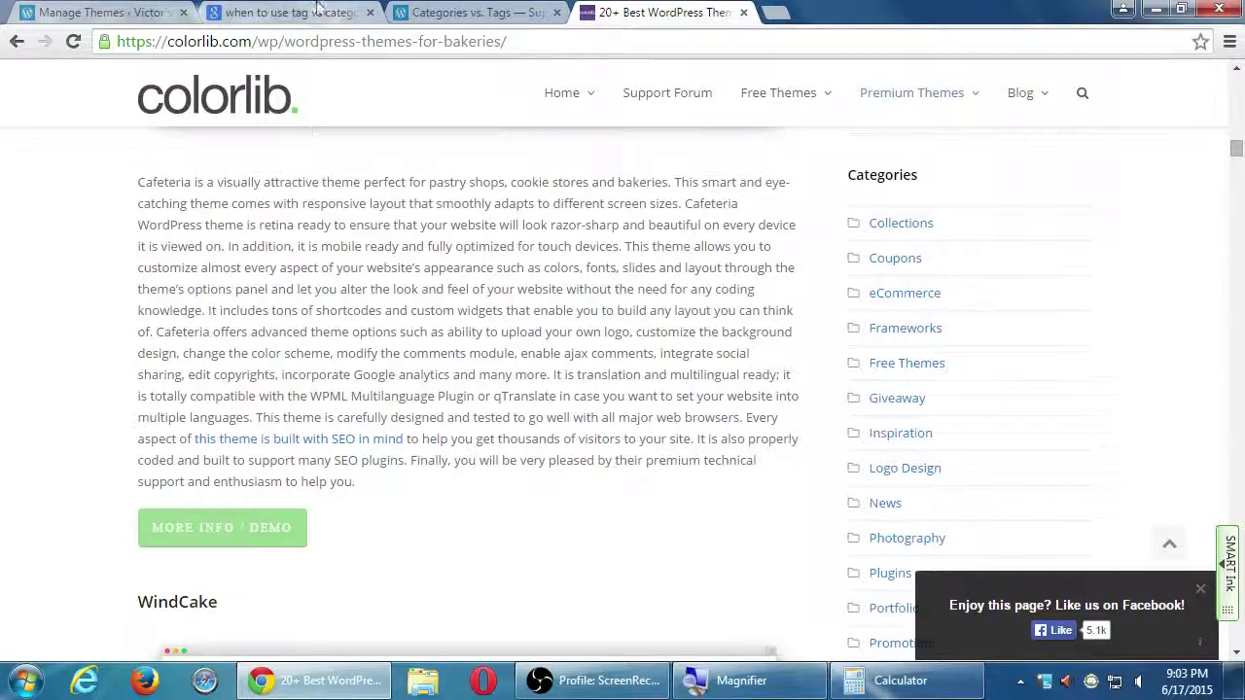
Skim the Categories vs. Tags support page and close its browser tab.
click(433, 12)
scroll(276, 254, up, 2)
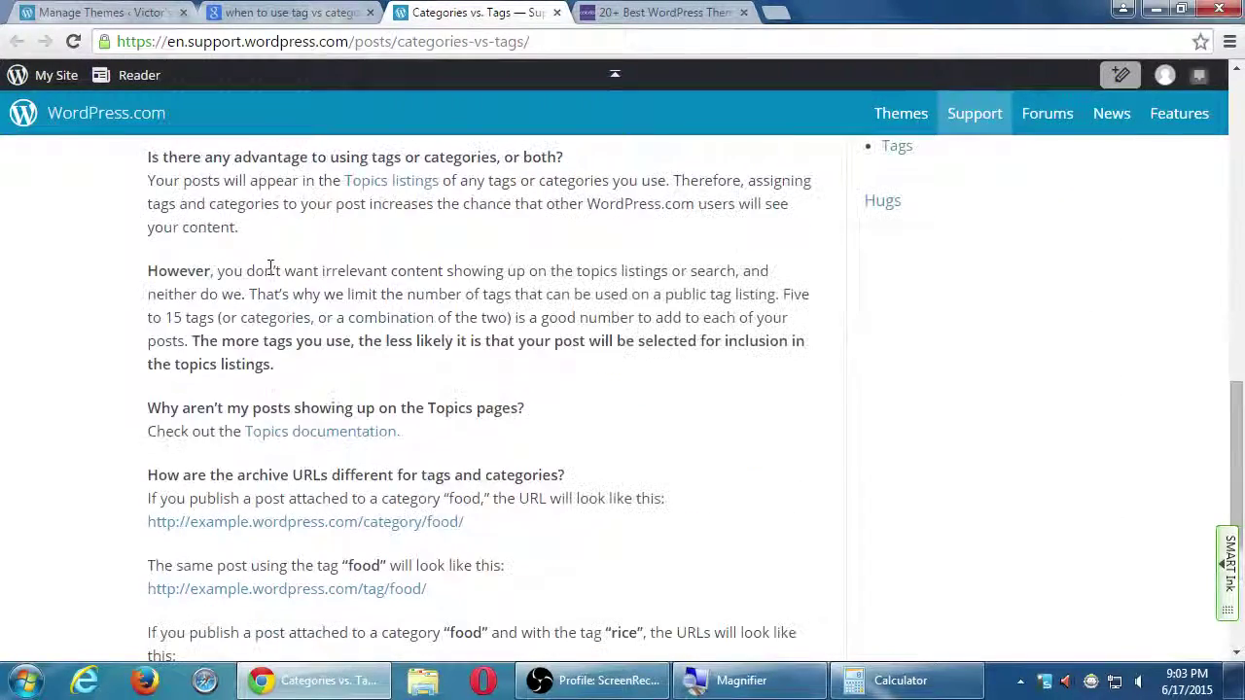
scroll(276, 254, up, 3)
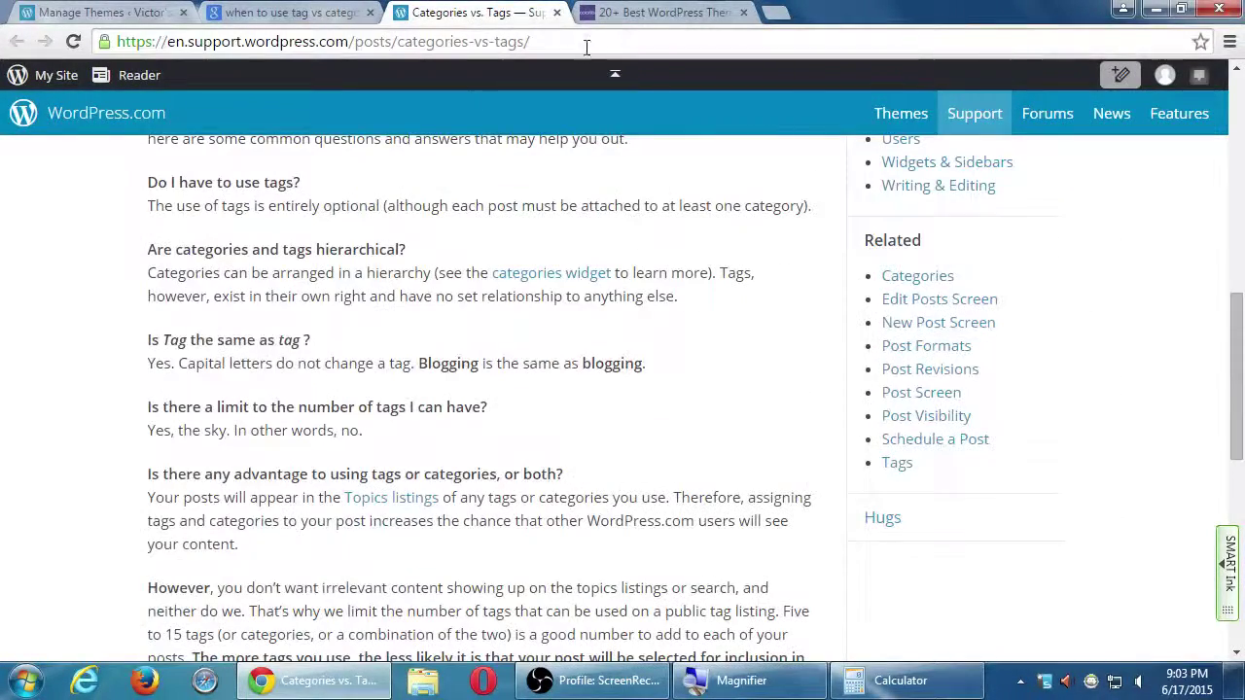
click(557, 12)
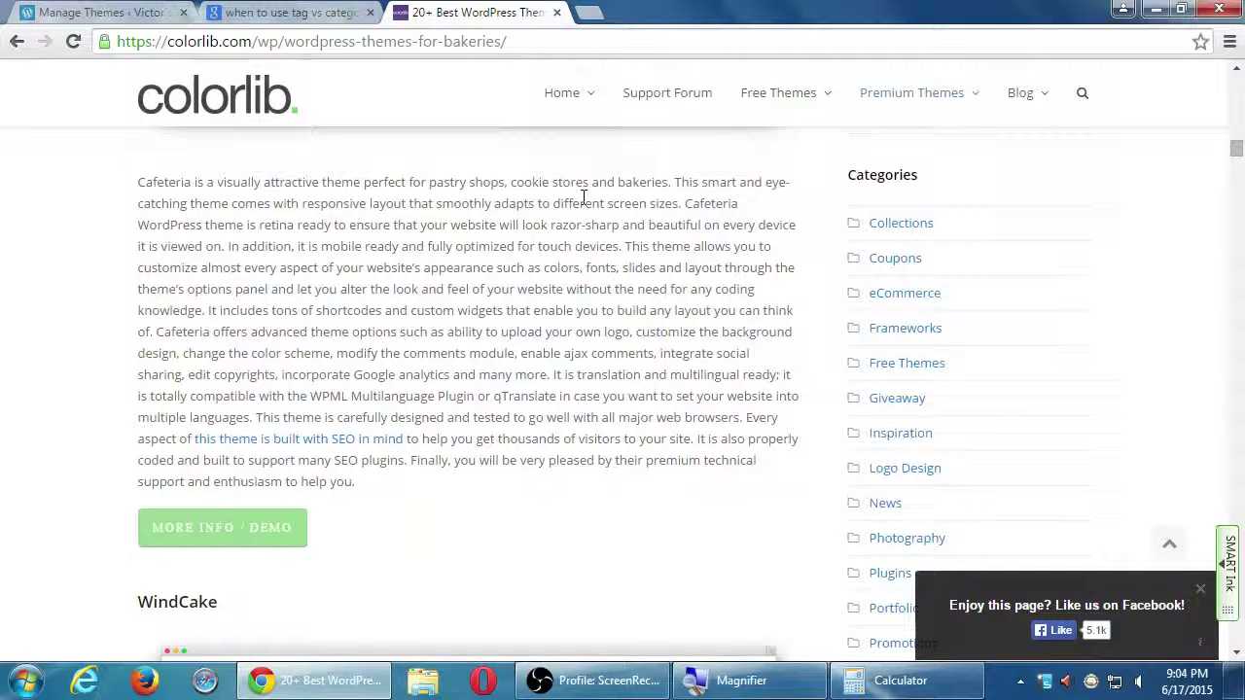
Open the ThemeForest website in a new browser tab.
key(ctrl+t)
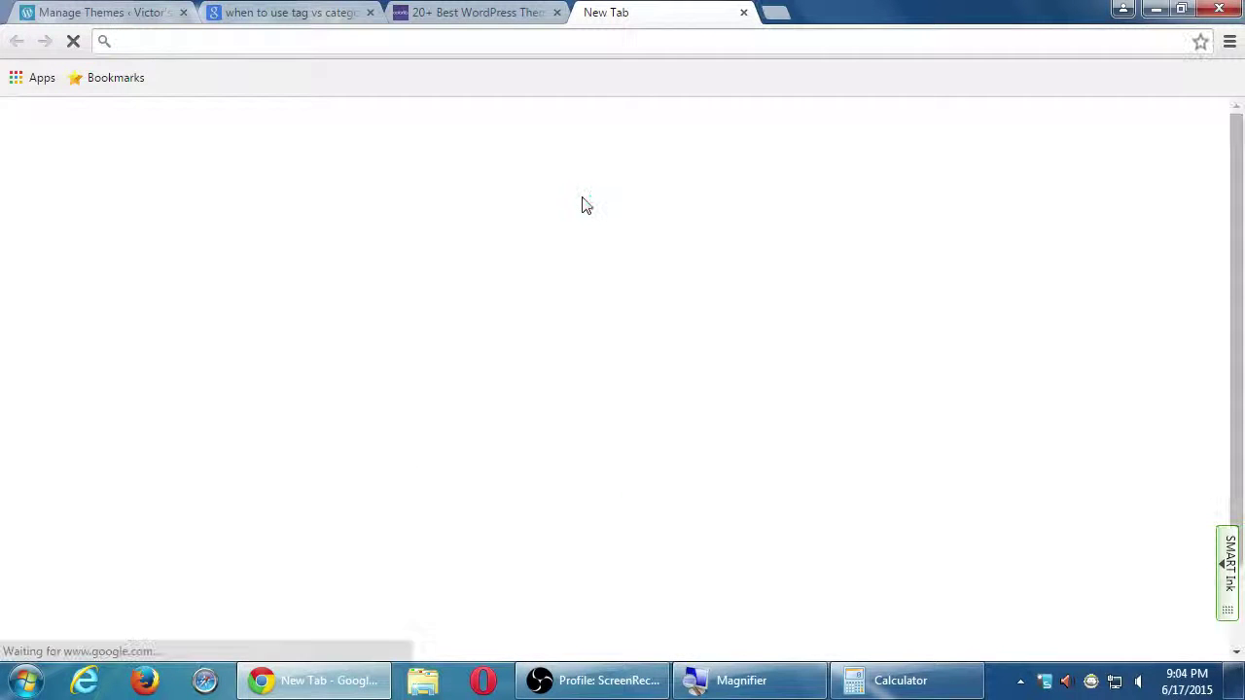
text(themefores)
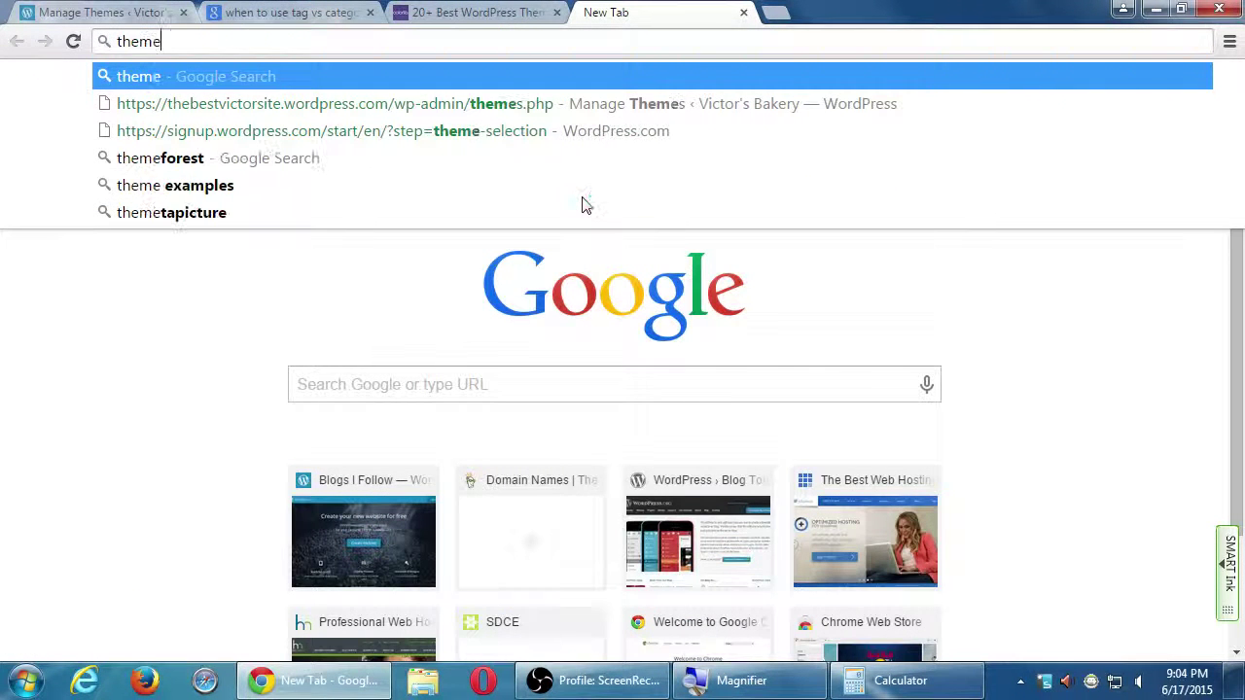
text(t.co)
key(Return)
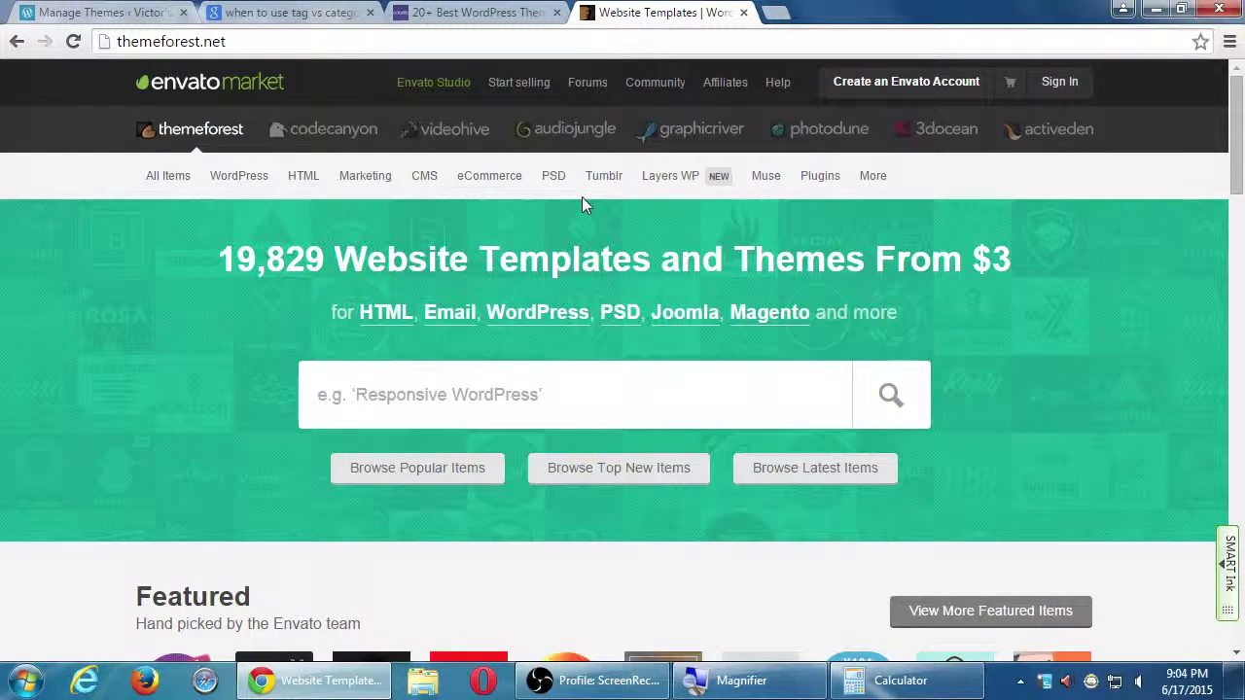
Examine ThemeForest's newly launched items, previewing Matador, Extroic and Boxy with their prices.
scroll(581, 197, down, 5)
scroll(671, 222, down, 4)
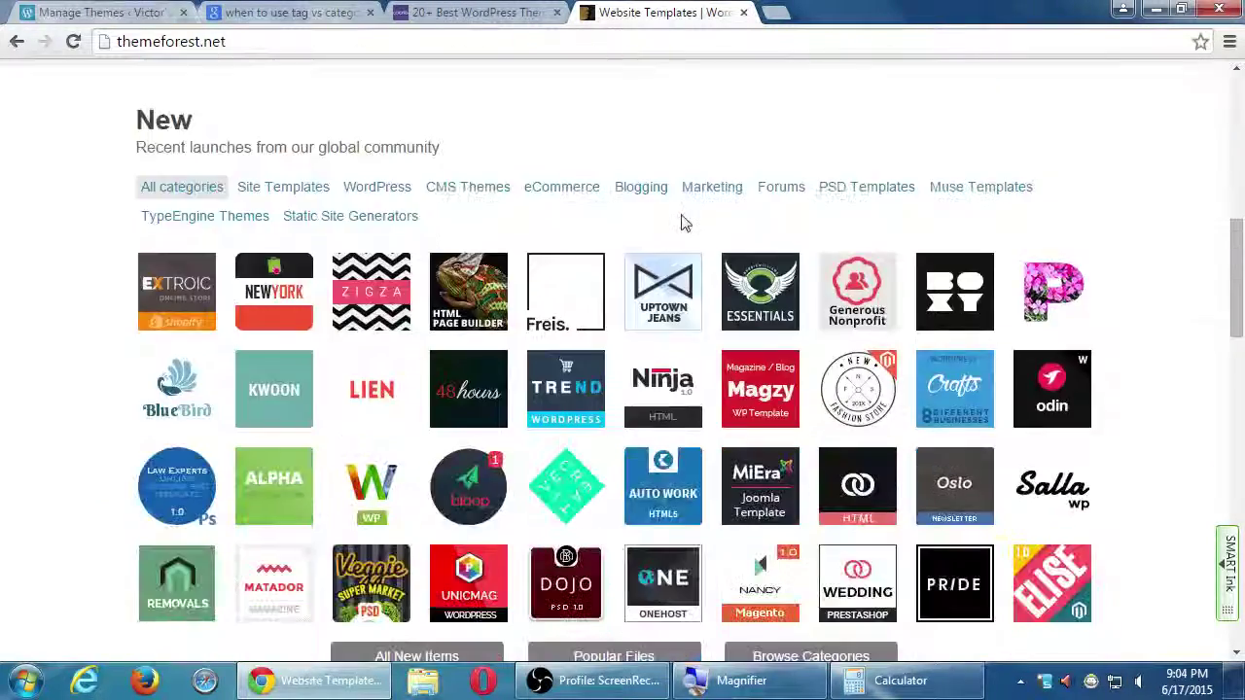
mouse_move(591, 279)
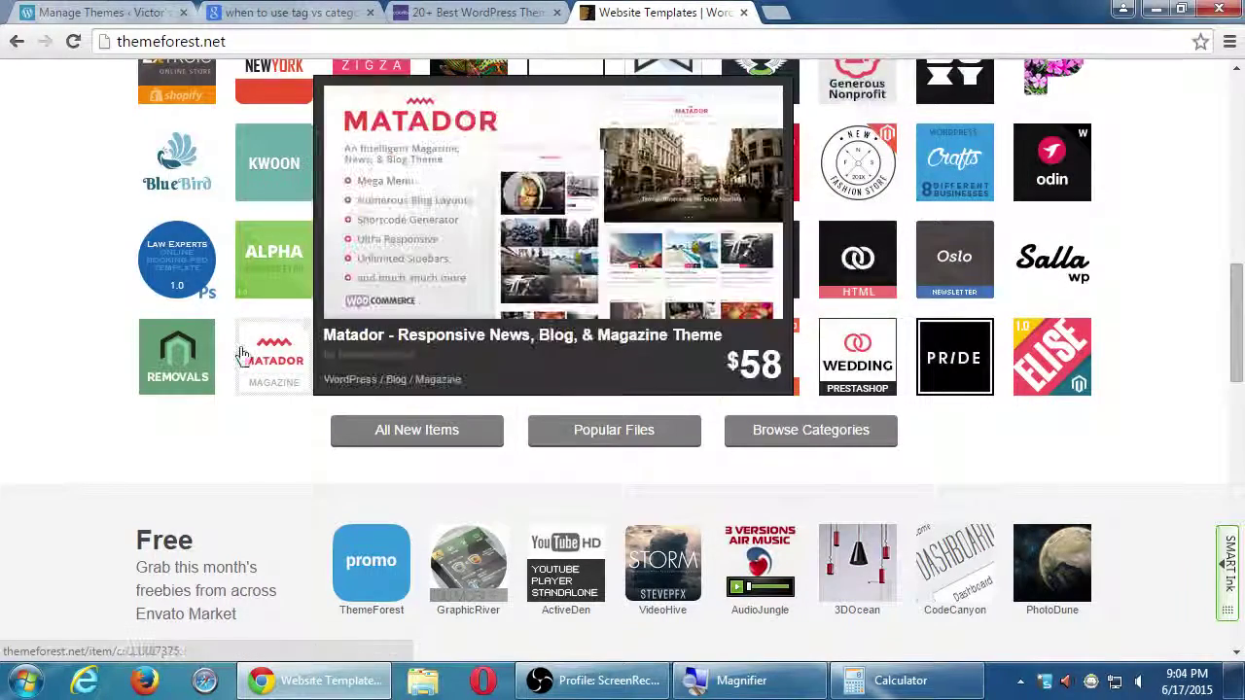
mouse_move(279, 161)
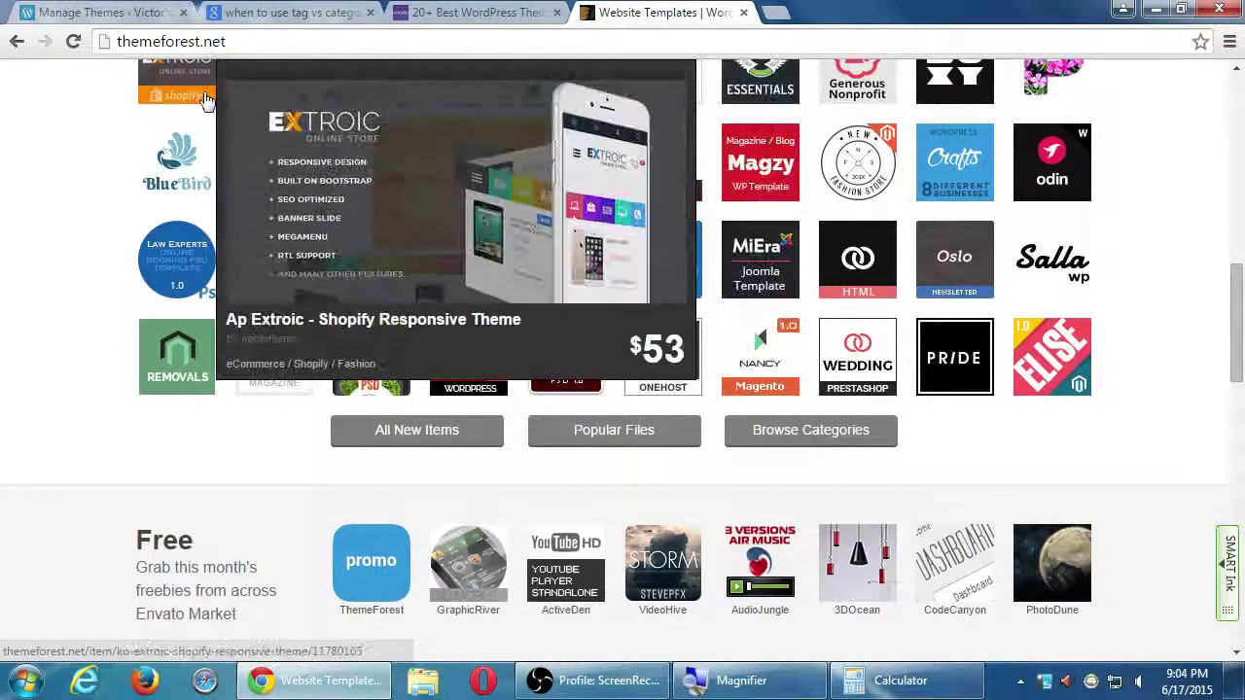
mouse_move(970, 105)
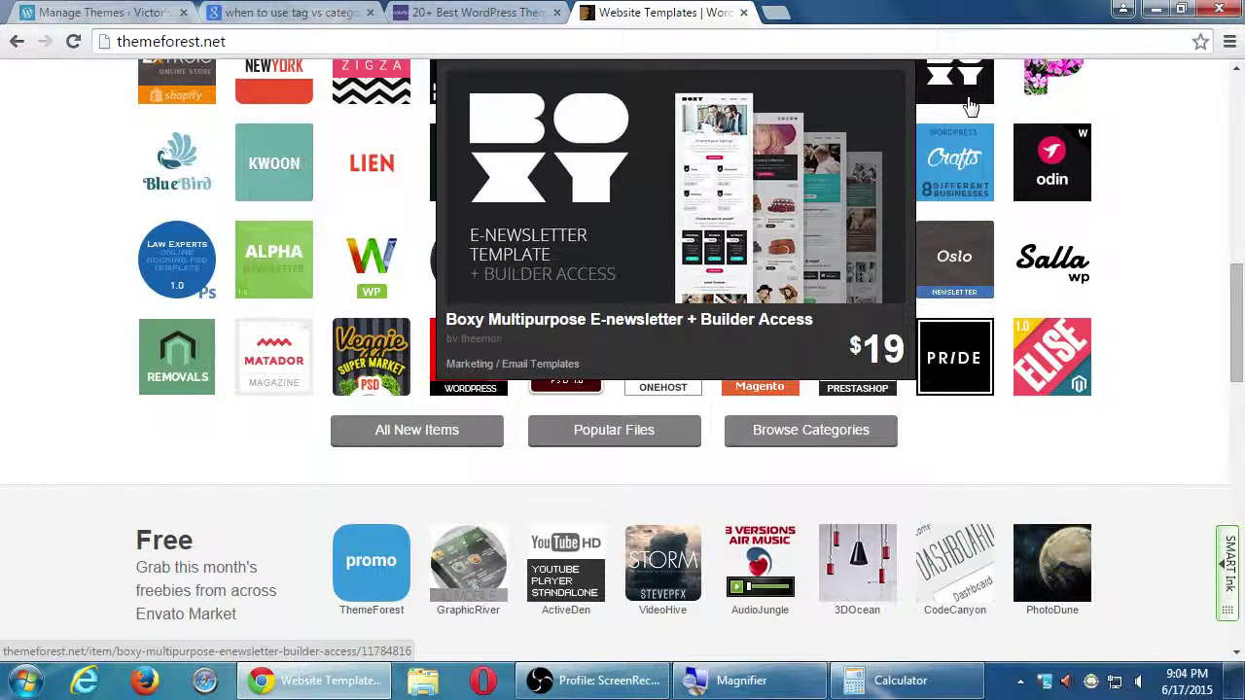
Check the Romero theme's description and tags in the WordPress theme list, and close its details.
click(131, 12)
scroll(856, 397, down, 2)
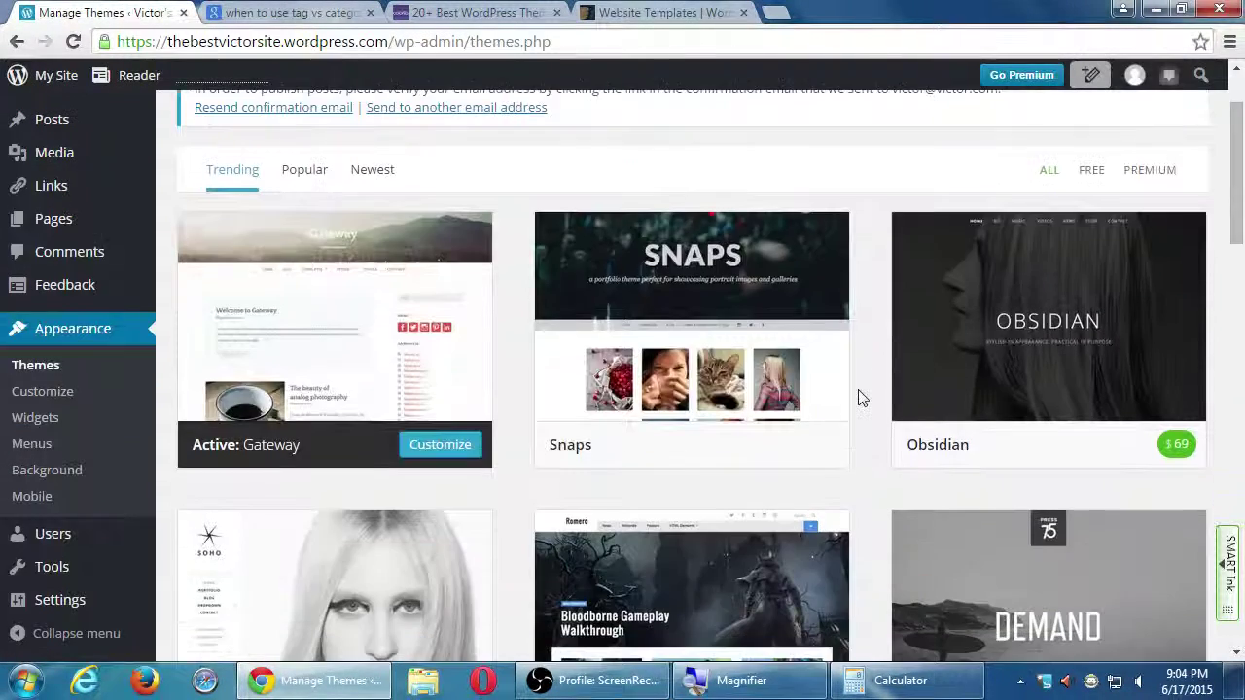
mouse_move(731, 303)
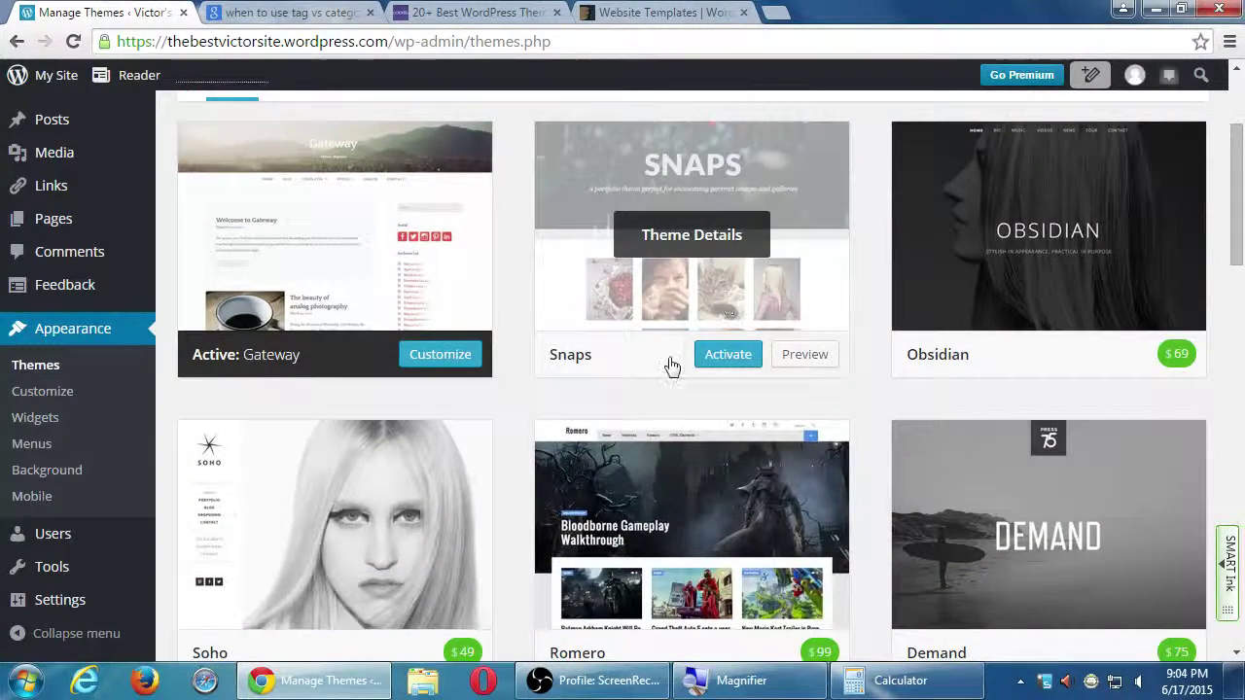
scroll(453, 535, down, 1)
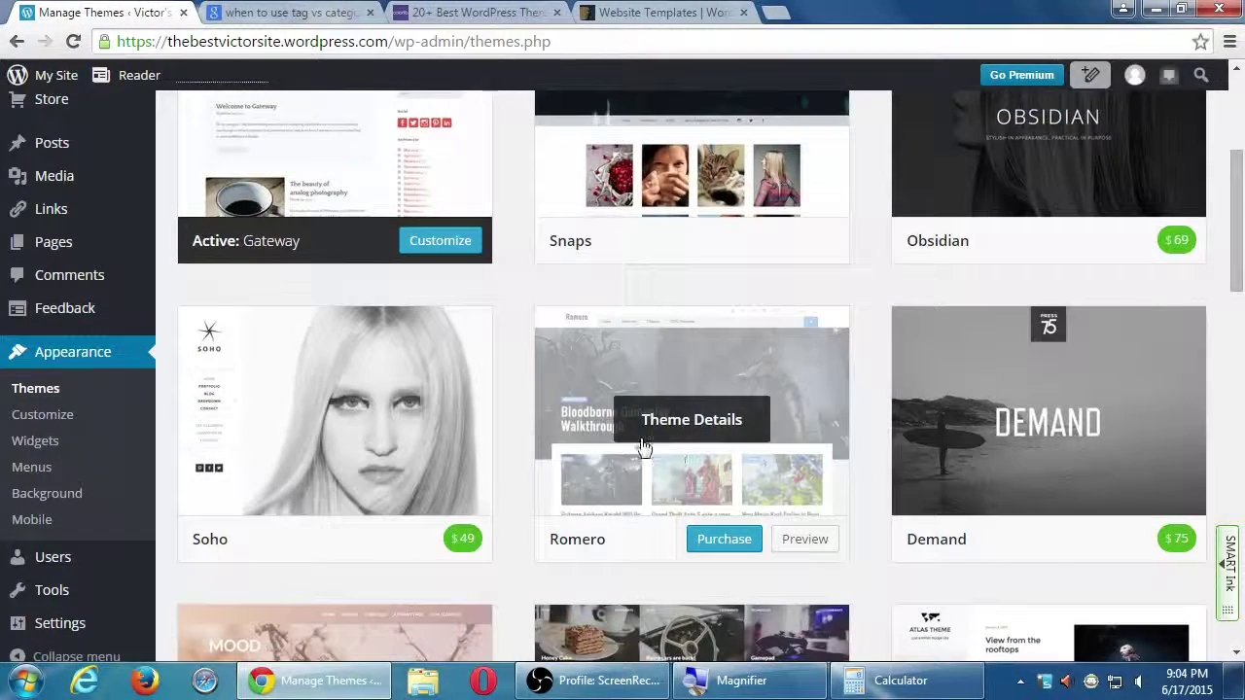
click(696, 435)
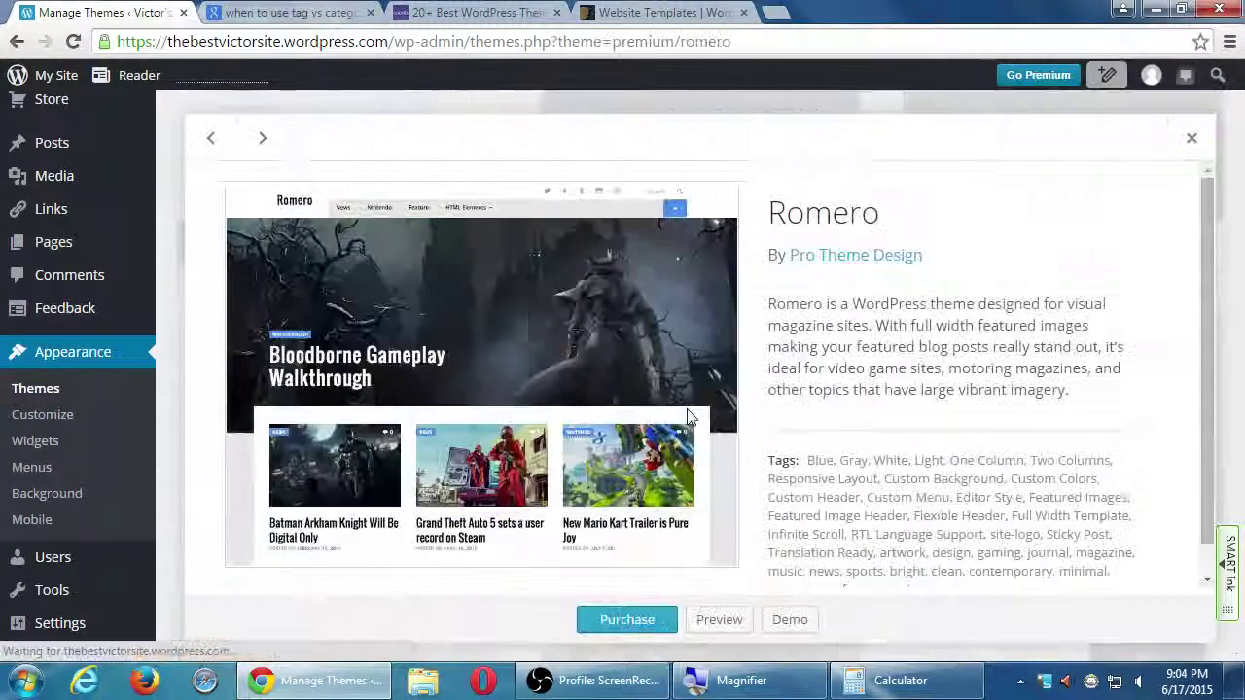
scroll(923, 448, down, 1)
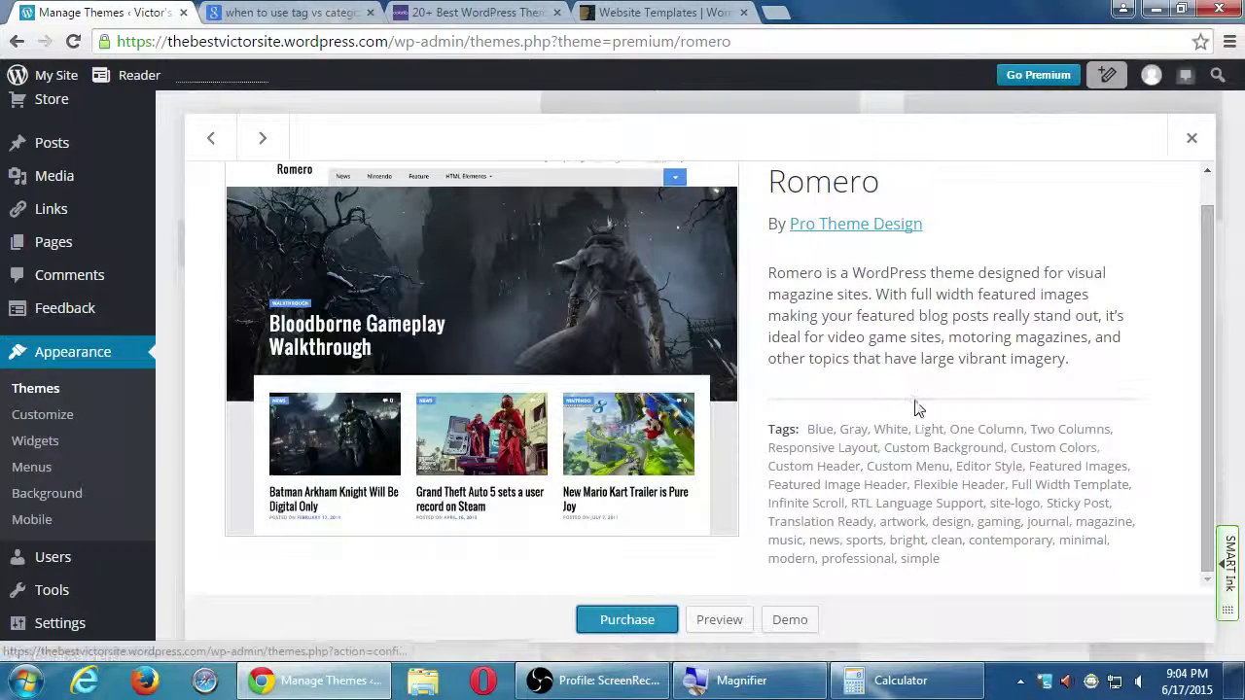
scroll(905, 404, up, 1)
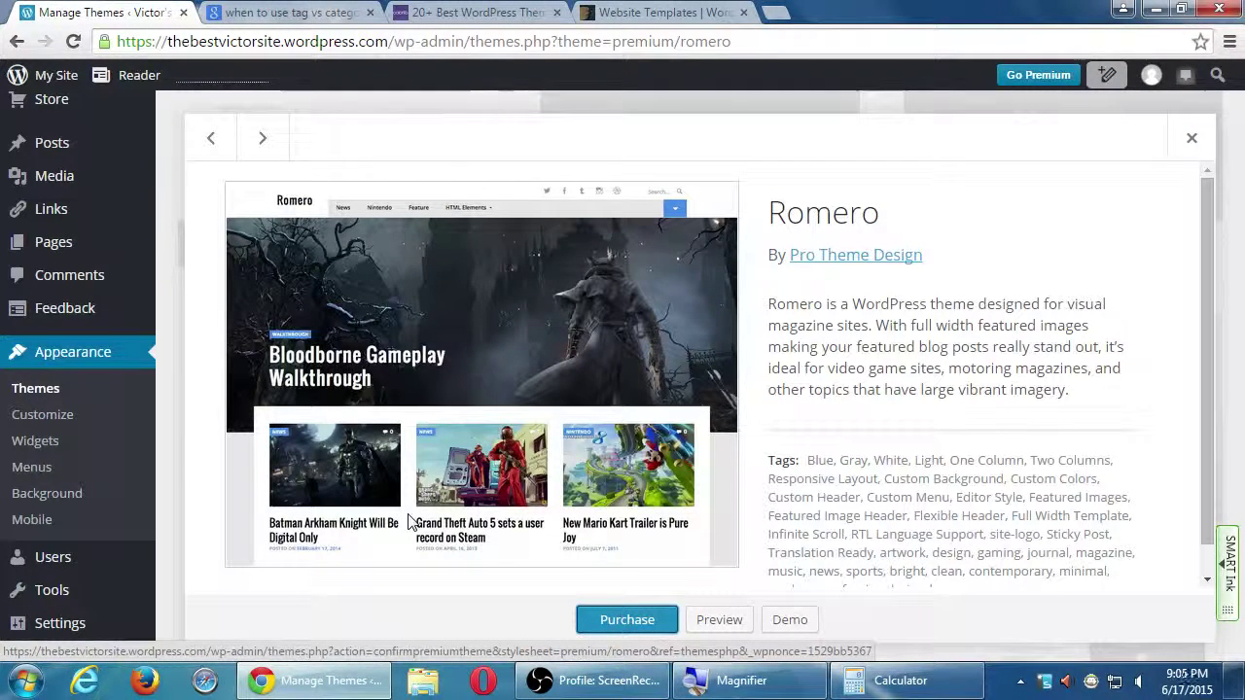
click(1190, 140)
scroll(873, 606, down, 1)
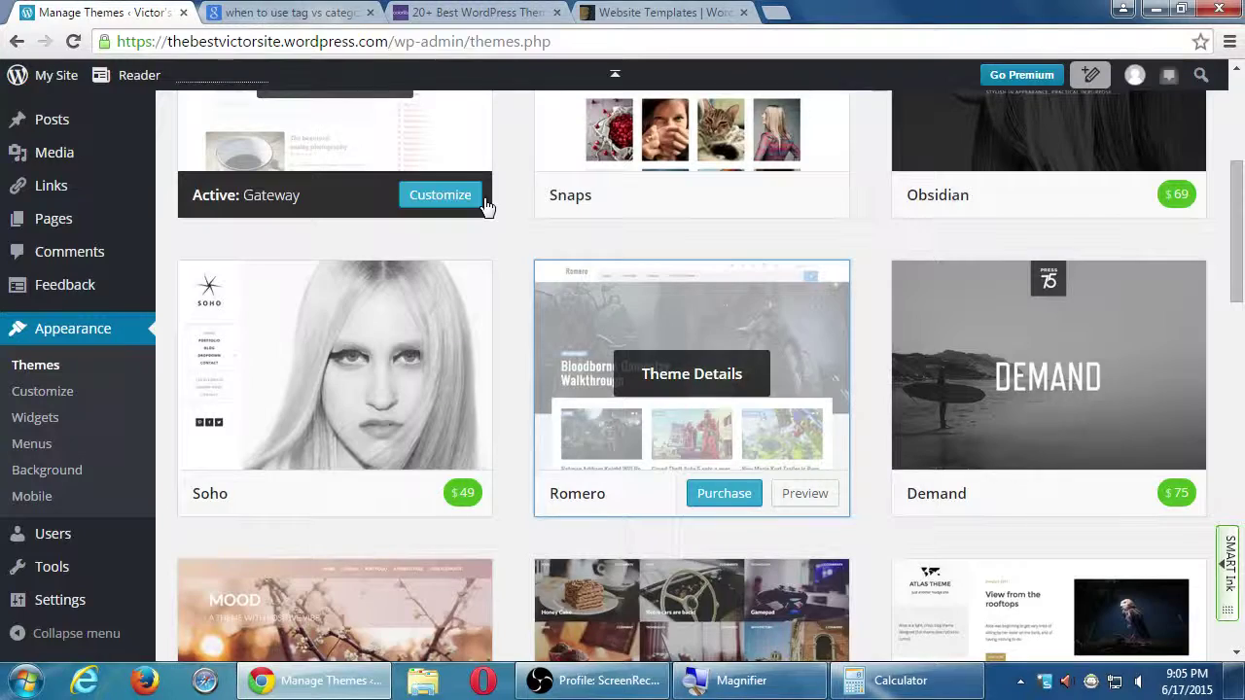
Check the Oslo email template's item page on ThemeForest, and return to the list of new items.
click(661, 12)
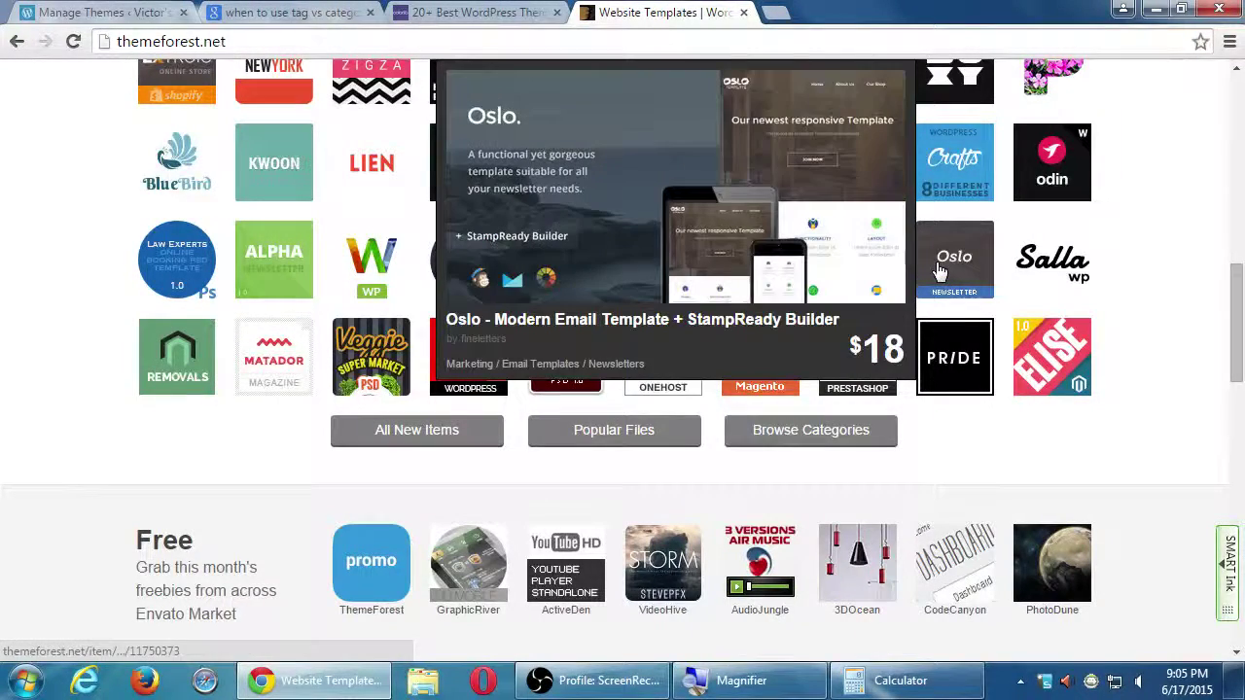
click(934, 276)
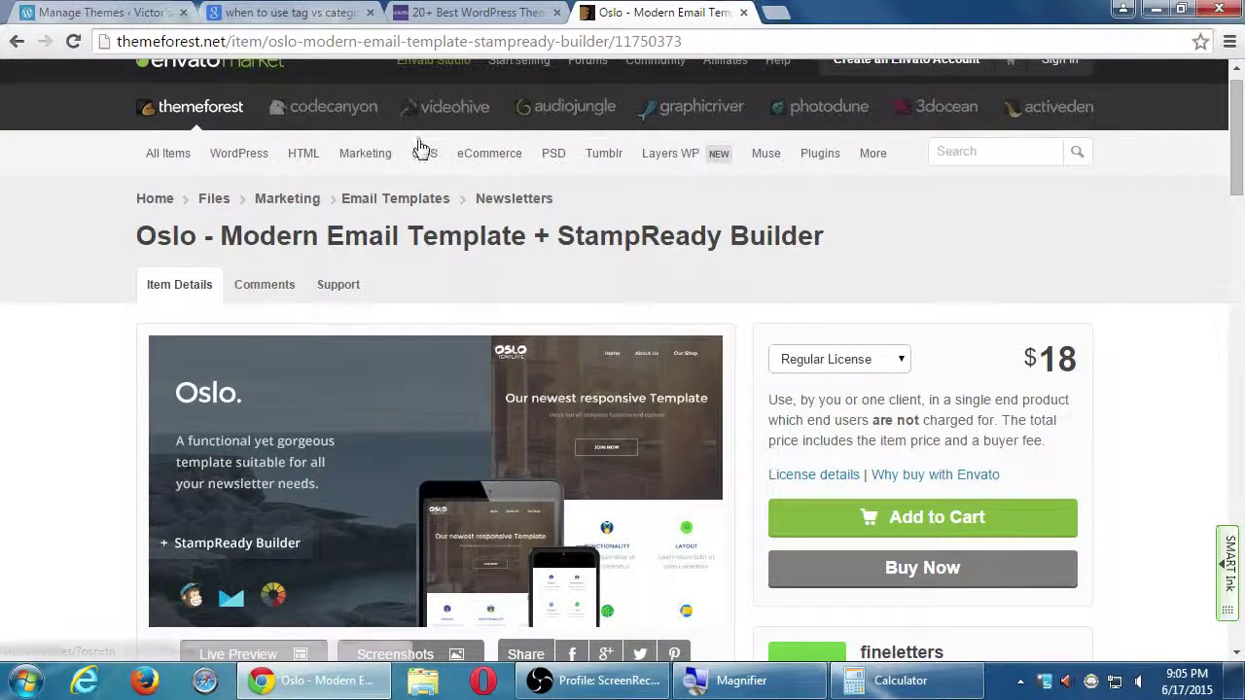
key(alt+Left)
Open the Magzy blog and magazine WordPress theme on ThemeForest and examine its item details.
mouse_move(739, 167)
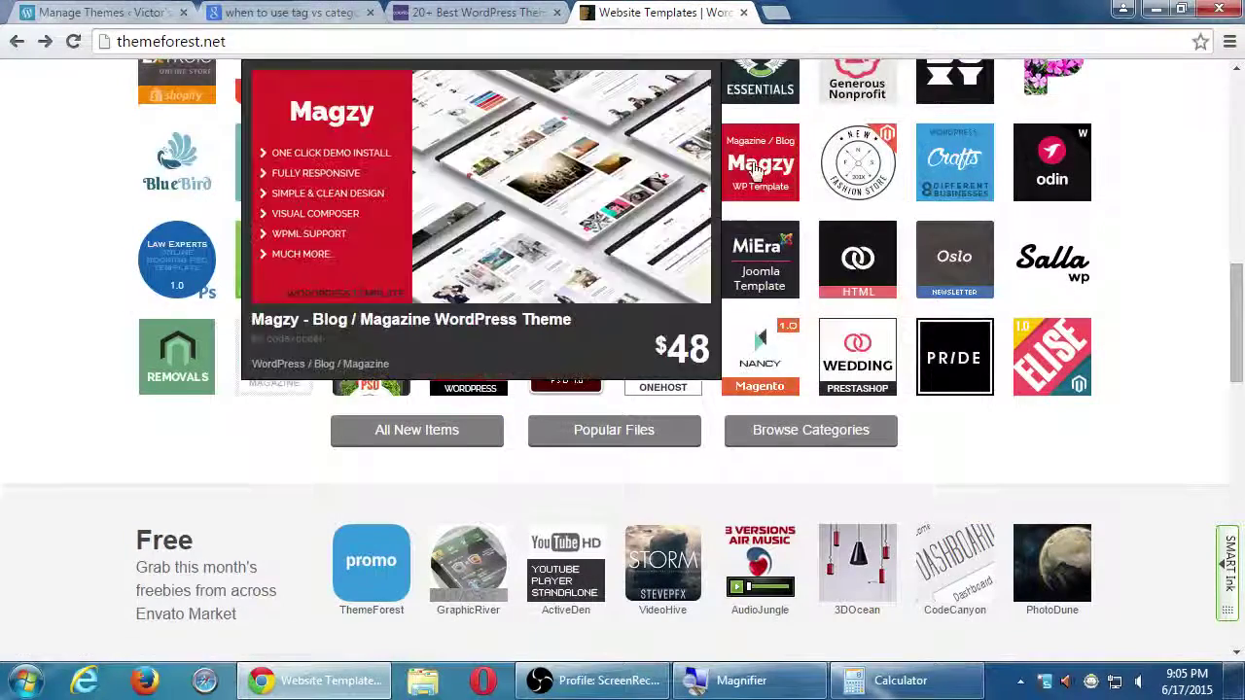
click(739, 168)
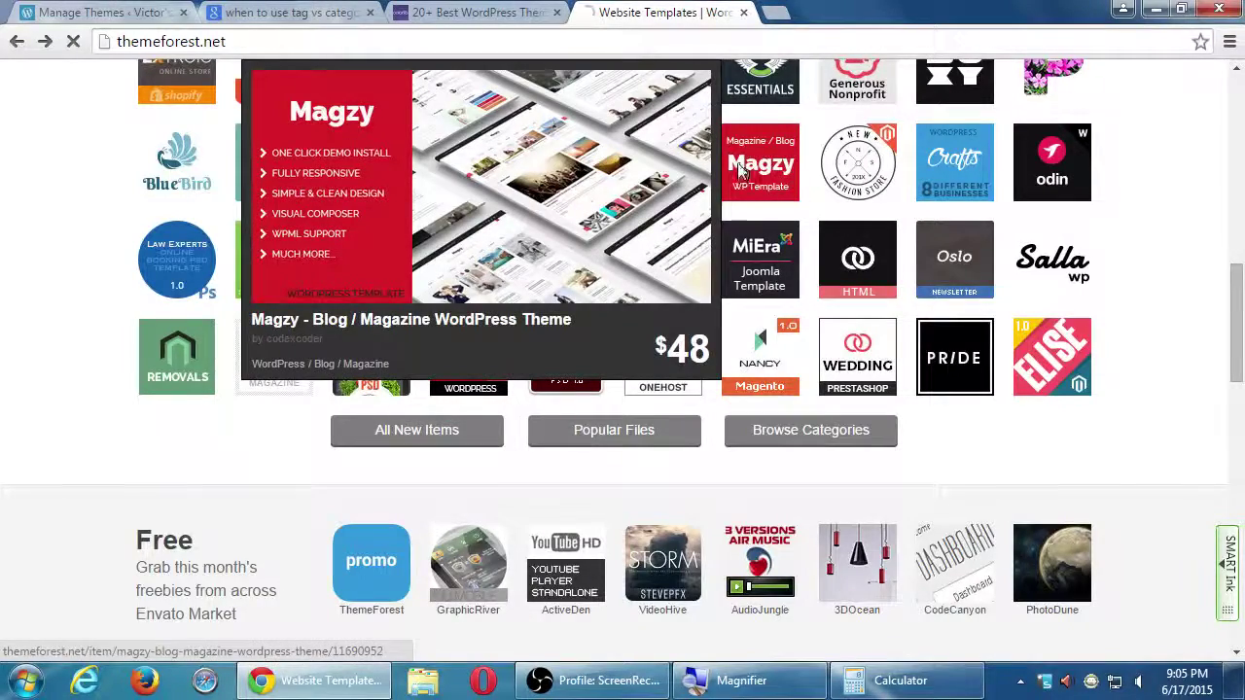
scroll(736, 434, down, 4)
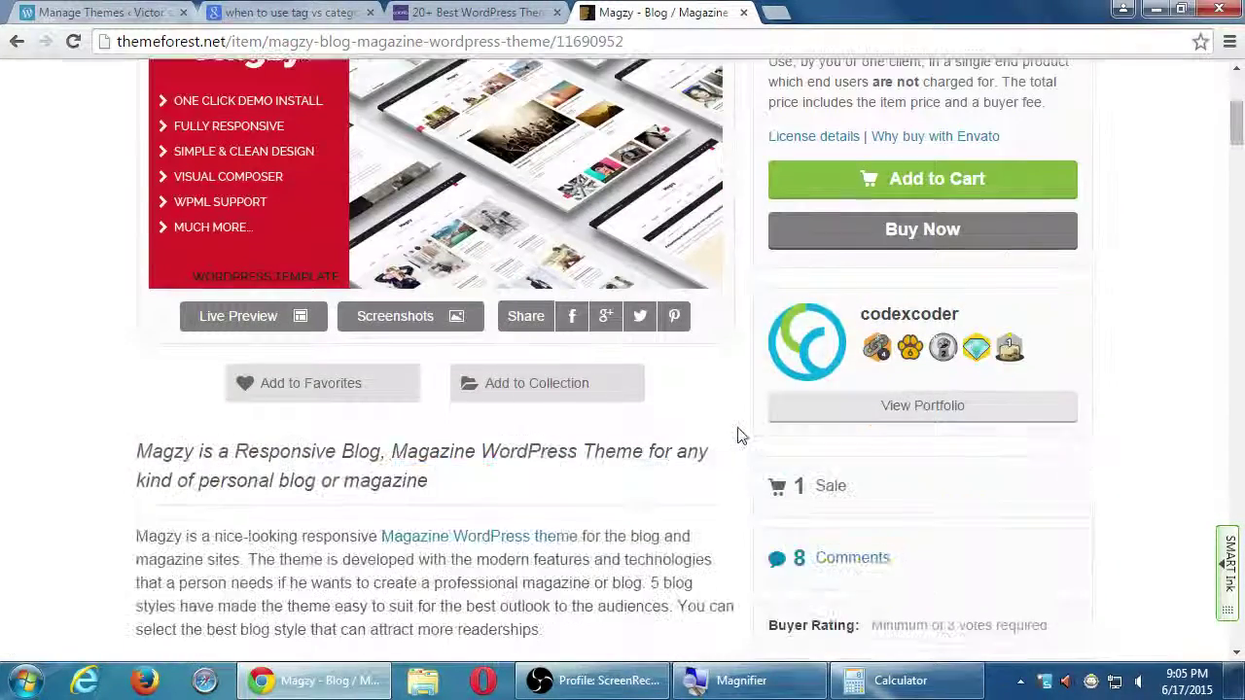
scroll(739, 428, up, 4)
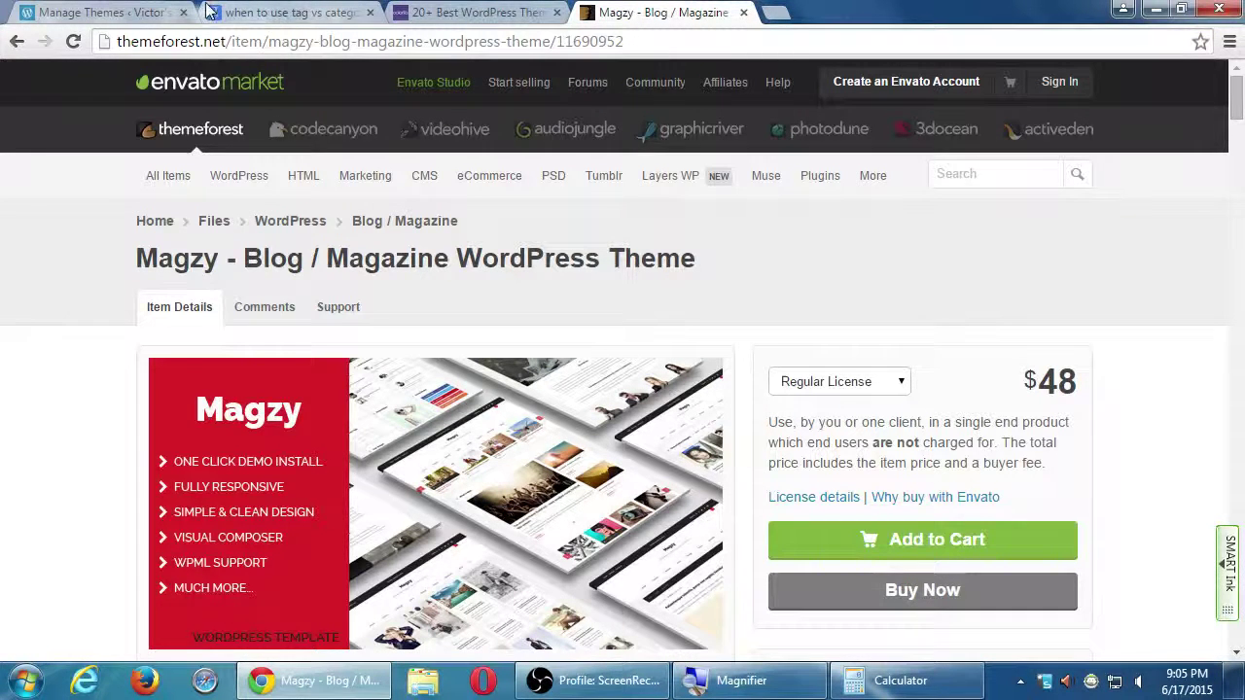
Return to the start of the WordPress theme list, and switch to Firefox to open the login page of wordpress.com.
click(127, 8)
scroll(204, 167, up, 4)
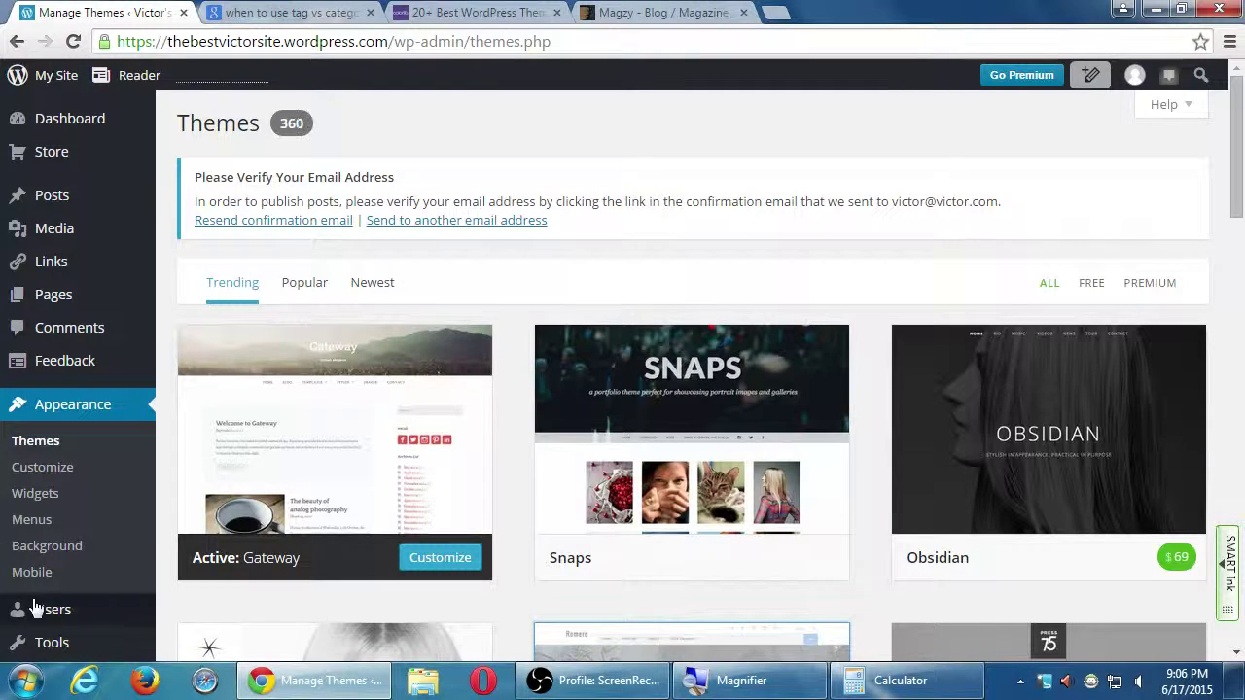
click(143, 681)
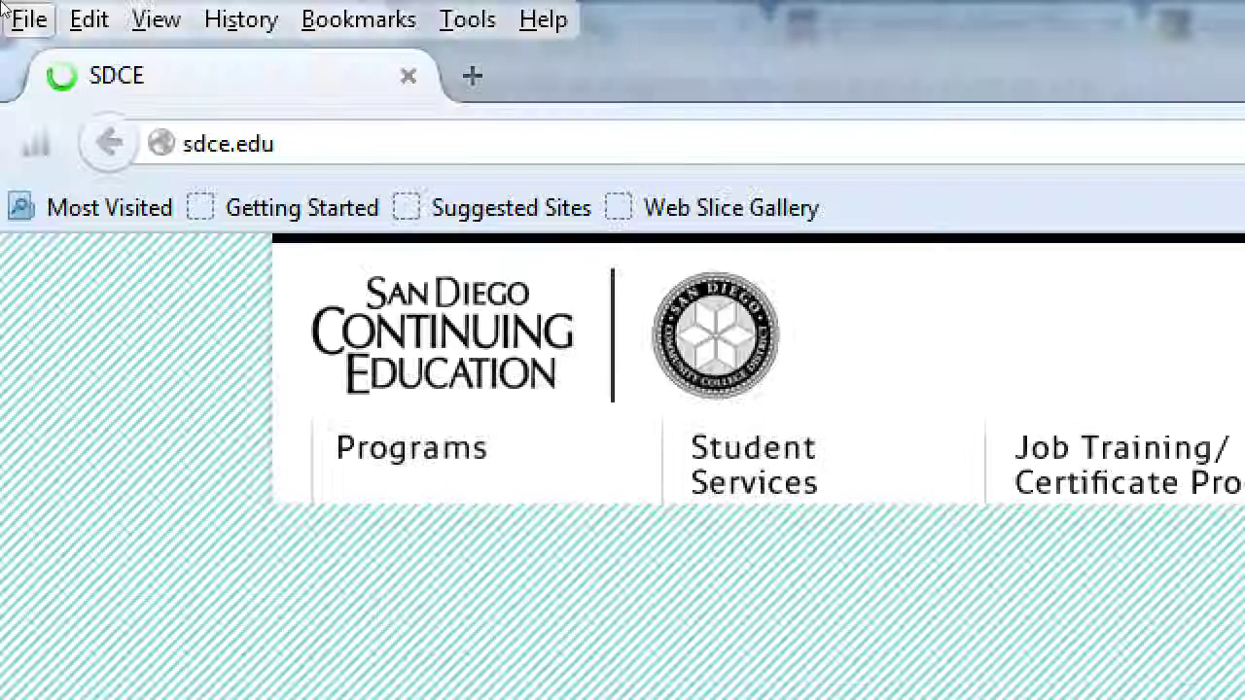
text(wordpress.com)
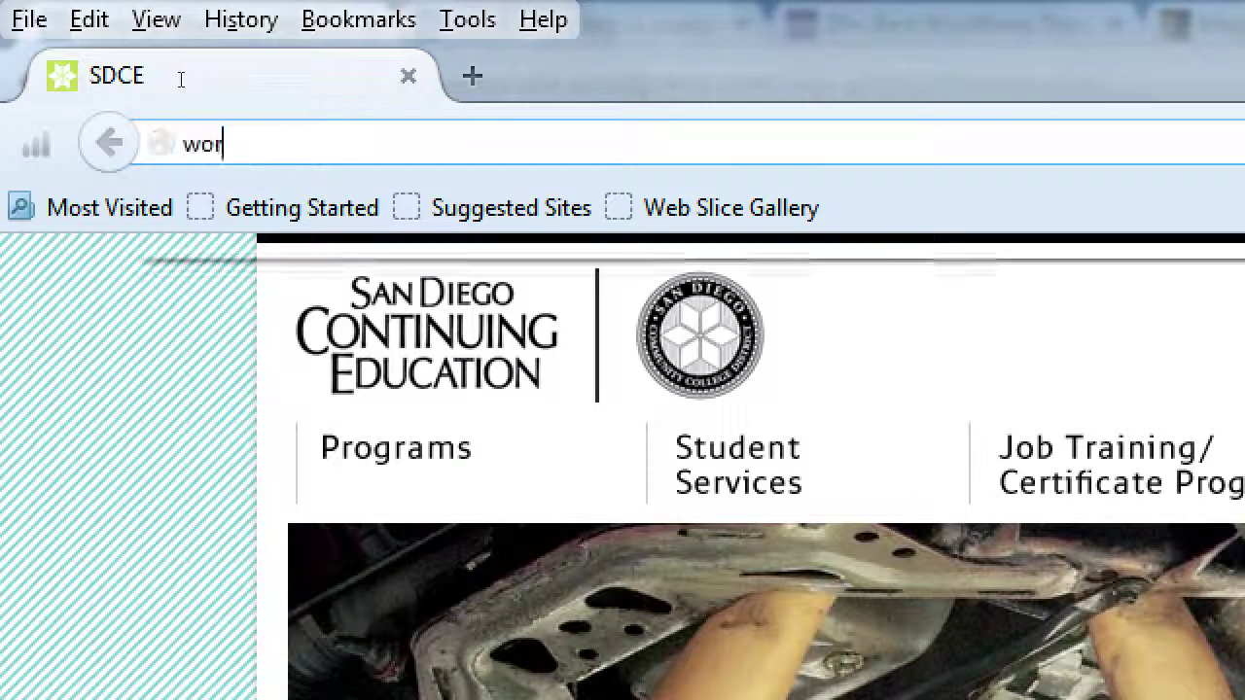
key(Return)
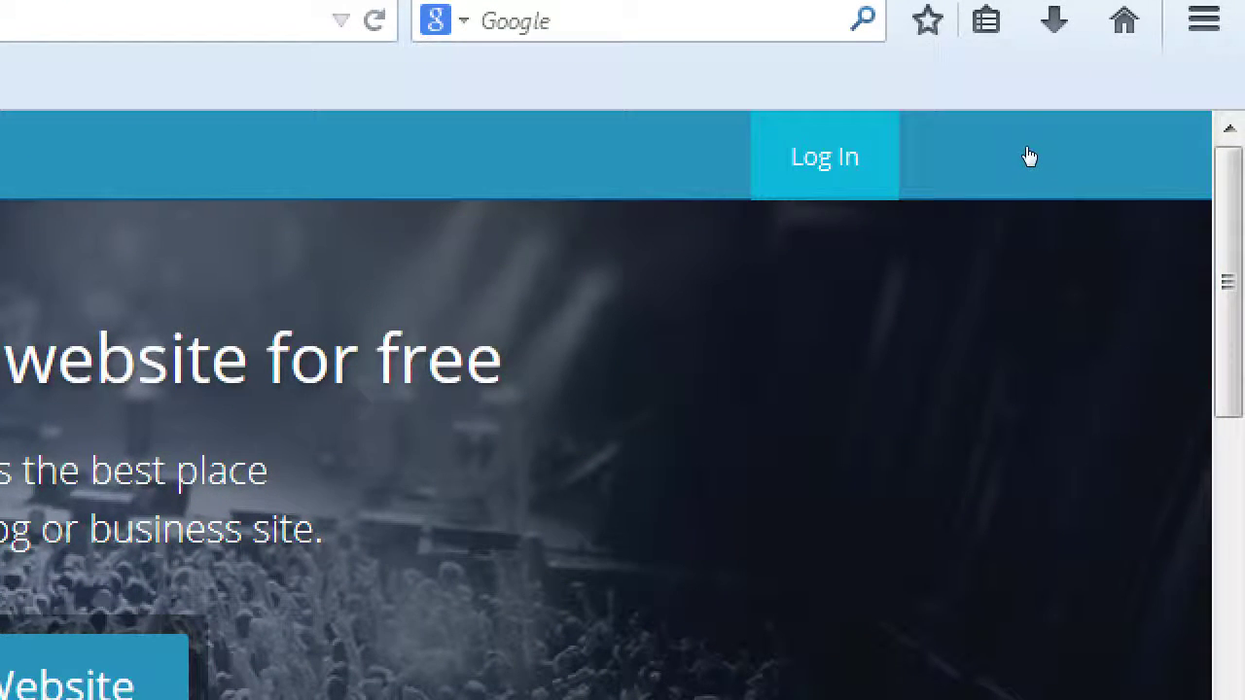
click(1028, 156)
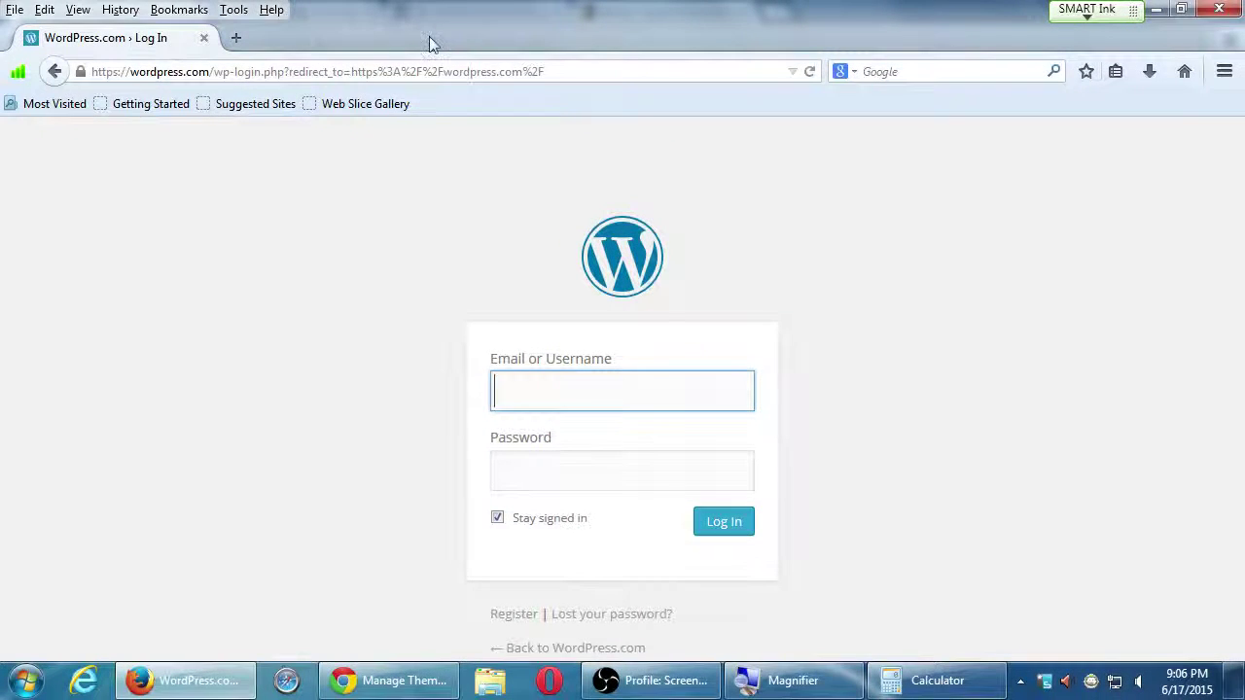
Hide Firefox's menu bar and close the browser window with the WordPress.com login page.
right_click(391, 31)
click(437, 89)
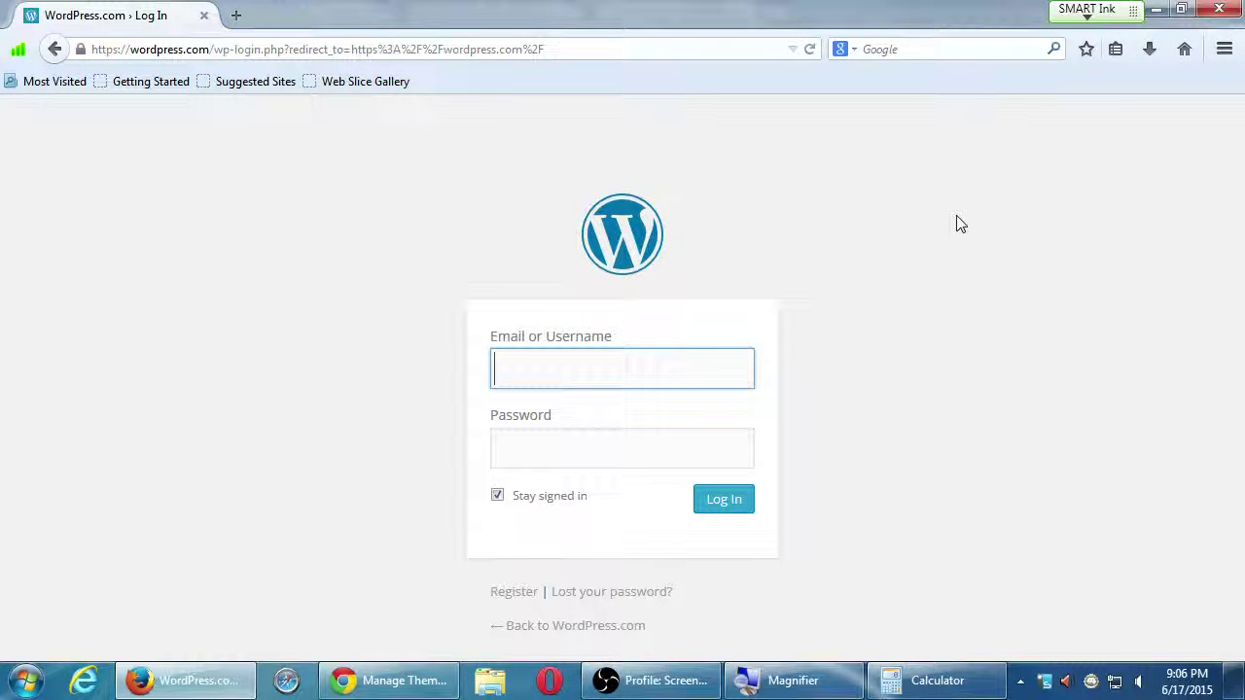
click(1218, 9)
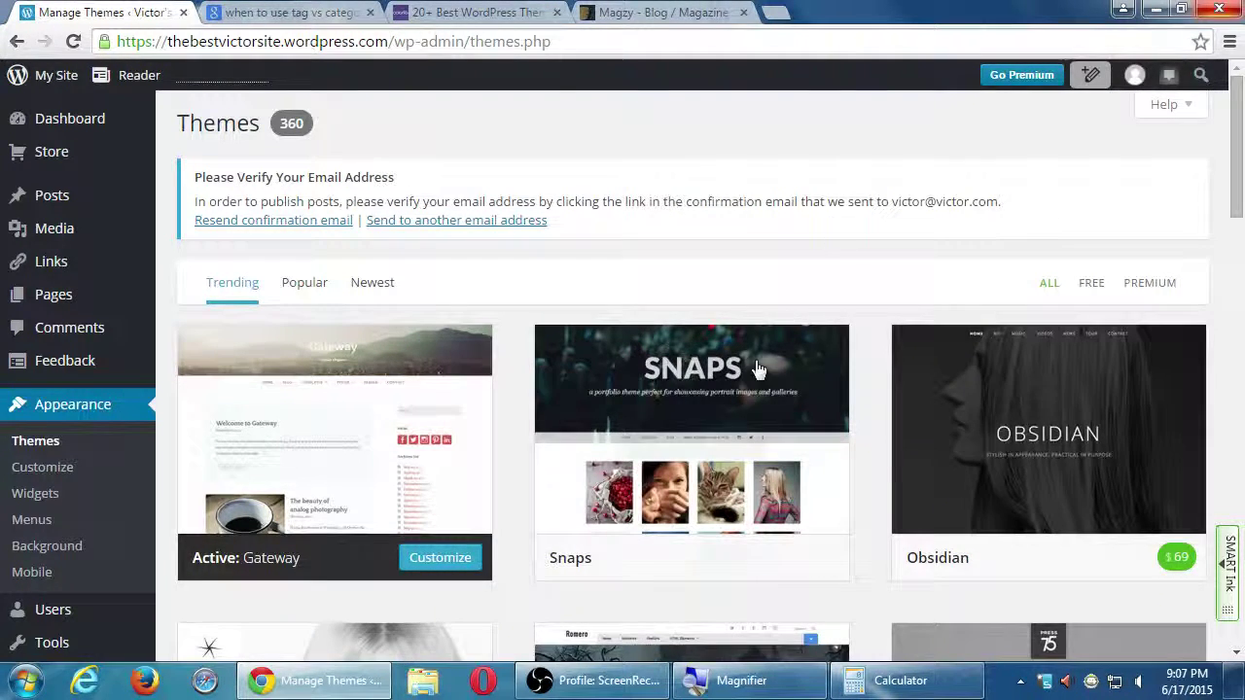
mouse_move(739, 406)
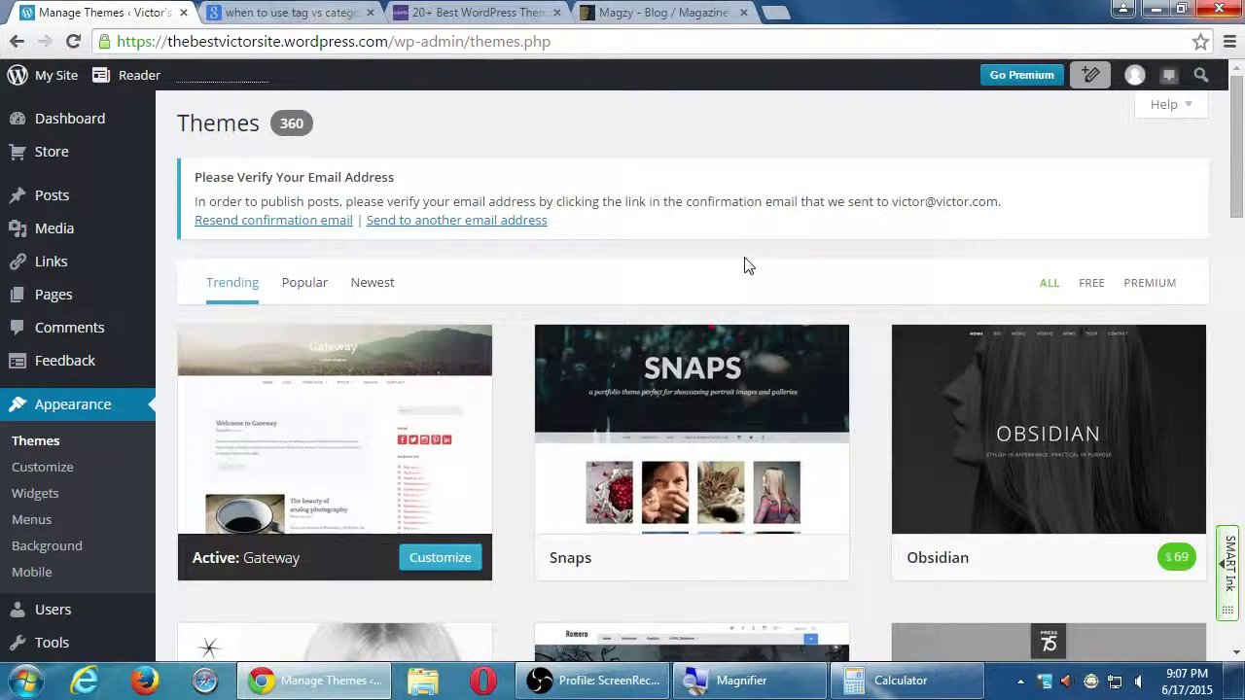
click(598, 681)
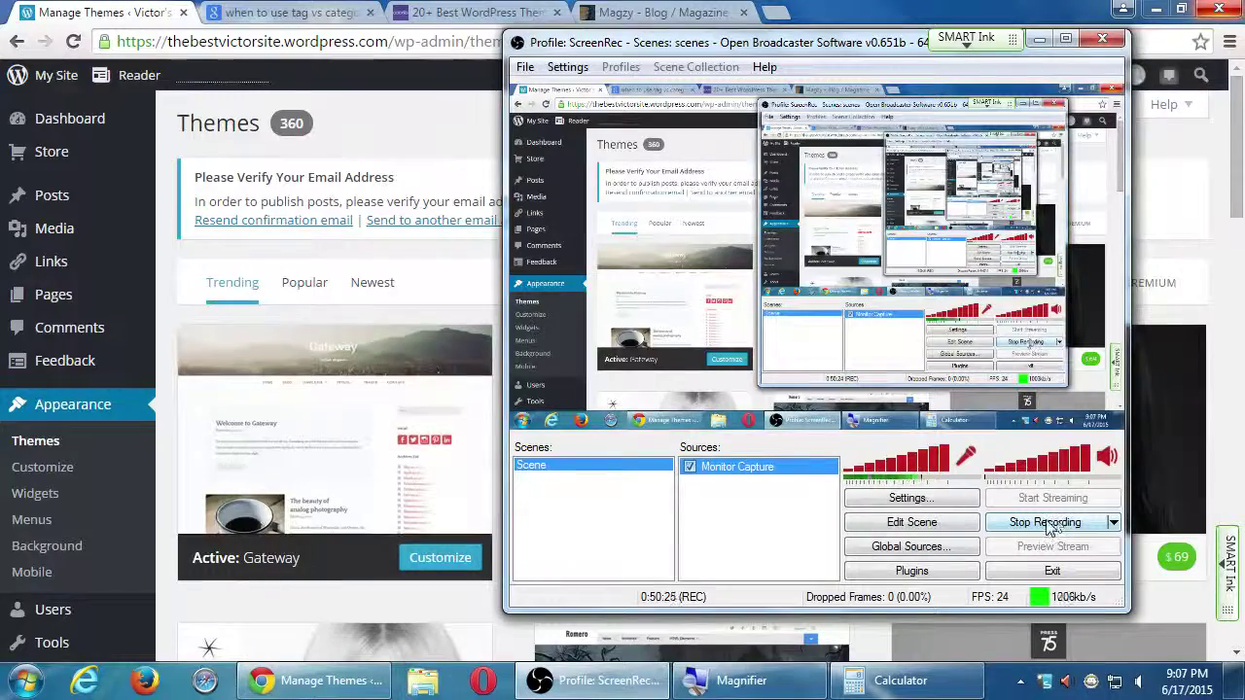